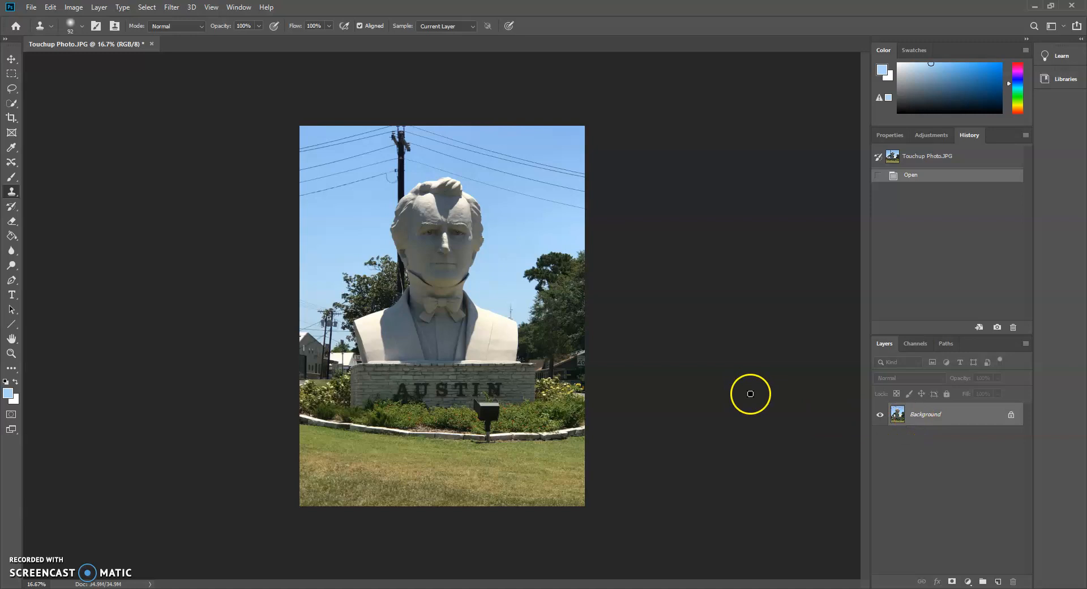
Duplicate the Background layer and hide the original.
{"action": "right_click", "coordinate": [940, 413]}
{"action": "left_click_drag", "start_coordinate": [940, 414], "coordinate": [999, 584]}
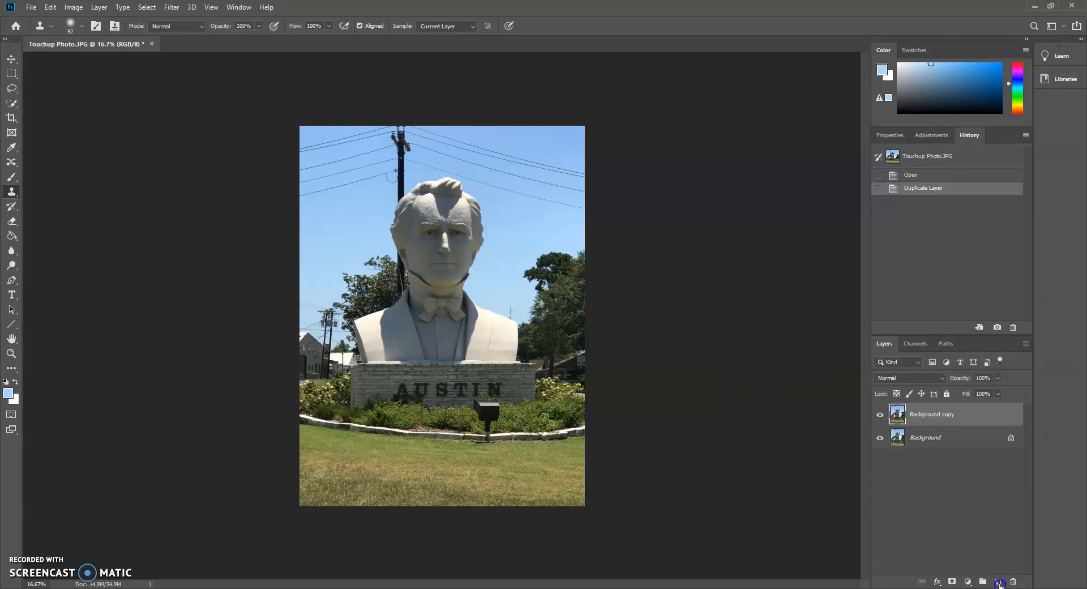
{"action": "left_click", "coordinate": [880, 437]}
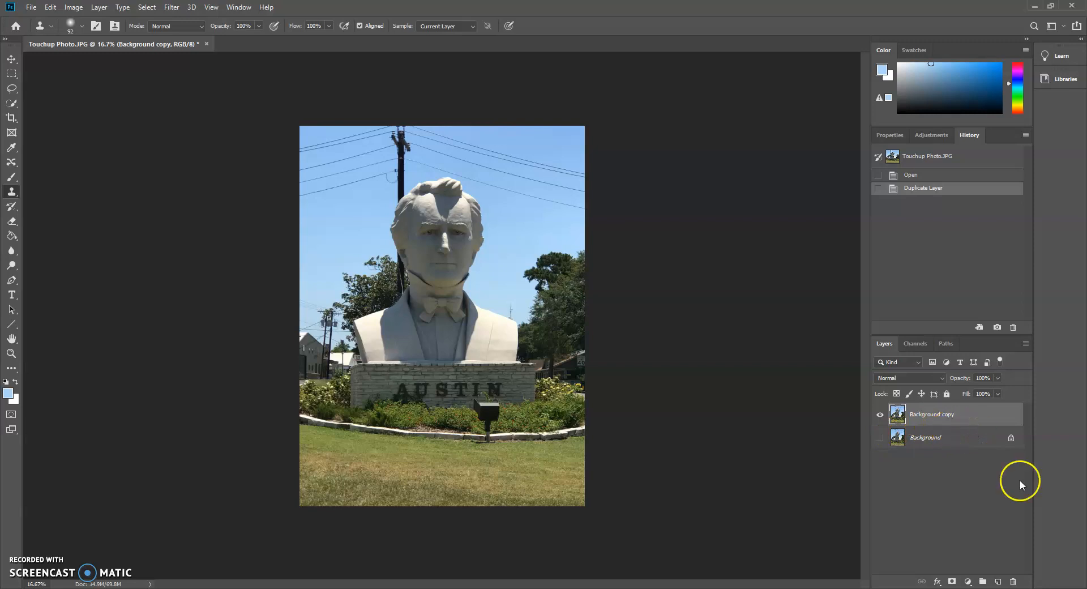
Rename the duplicated layer Austin.
{"action": "double_click", "coordinate": [933, 414]}
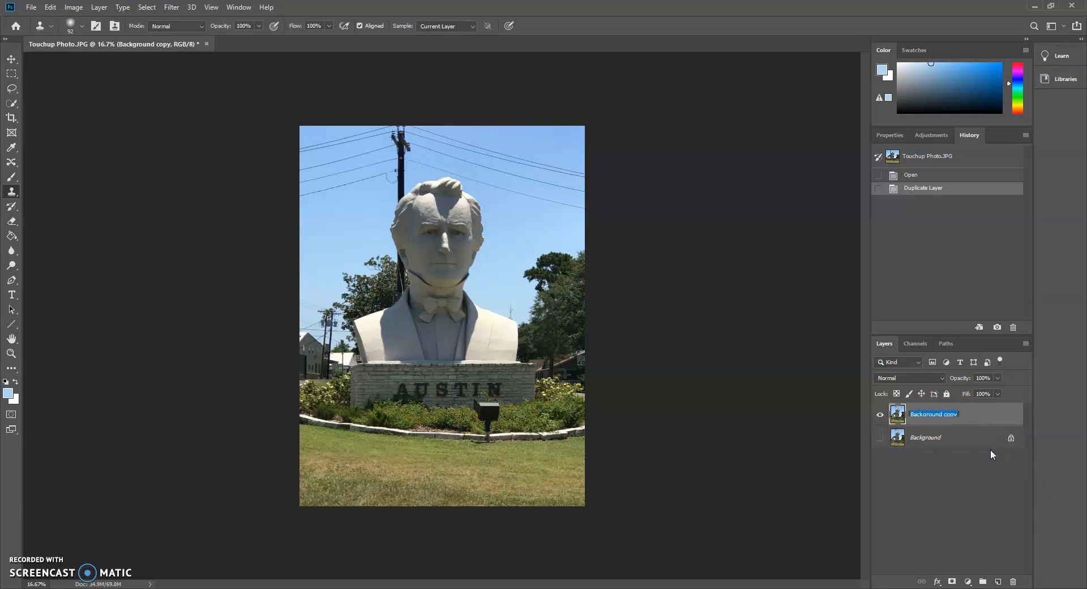
{"action": "type", "text": "Austin"}
{"action": "key", "text": "Return"}
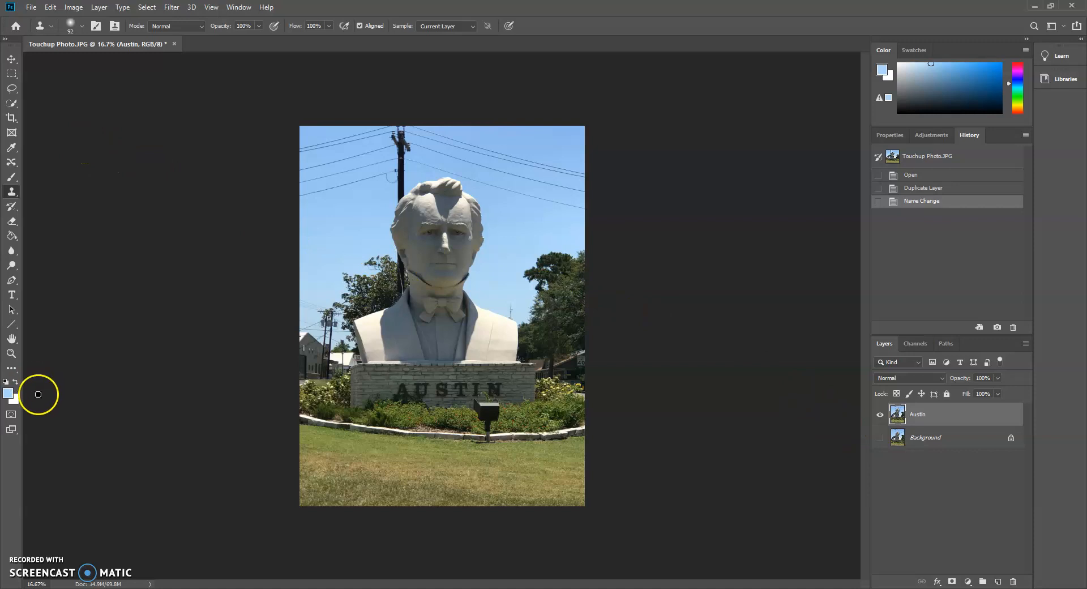
Select a rounded patch of sky containing the power lines at the photo's right edge with the Lasso tool.
{"action": "left_click", "coordinate": [12, 89]}
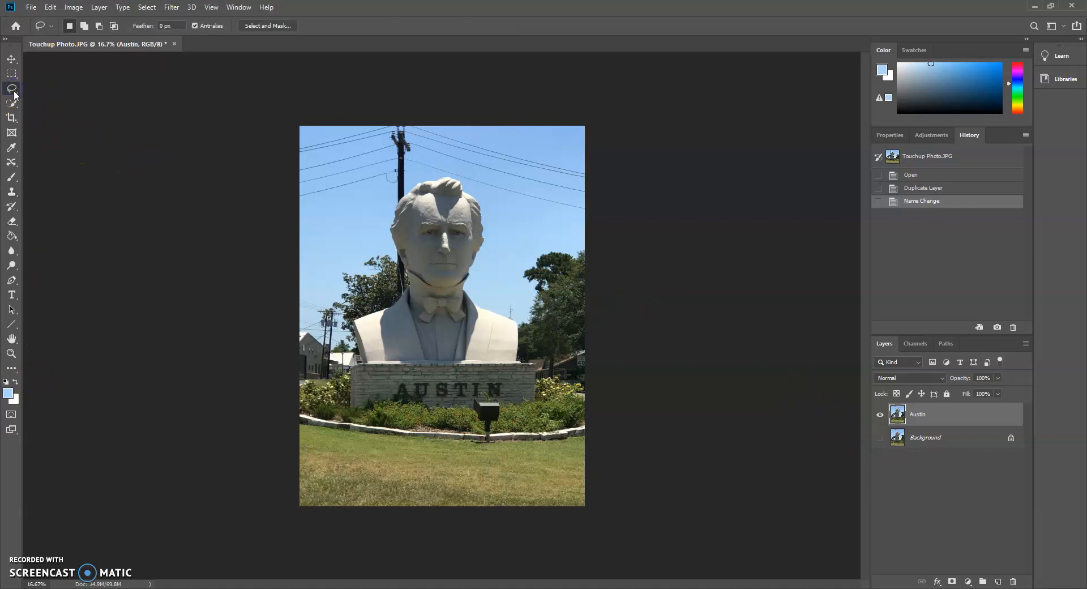
{"action": "right_click", "coordinate": [13, 93]}
{"action": "left_click", "coordinate": [51, 89]}
{"action": "left_click", "coordinate": [12, 354]}
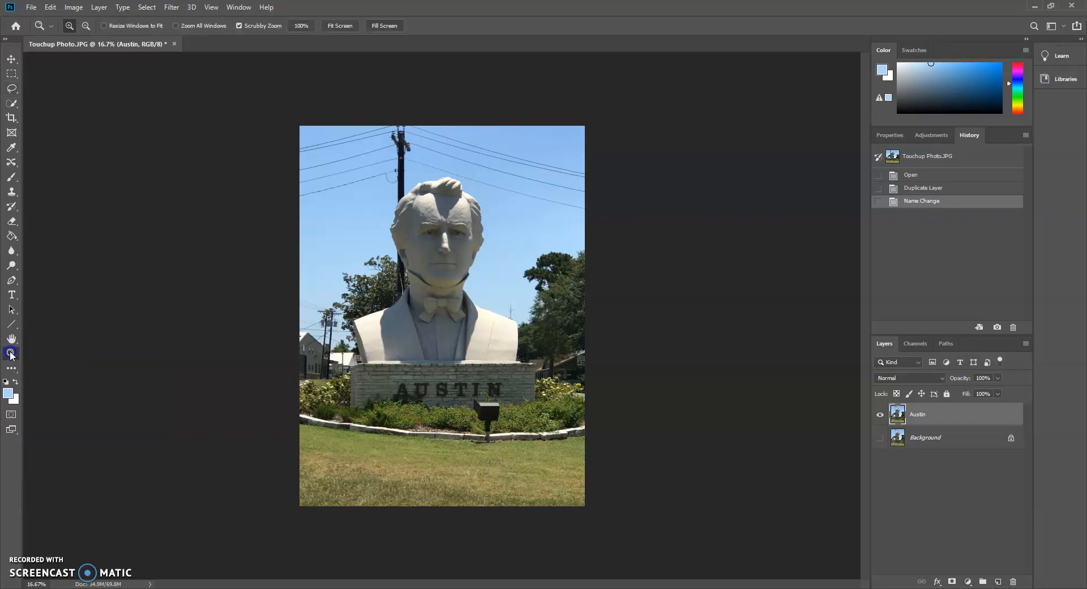
{"action": "left_click", "coordinate": [498, 158]}
{"action": "left_click", "coordinate": [473, 94]}
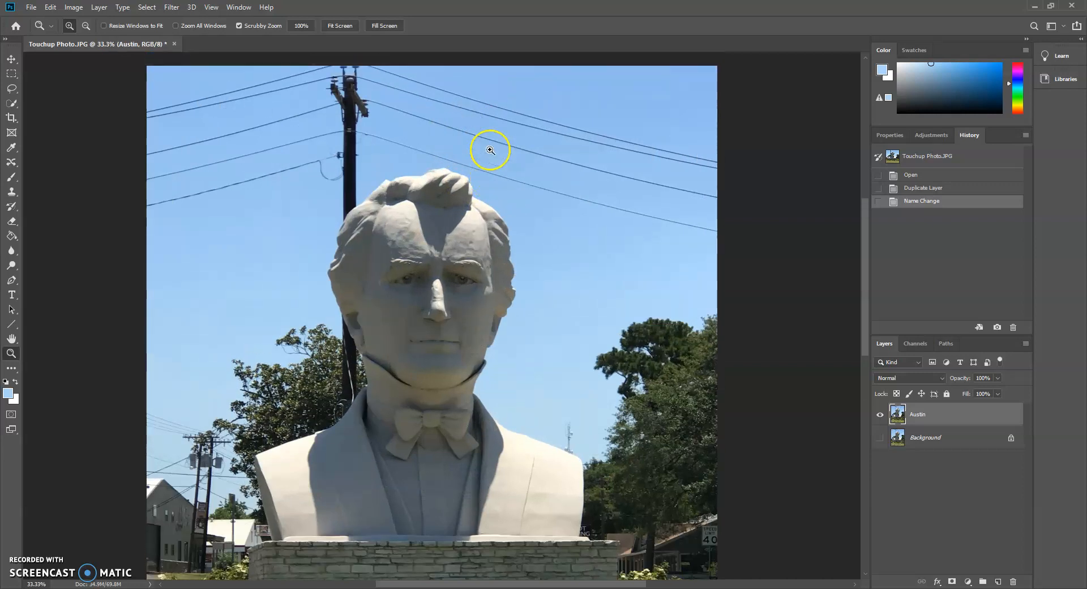
{"action": "left_click", "coordinate": [487, 150]}
{"action": "scroll", "coordinate": [452, 146], "scroll_direction": "down", "scroll_amount": 1}
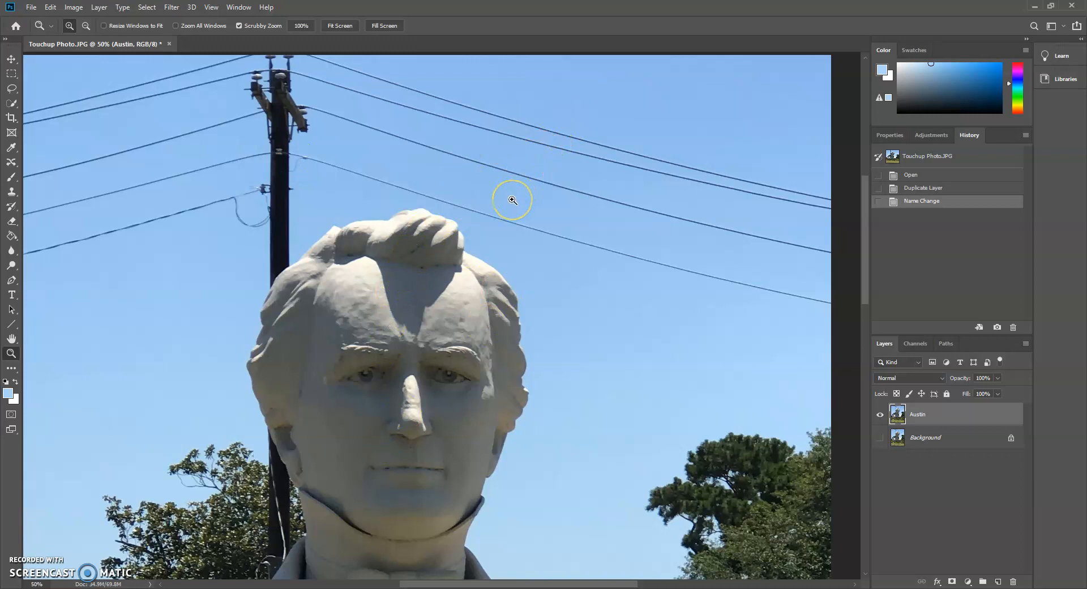
{"action": "key", "text": "alt"}
{"action": "left_click", "coordinate": [466, 180], "text": "alt"}
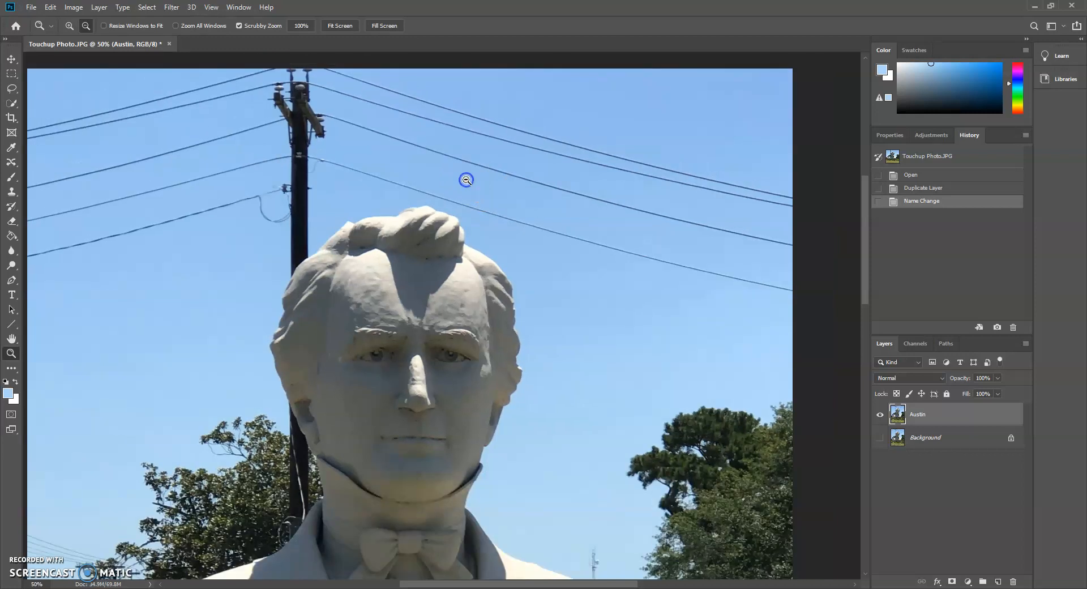
{"action": "left_click", "coordinate": [13, 89]}
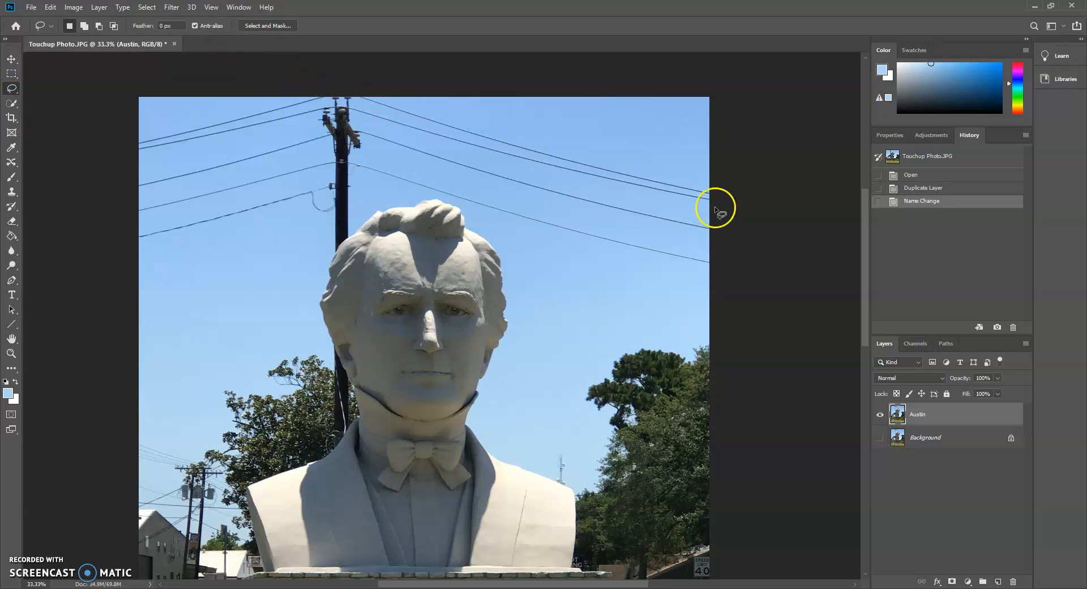
{"action": "mouse_move", "coordinate": [716, 173]}
{"action": "left_mouse_down"}
{"action": "mouse_move", "coordinate": [703, 151]}
{"action": "mouse_move", "coordinate": [633, 145]}
{"action": "left_mouse_up"}
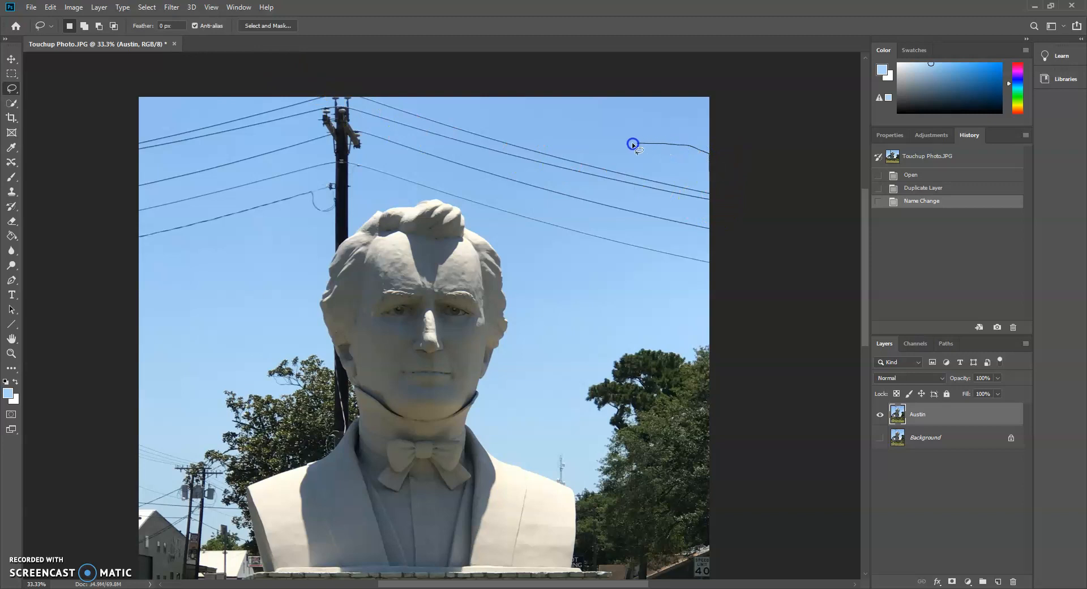
{"action": "mouse_move", "coordinate": [579, 243]}
{"action": "left_mouse_down"}
{"action": "mouse_move", "coordinate": [620, 283]}
{"action": "mouse_move", "coordinate": [688, 281]}
{"action": "left_mouse_up"}
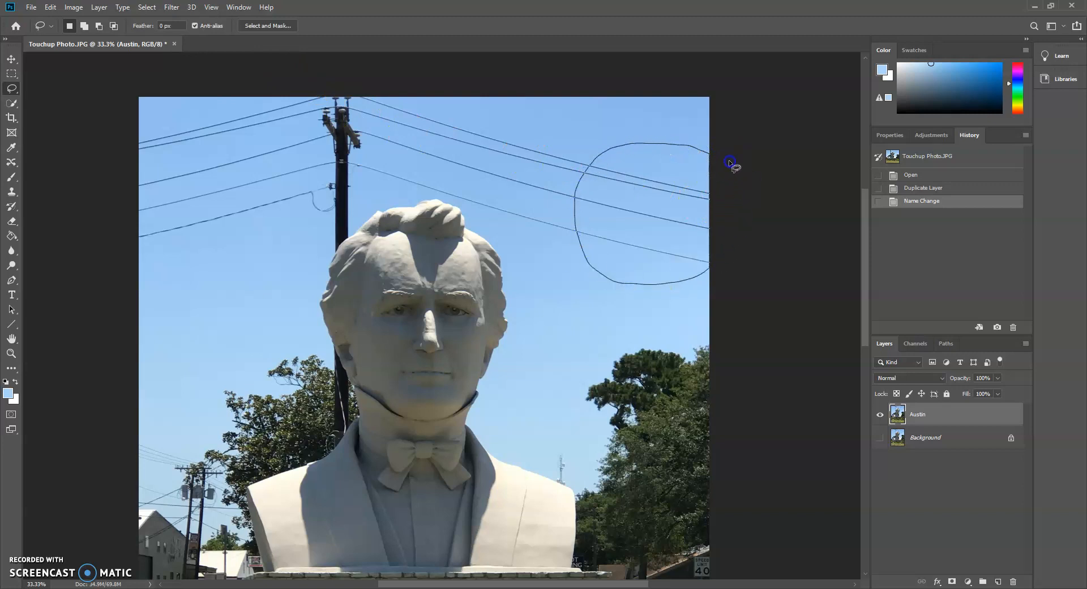
{"action": "left_click_drag", "start_coordinate": [732, 165], "coordinate": [682, 153]}
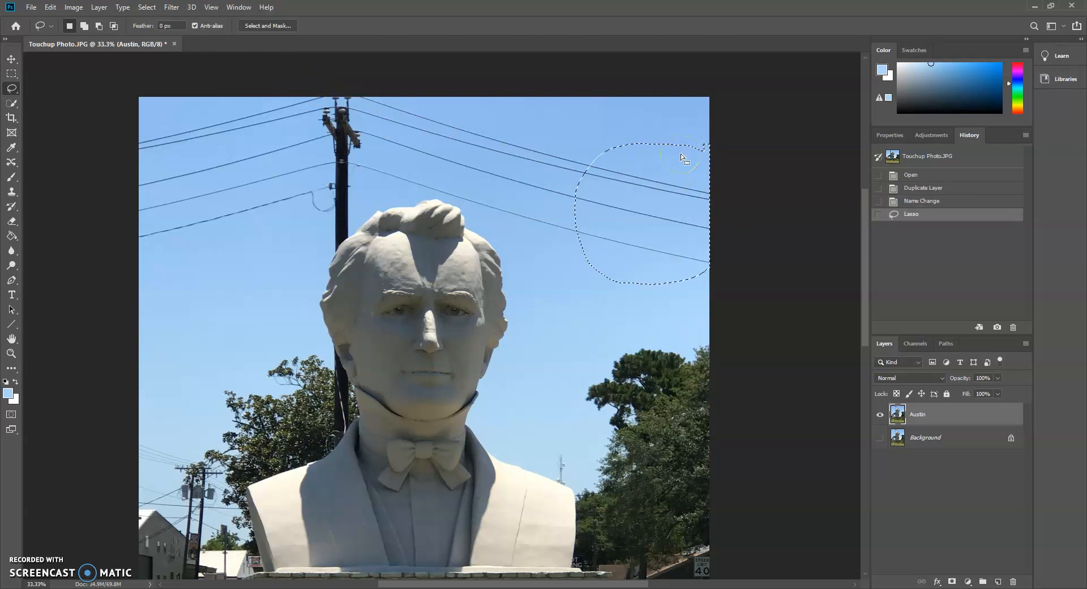
Apply Content-Aware Fill to the selected sky patch, with the sampling overlay at 69% opacity and output to Current Layer.
{"action": "left_click", "coordinate": [48, 6]}
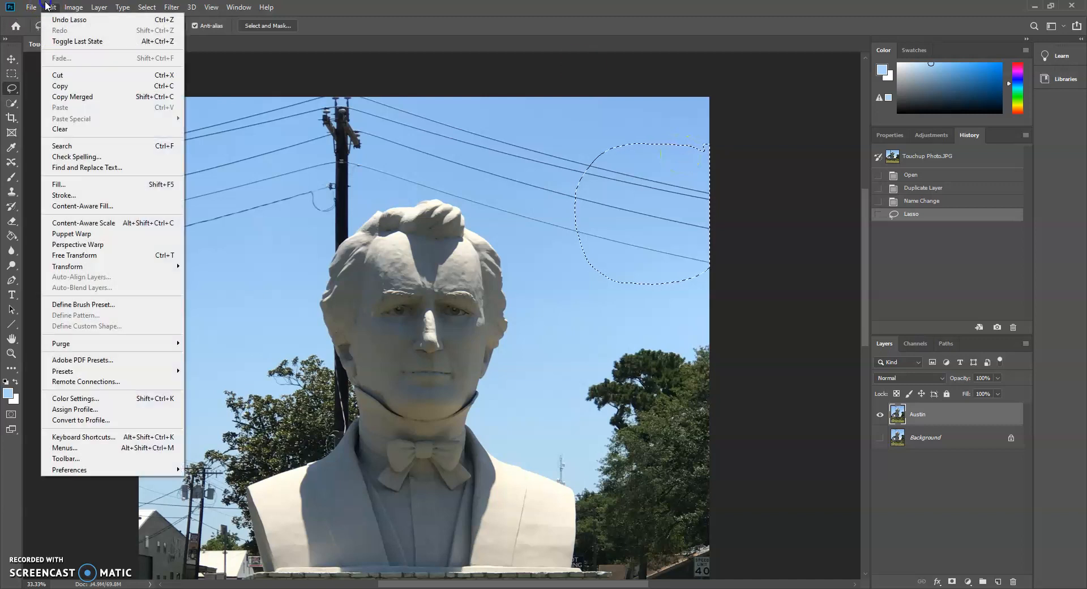
{"action": "left_click", "coordinate": [92, 206]}
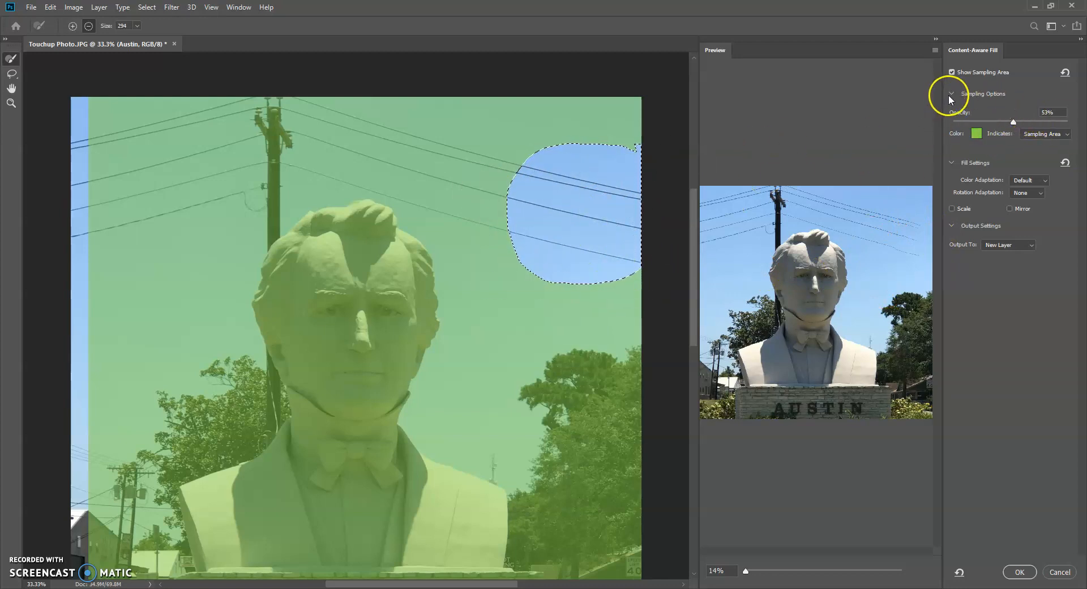
{"action": "left_click_drag", "start_coordinate": [1014, 122], "coordinate": [1024, 124]}
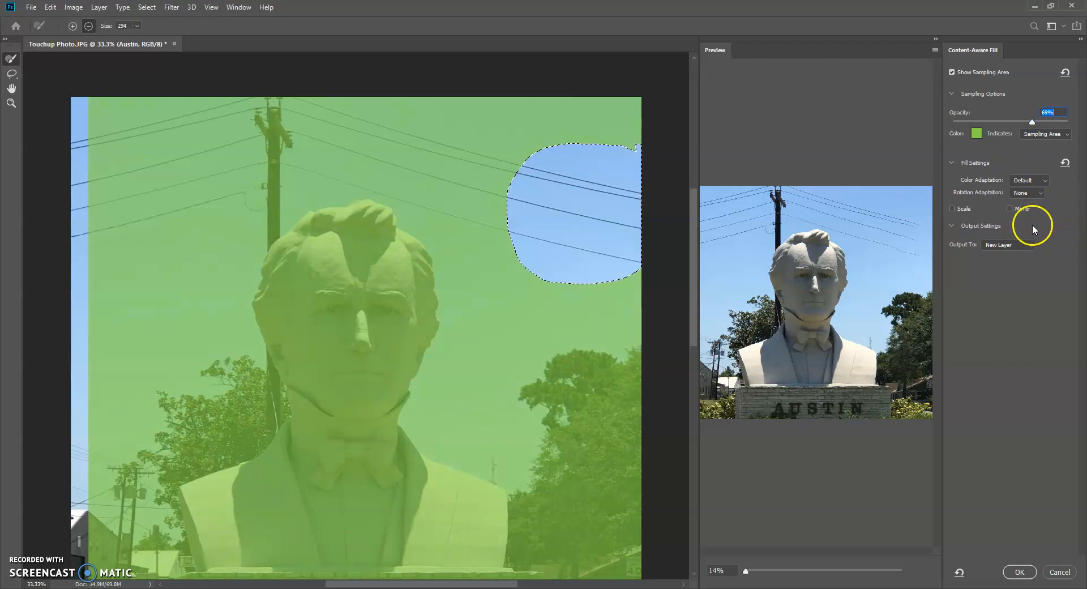
{"action": "left_click", "coordinate": [1028, 250]}
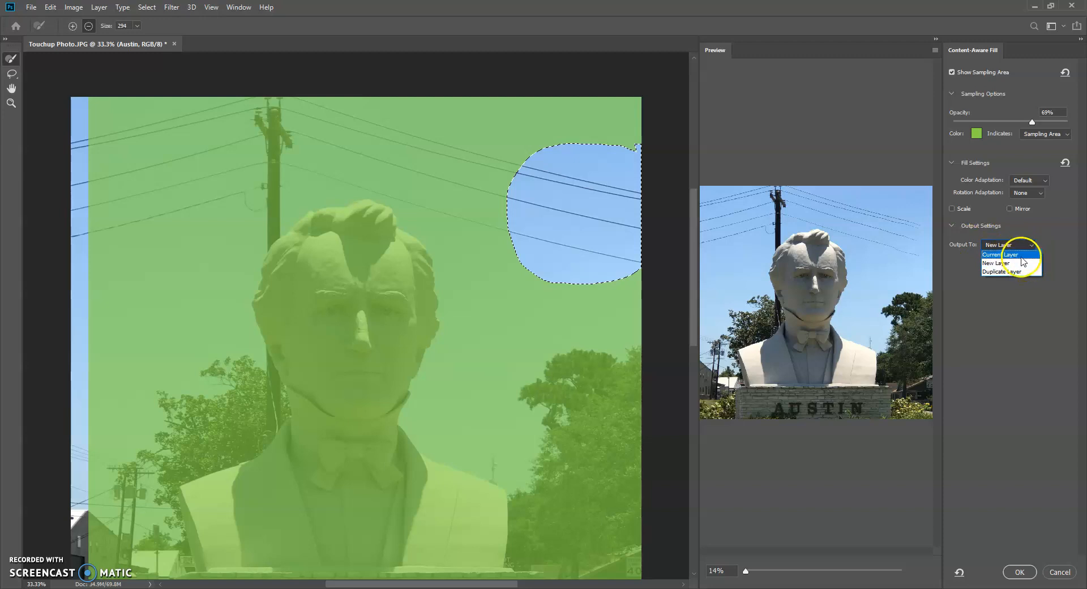
{"action": "left_click", "coordinate": [1022, 256]}
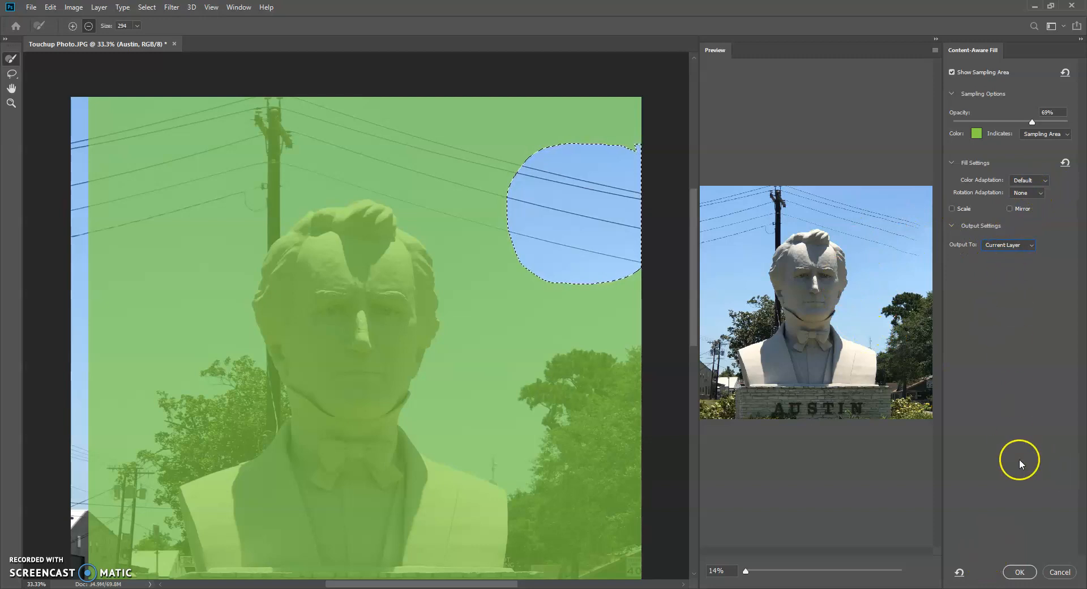
{"action": "left_click", "coordinate": [1017, 572]}
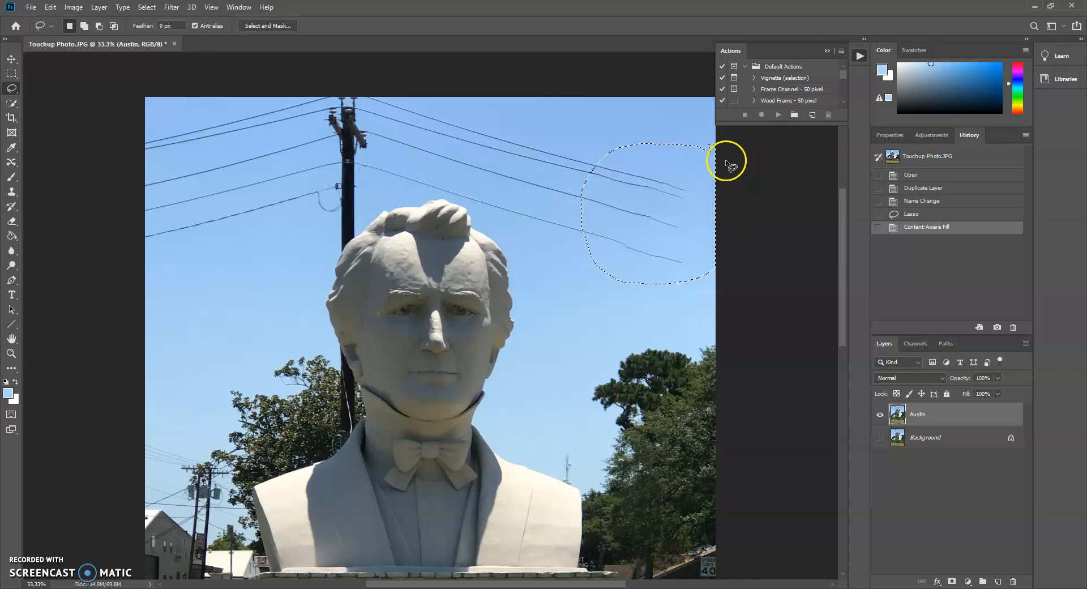
Lasso a narrower area around the leftover power-line ends near the photo's right edge.
{"action": "left_click_drag", "start_coordinate": [695, 111], "coordinate": [693, 111]}
{"action": "mouse_move", "coordinate": [654, 163]}
{"action": "left_mouse_down"}
{"action": "mouse_move", "coordinate": [616, 221]}
{"action": "mouse_move", "coordinate": [637, 297]}
{"action": "left_mouse_up"}
{"action": "left_click_drag", "start_coordinate": [695, 162], "coordinate": [704, 157]}
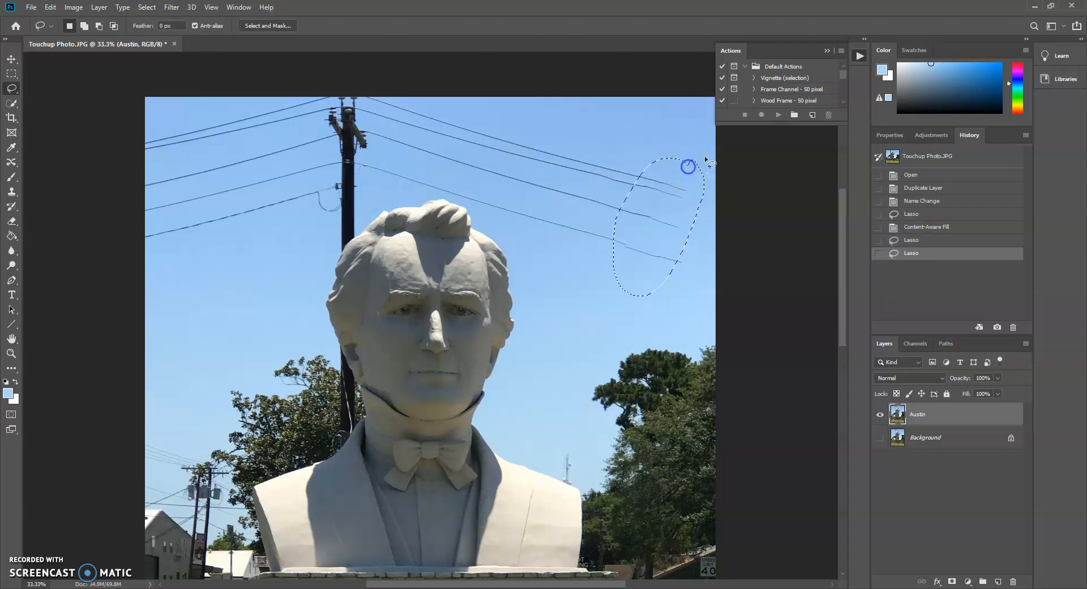
{"action": "left_click_drag", "start_coordinate": [675, 294], "coordinate": [700, 247]}
{"action": "left_click_drag", "start_coordinate": [675, 294], "coordinate": [676, 294]}
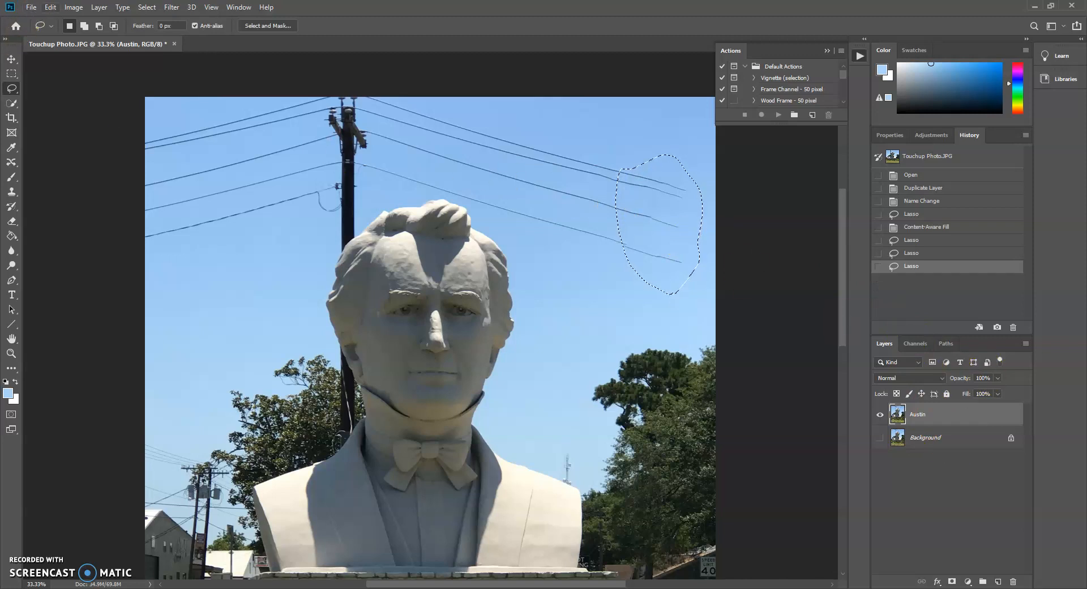
Apply Content-Aware Fill to the selected power-line ends on the current layer and clear the selection.
{"action": "left_click", "coordinate": [51, 7]}
{"action": "left_click", "coordinate": [79, 205]}
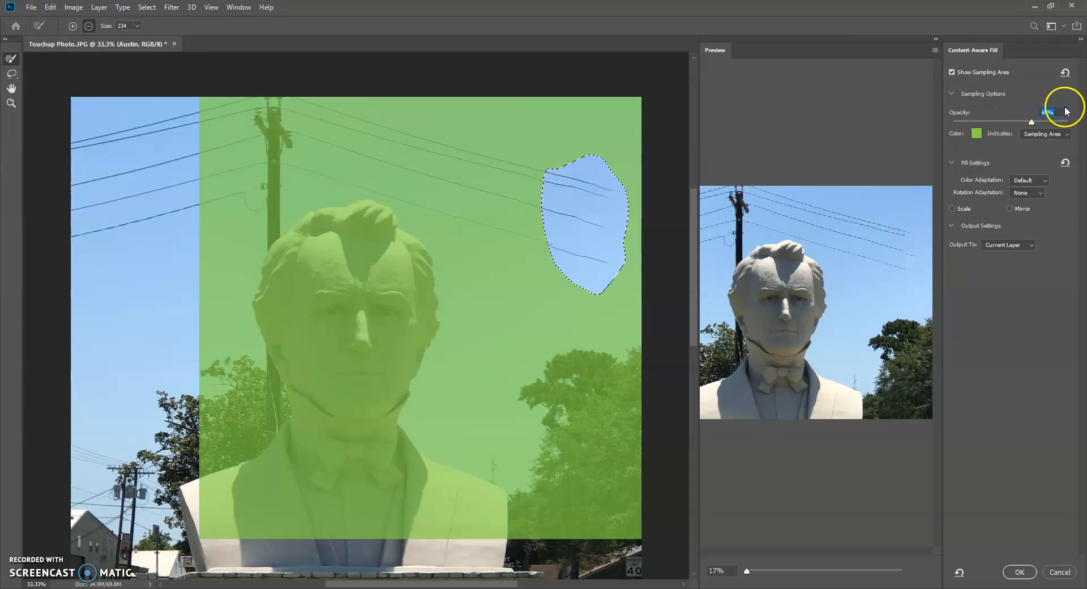
{"action": "left_click", "coordinate": [956, 93]}
{"action": "left_click", "coordinate": [956, 93]}
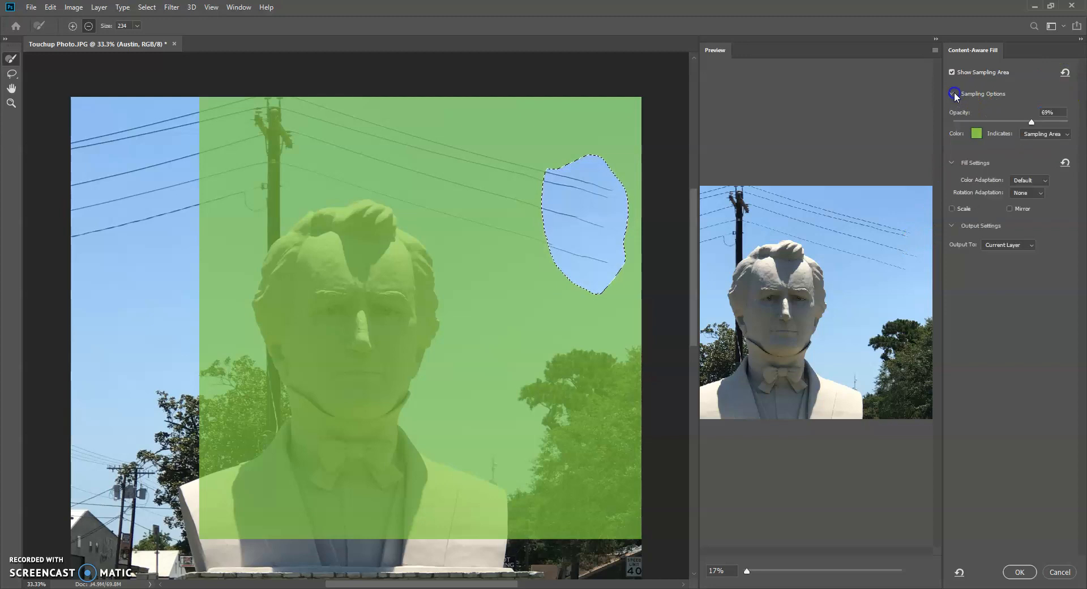
{"action": "left_click", "coordinate": [1045, 181]}
{"action": "left_click", "coordinate": [1036, 198]}
{"action": "left_click", "coordinate": [1035, 193]}
{"action": "left_click", "coordinate": [1036, 196]}
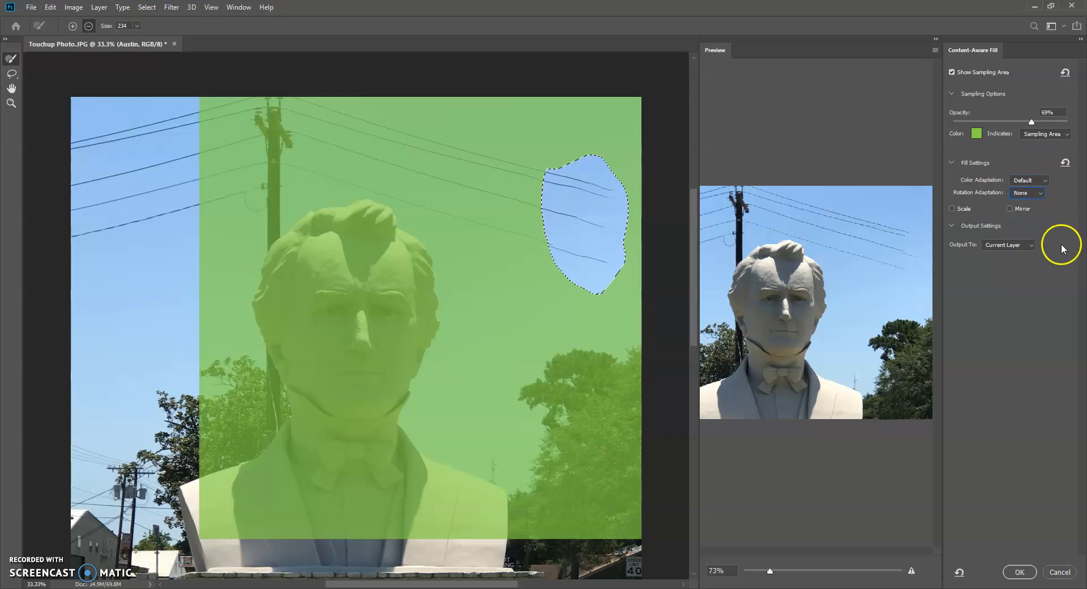
{"action": "left_click", "coordinate": [1031, 572]}
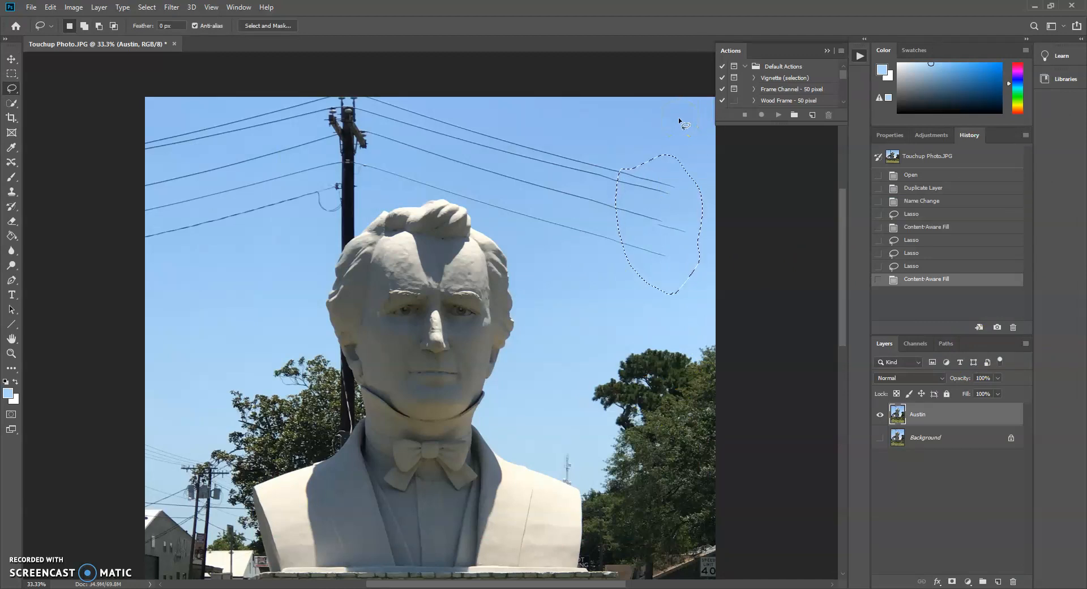
{"action": "left_click", "coordinate": [600, 274]}
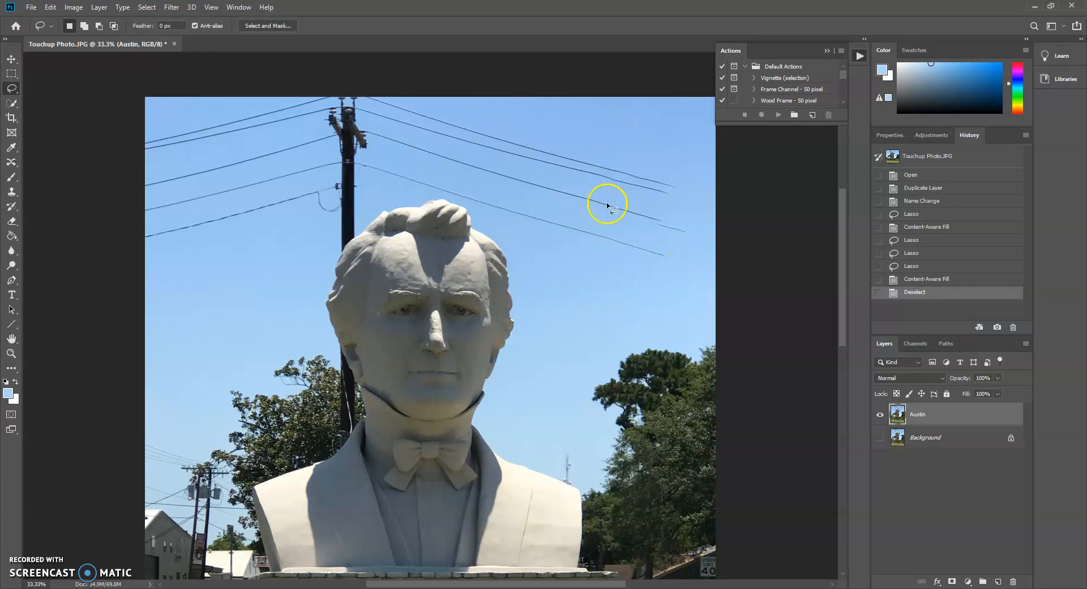
{"action": "mouse_move", "coordinate": [682, 273]}
{"action": "left_mouse_down"}
{"action": "mouse_move", "coordinate": [667, 245]}
{"action": "mouse_move", "coordinate": [623, 227]}
{"action": "left_mouse_up"}
{"action": "left_click_drag", "start_coordinate": [569, 301], "coordinate": [657, 318]}
{"action": "left_click_drag", "start_coordinate": [680, 285], "coordinate": [682, 272]}
{"action": "left_click", "coordinate": [683, 269]}
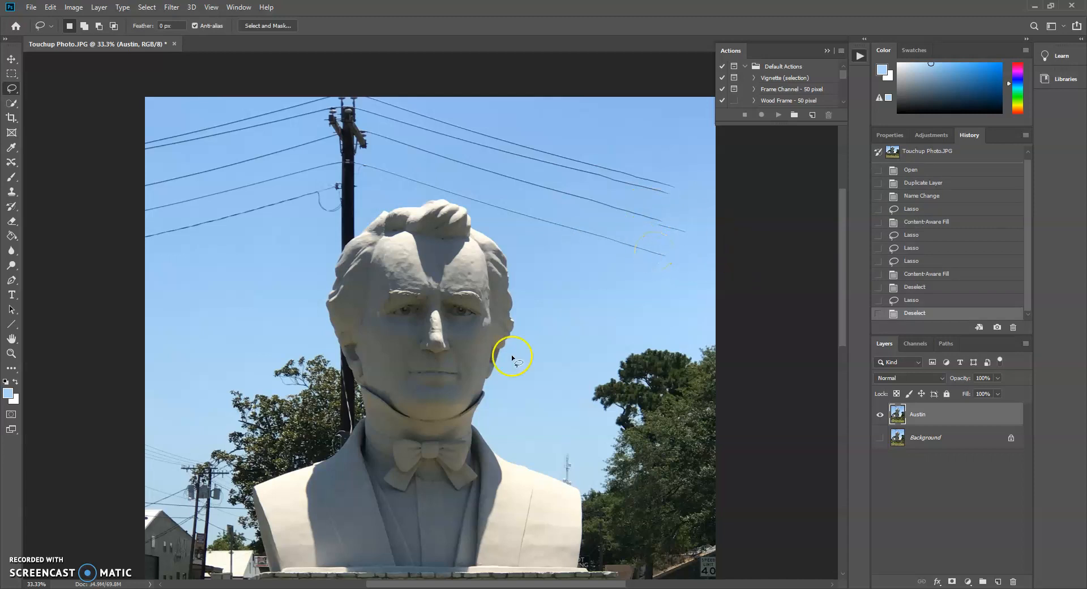
Lasso the end of the lowest power line and apply Content-Aware Fill with the sampling overlay at 80% opacity.
{"action": "left_click_drag", "start_coordinate": [687, 251], "coordinate": [604, 225]}
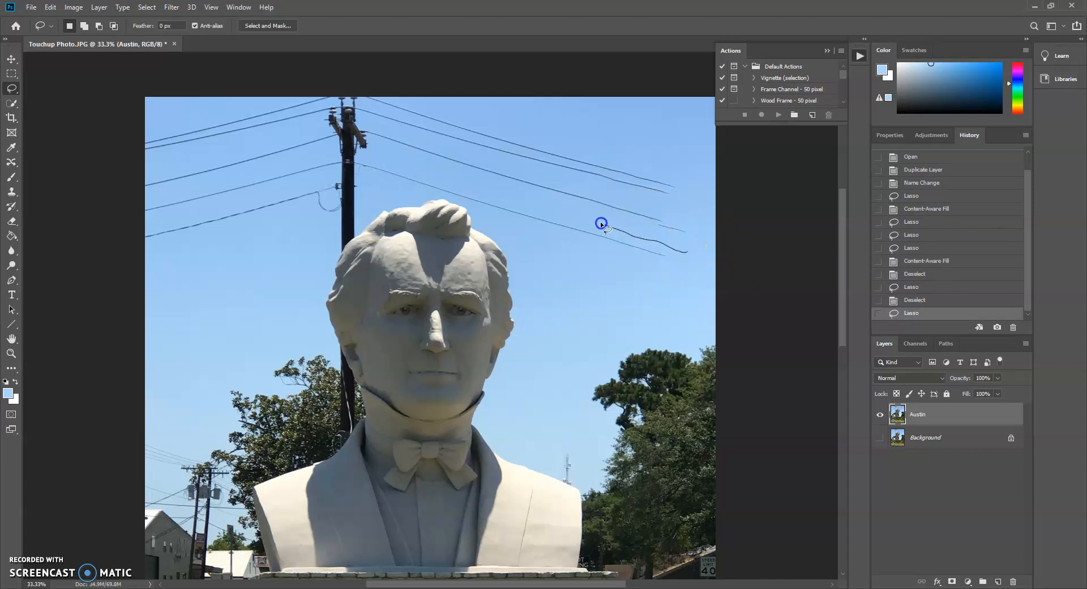
{"action": "left_click_drag", "start_coordinate": [686, 253], "coordinate": [687, 254]}
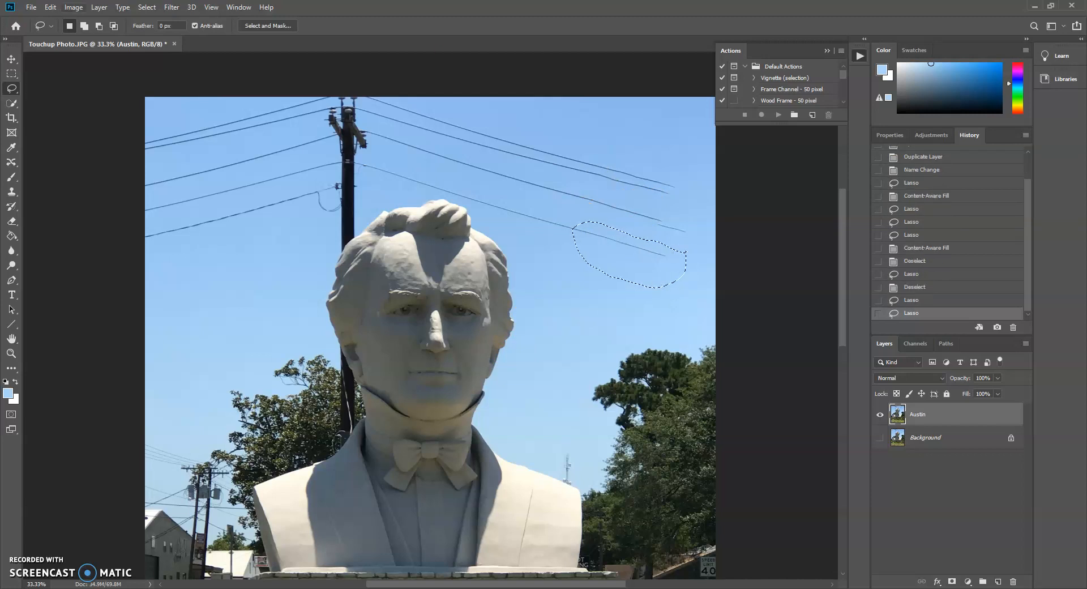
{"action": "left_click", "coordinate": [50, 7]}
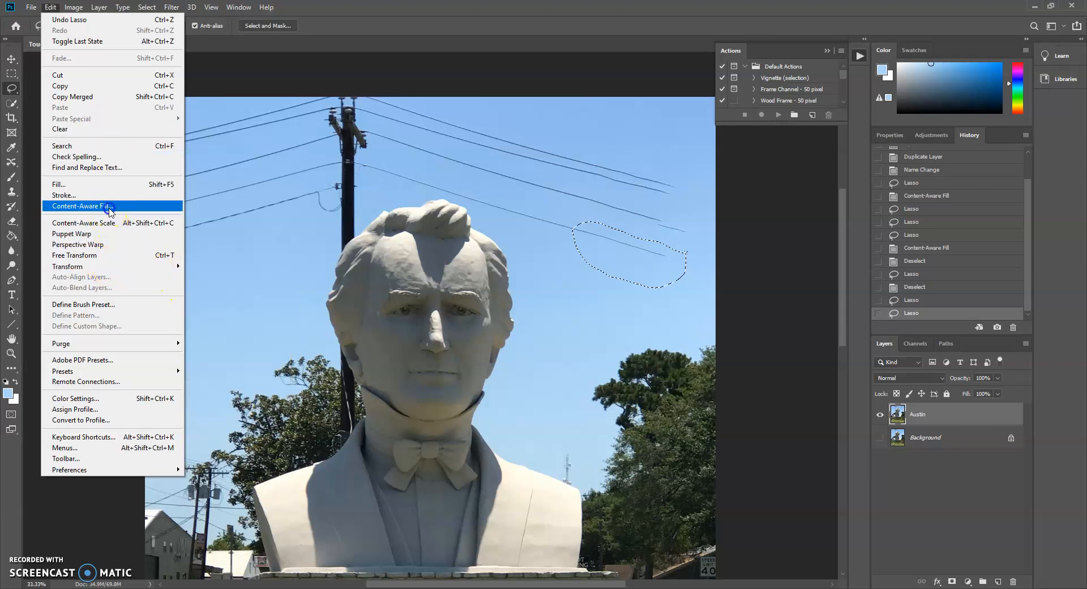
{"action": "left_click", "coordinate": [82, 205]}
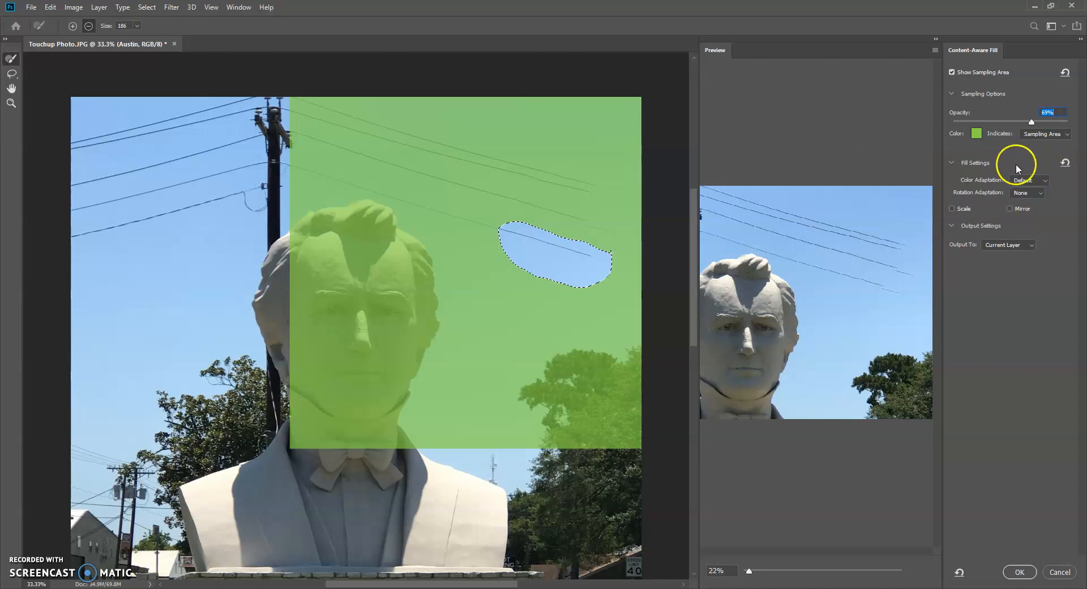
{"action": "left_click_drag", "start_coordinate": [1033, 122], "coordinate": [1046, 125]}
{"action": "left_click", "coordinate": [1020, 571]}
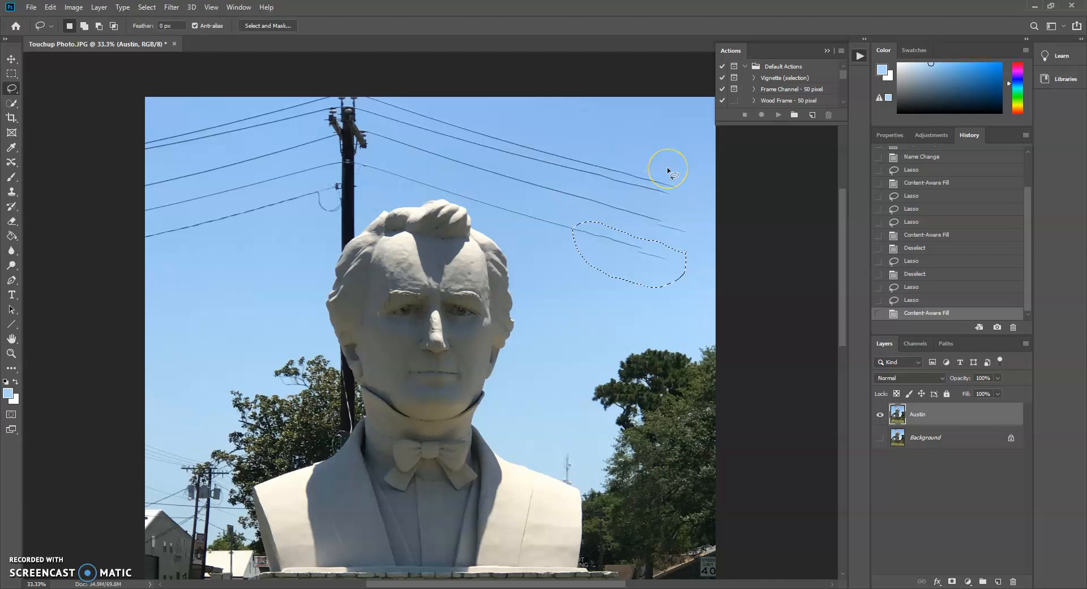
{"action": "mouse_move", "coordinate": [696, 162]}
{"action": "left_mouse_down"}
{"action": "mouse_move", "coordinate": [627, 143]}
{"action": "mouse_move", "coordinate": [591, 156]}
{"action": "left_mouse_up"}
{"action": "left_click_drag", "start_coordinate": [675, 210], "coordinate": [689, 200]}
{"action": "left_click", "coordinate": [689, 200]}
Lasso all the leftover power-line ends near the photo's right edge and apply Content-Aware Fill with output to Current Layer.
{"action": "mouse_move", "coordinate": [698, 254]}
{"action": "left_mouse_down"}
{"action": "mouse_move", "coordinate": [708, 188]}
{"action": "mouse_move", "coordinate": [660, 166]}
{"action": "left_mouse_up"}
{"action": "mouse_move", "coordinate": [596, 225]}
{"action": "left_mouse_down"}
{"action": "mouse_move", "coordinate": [629, 285]}
{"action": "mouse_move", "coordinate": [678, 273]}
{"action": "mouse_move", "coordinate": [699, 247]}
{"action": "left_mouse_up"}
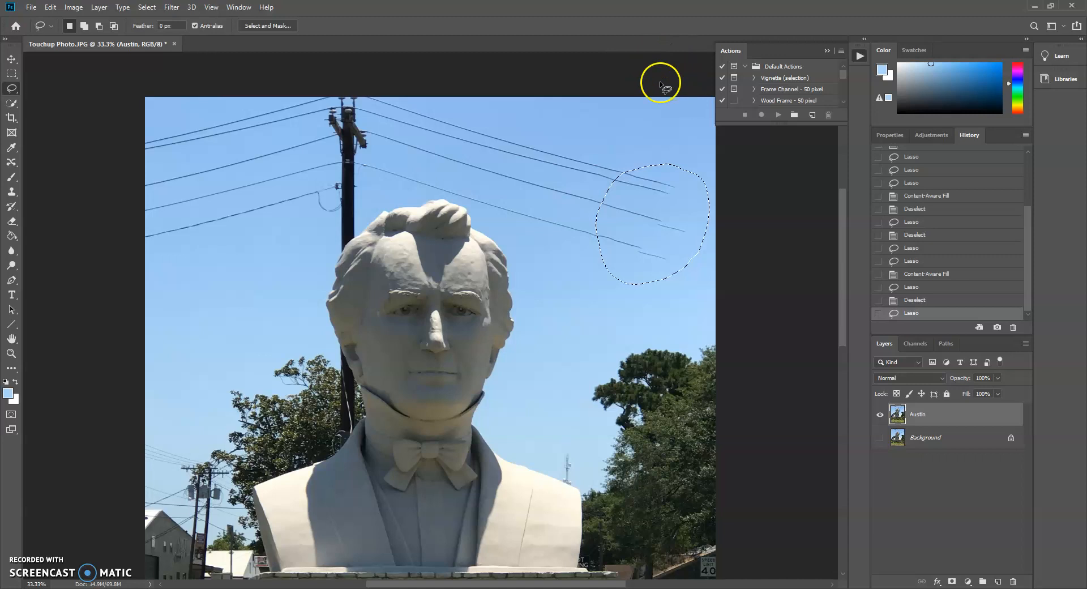
{"action": "left_click", "coordinate": [47, 7]}
{"action": "mouse_move", "coordinate": [113, 266]}
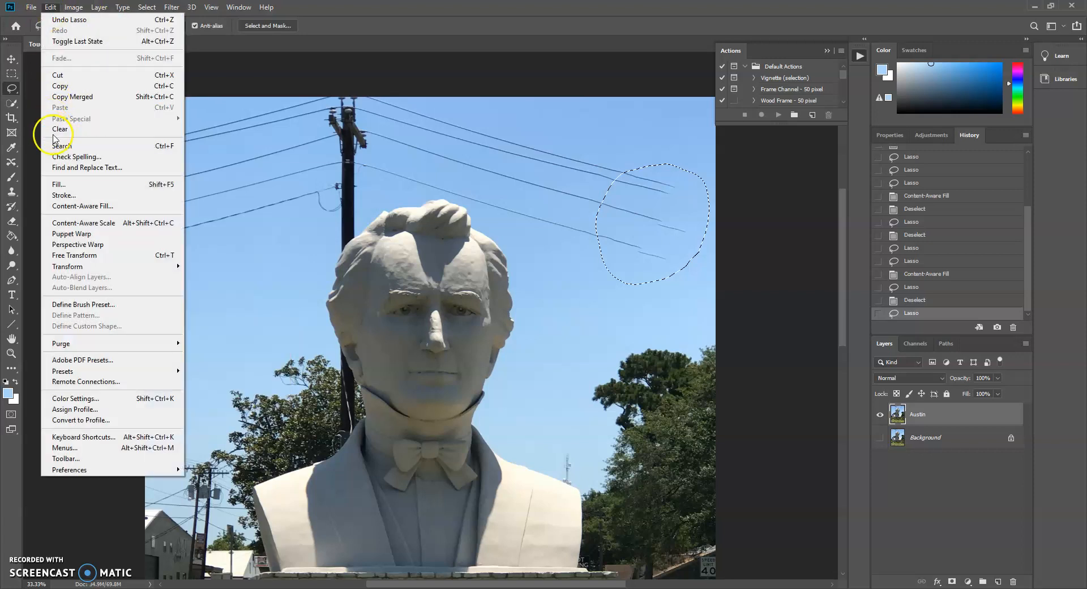
{"action": "left_click", "coordinate": [52, 203]}
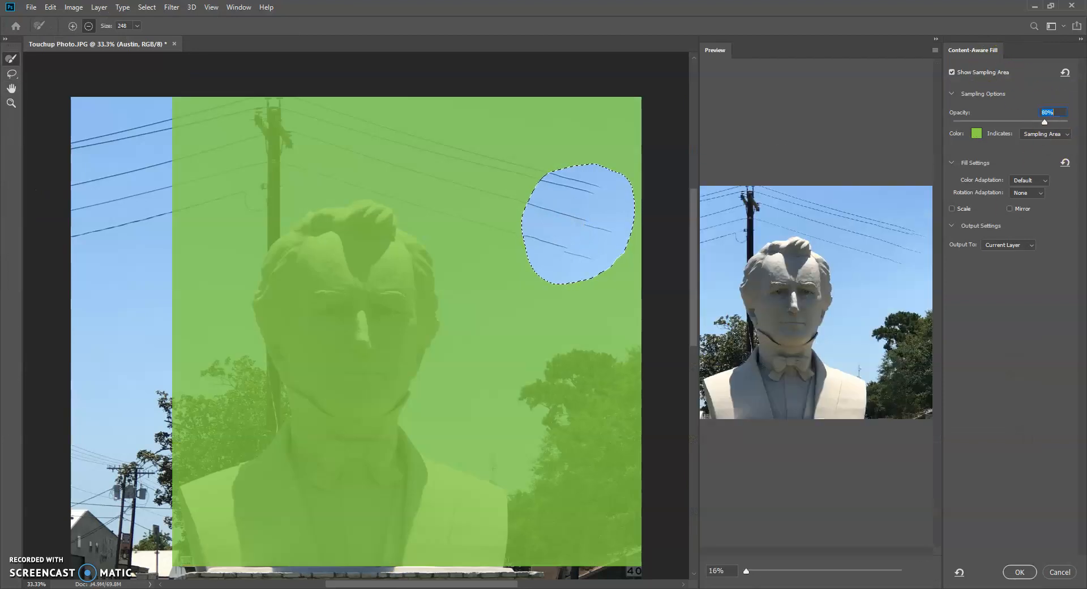
{"action": "left_click", "coordinate": [1023, 575]}
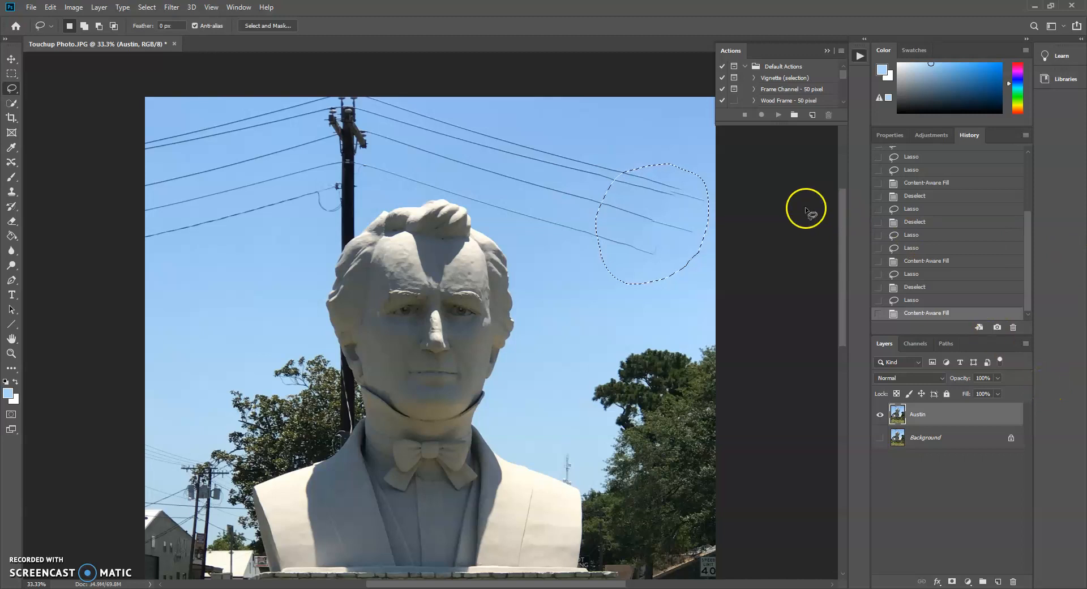
Lasso the power lines from above the statue's head to the photo's right edge, apply Content-Aware Fill, and clear the selection.
{"action": "left_click_drag", "start_coordinate": [726, 160], "coordinate": [724, 164]}
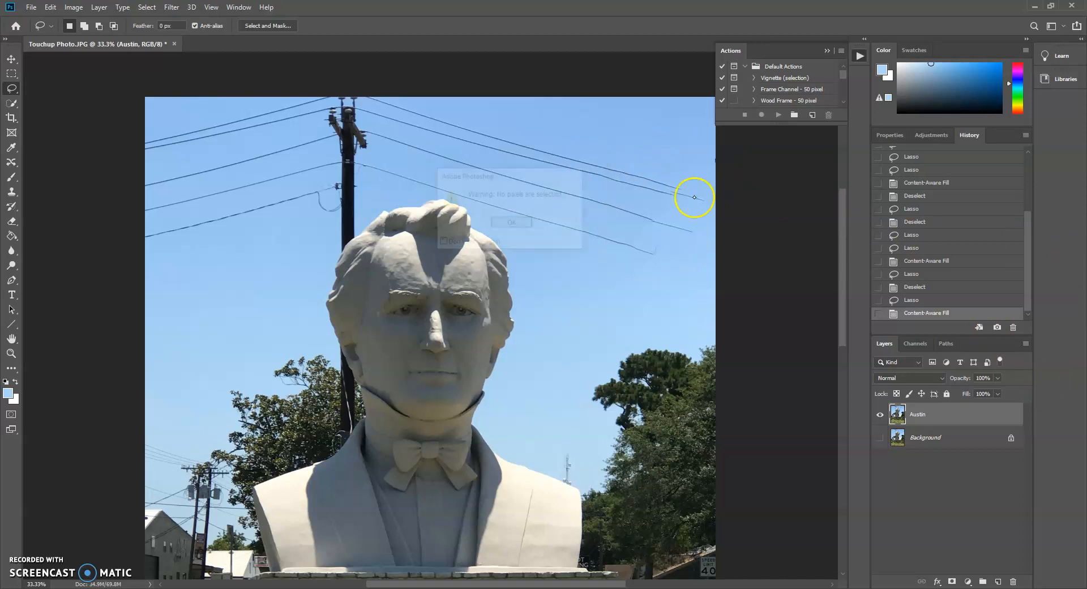
{"action": "left_click", "coordinate": [512, 224]}
{"action": "mouse_move", "coordinate": [707, 182]}
{"action": "left_mouse_down"}
{"action": "mouse_move", "coordinate": [656, 151]}
{"action": "mouse_move", "coordinate": [541, 120]}
{"action": "mouse_move", "coordinate": [453, 118]}
{"action": "left_mouse_up"}
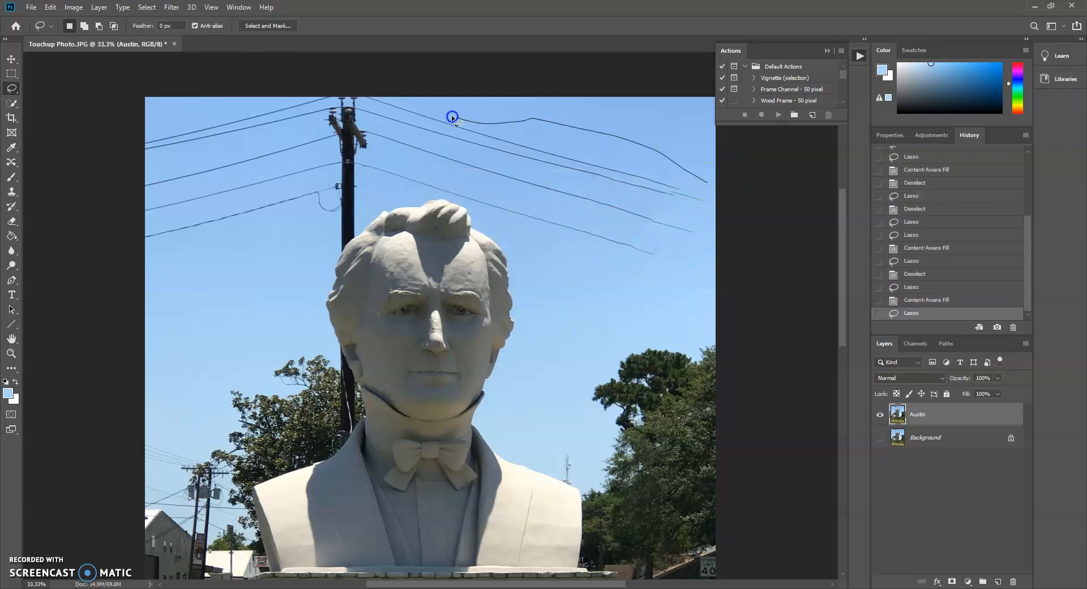
{"action": "mouse_move", "coordinate": [463, 187]}
{"action": "left_mouse_down"}
{"action": "mouse_move", "coordinate": [495, 229]}
{"action": "mouse_move", "coordinate": [569, 267]}
{"action": "left_mouse_up"}
{"action": "left_click_drag", "start_coordinate": [711, 178], "coordinate": [711, 164]}
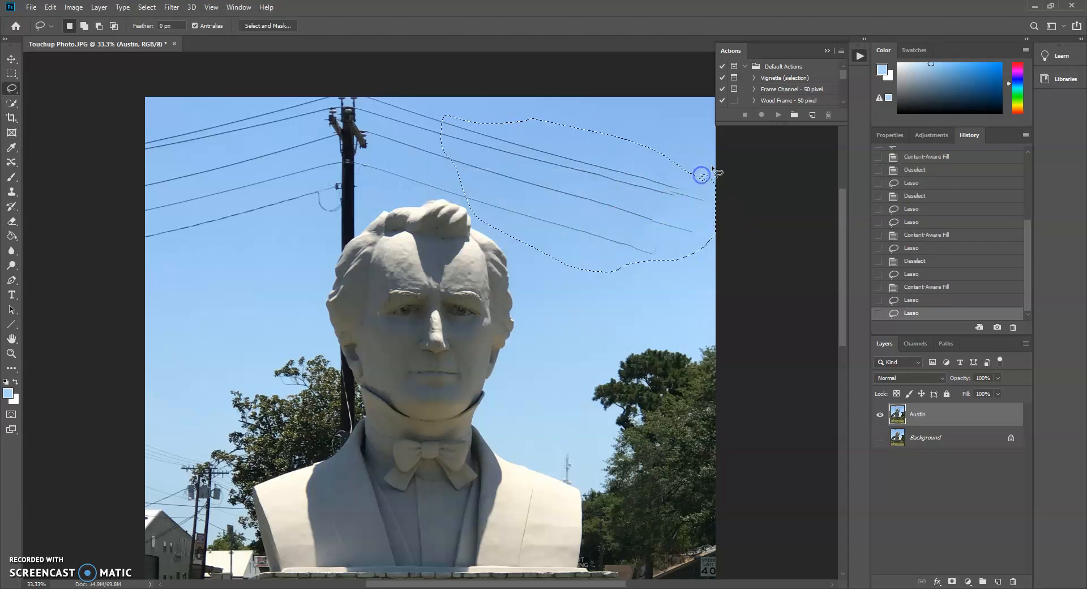
{"action": "left_click", "coordinate": [50, 8]}
{"action": "left_click", "coordinate": [64, 202]}
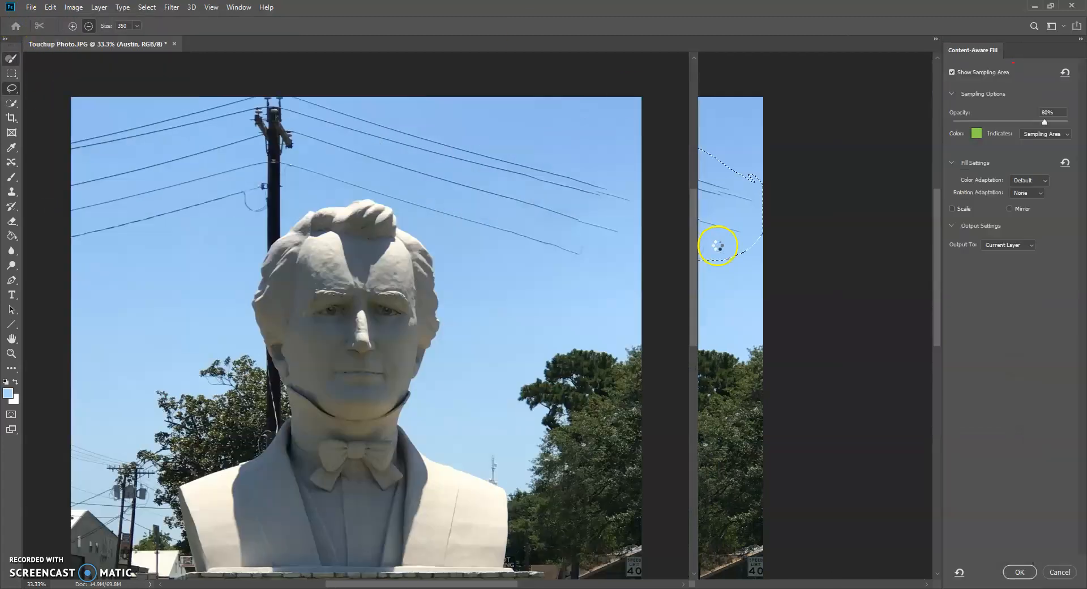
{"action": "left_click", "coordinate": [1020, 572]}
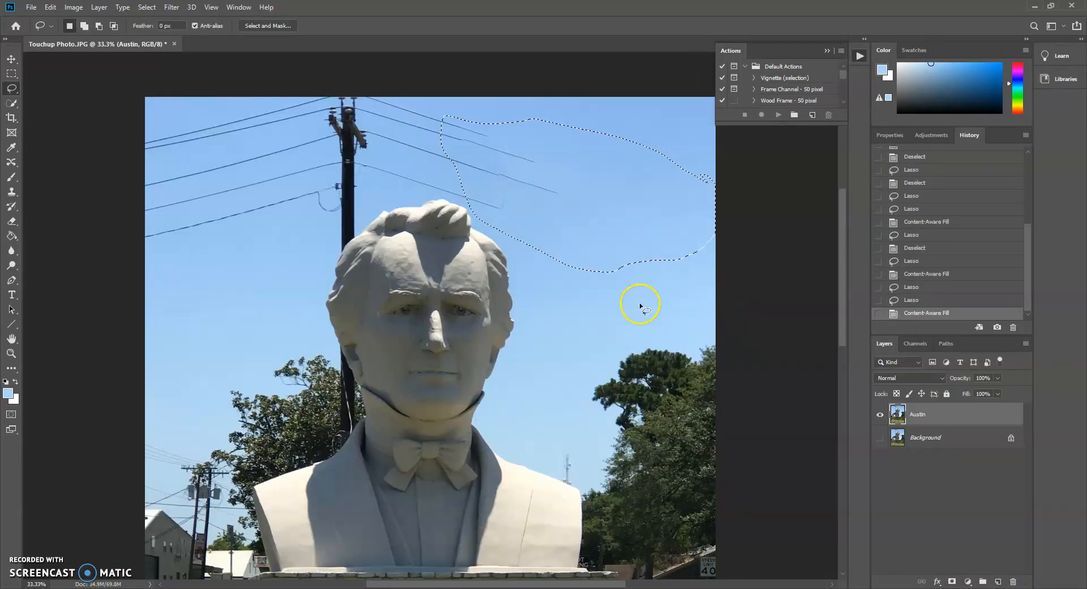
{"action": "left_click", "coordinate": [662, 124]}
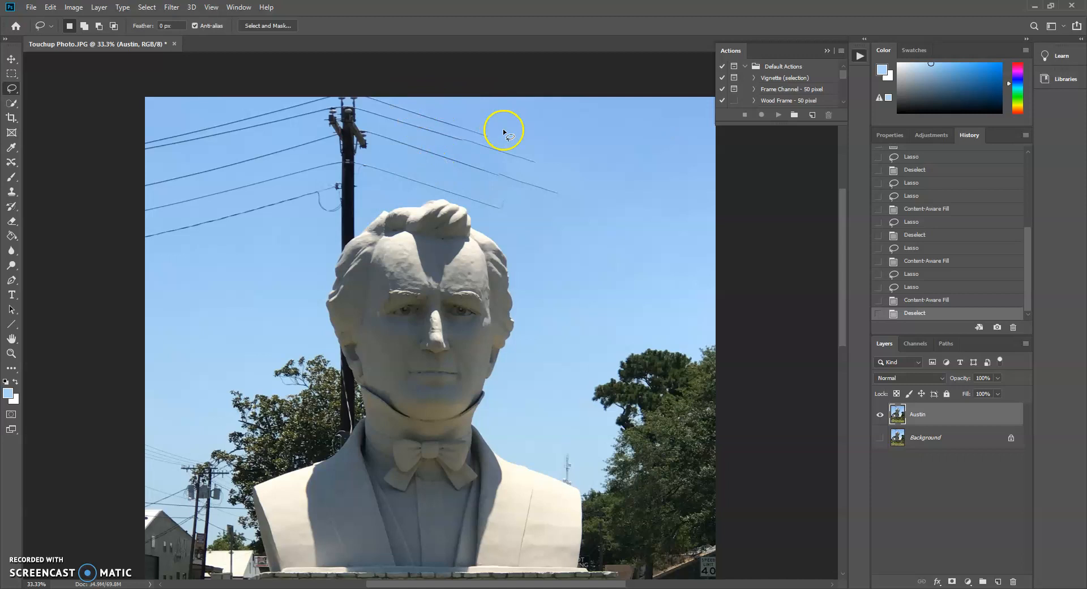
Lasso the remaining power lines between the utility pole and the statue's head, apply Content-Aware Fill to the current layer, and deselect.
{"action": "left_click_drag", "start_coordinate": [494, 127], "coordinate": [412, 97]}
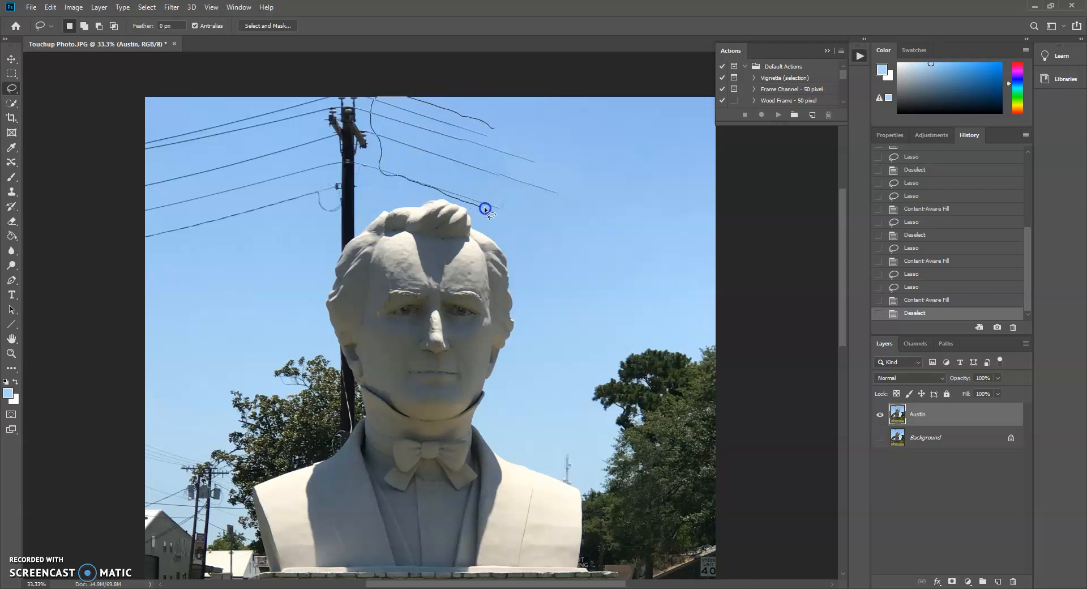
{"action": "left_click_drag", "start_coordinate": [492, 132], "coordinate": [494, 129]}
{"action": "left_click", "coordinate": [51, 7]}
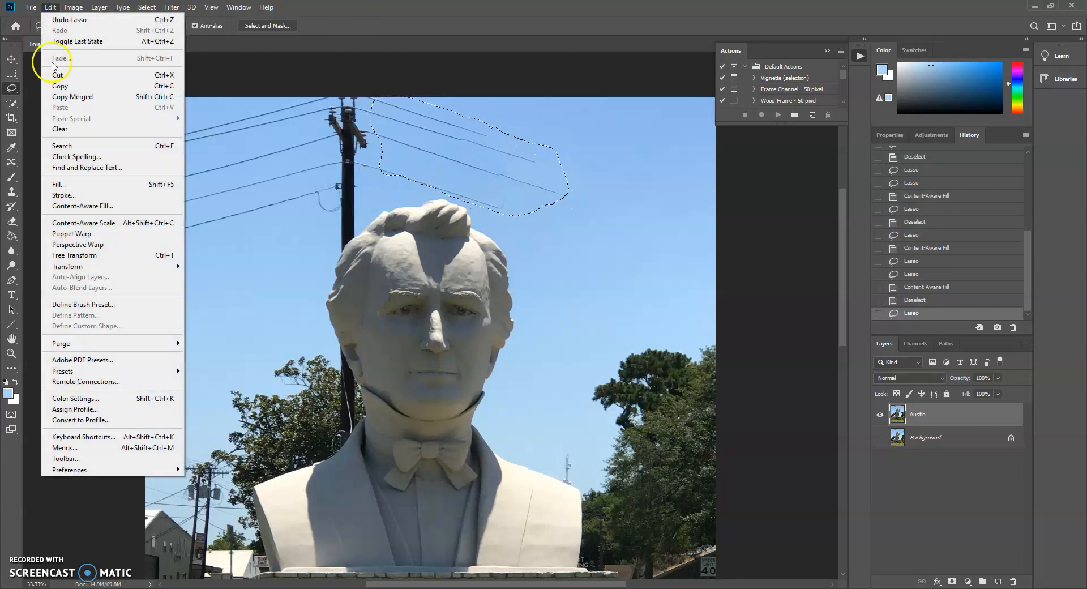
{"action": "left_click", "coordinate": [63, 206]}
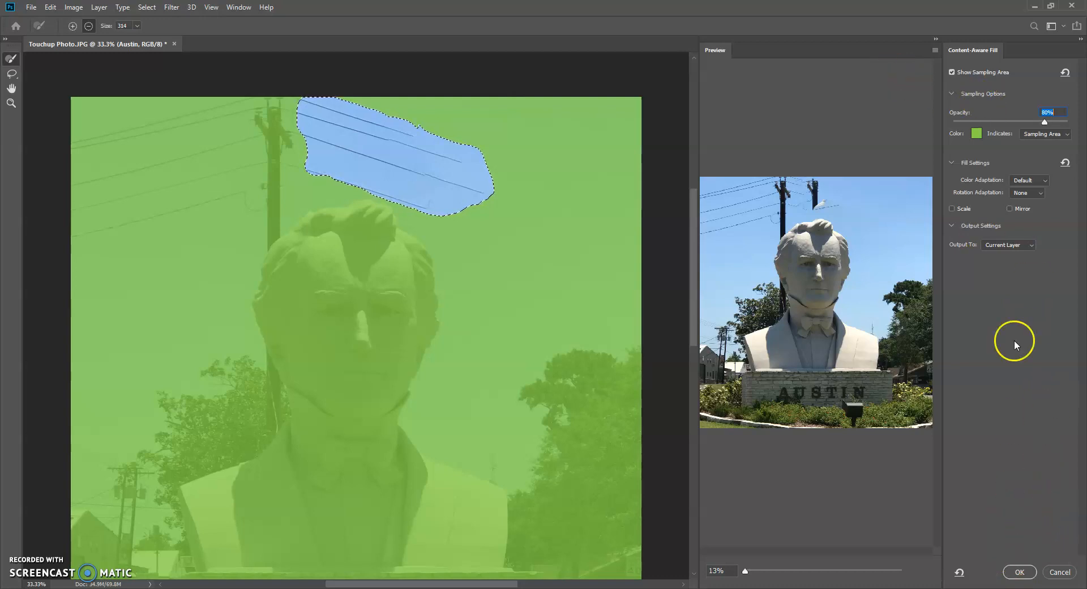
{"action": "left_click", "coordinate": [951, 74]}
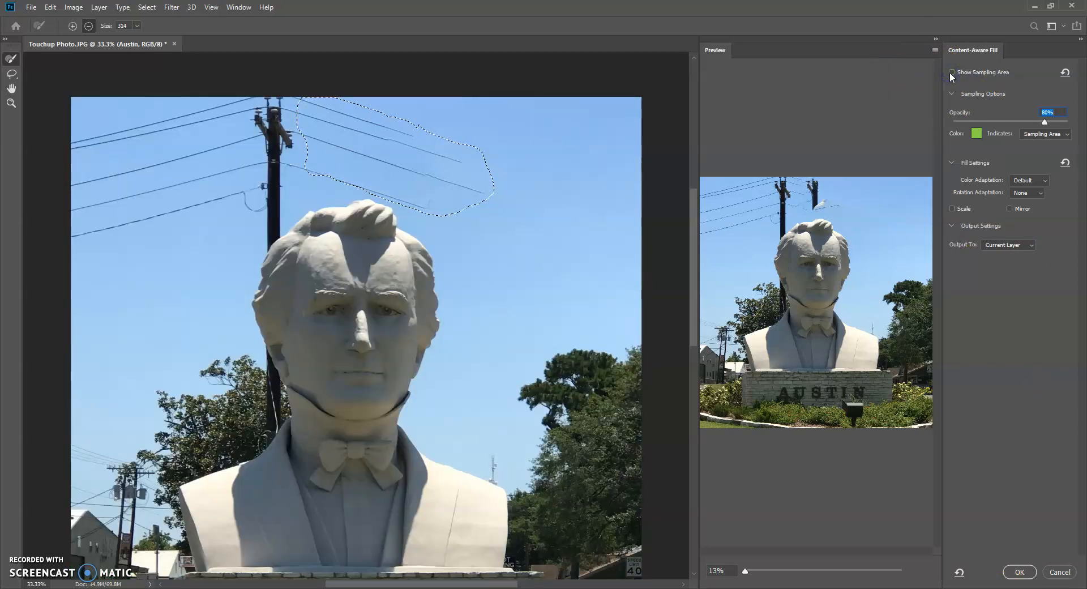
{"action": "left_click", "coordinate": [951, 73]}
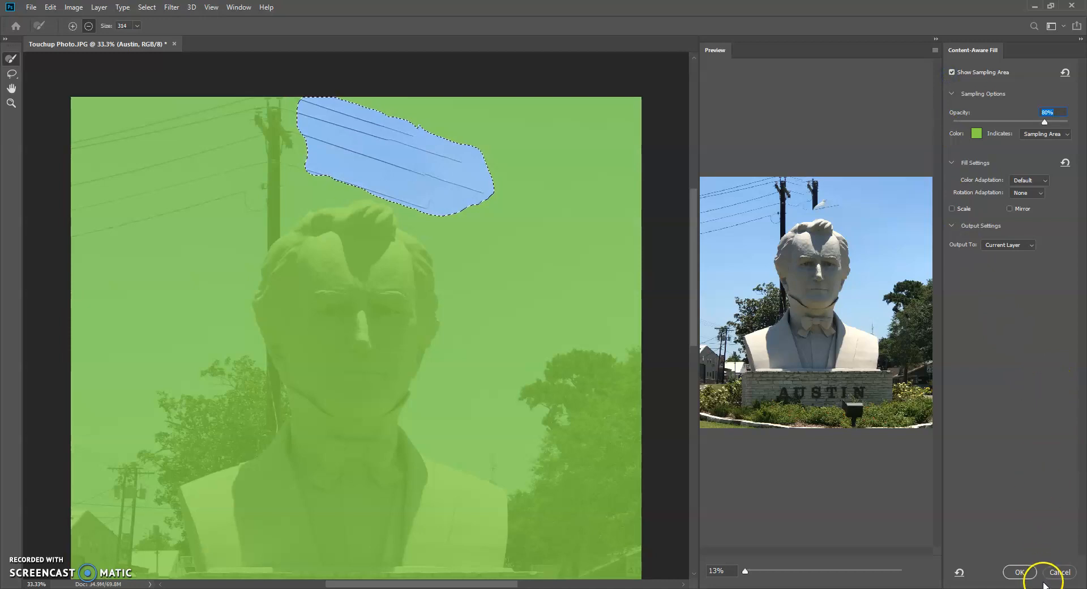
{"action": "left_click", "coordinate": [1020, 572]}
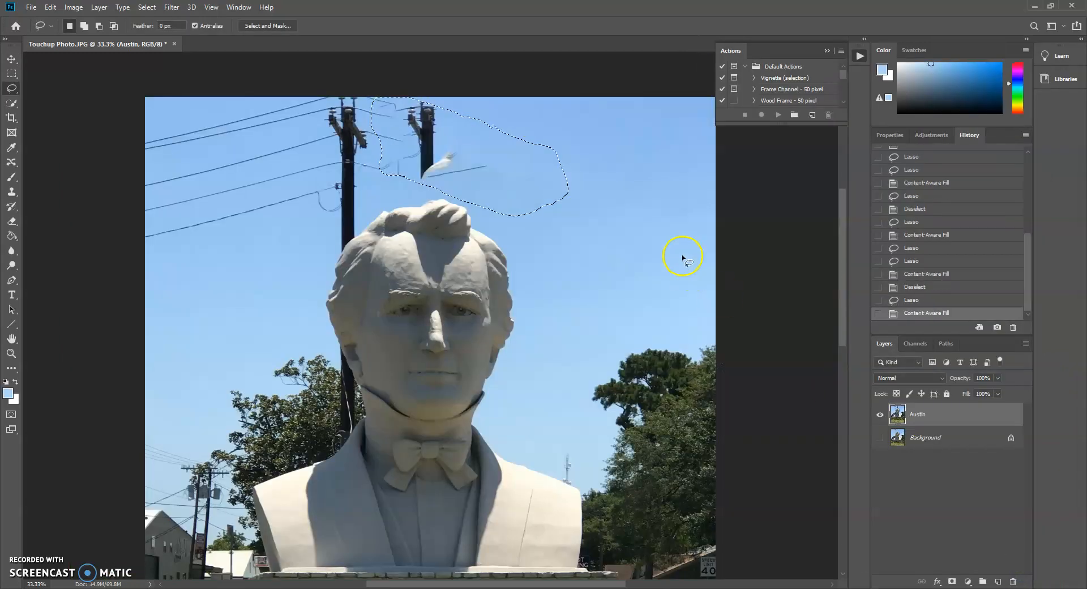
{"action": "left_click", "coordinate": [661, 176]}
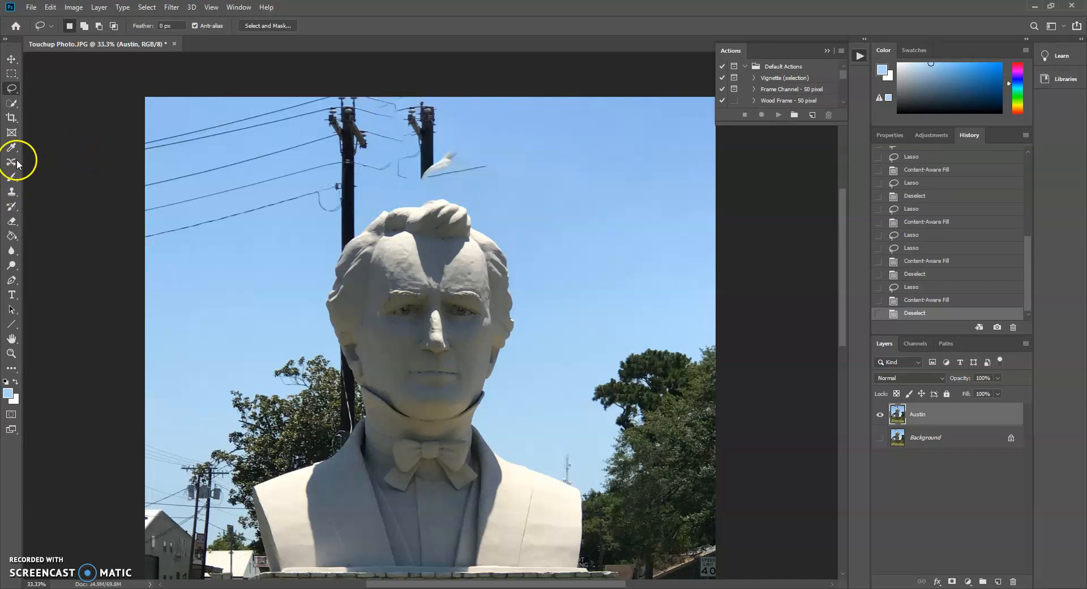
Choose the Clone Stamp Tool and set its brush size to 100 px.
{"action": "left_click", "coordinate": [12, 193]}
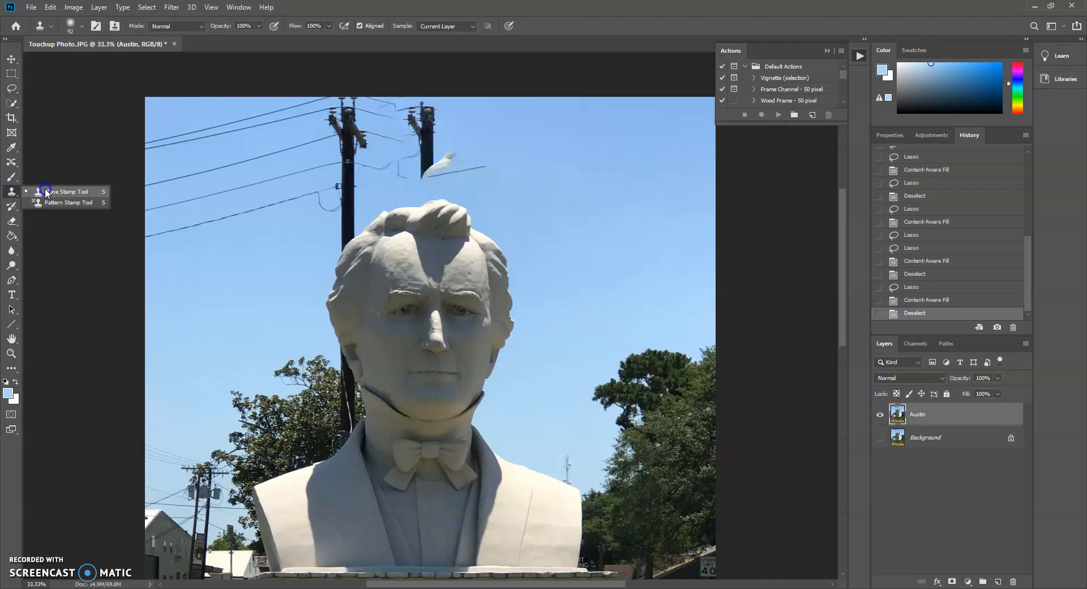
{"action": "left_click", "coordinate": [45, 188]}
{"action": "left_click", "coordinate": [78, 25]}
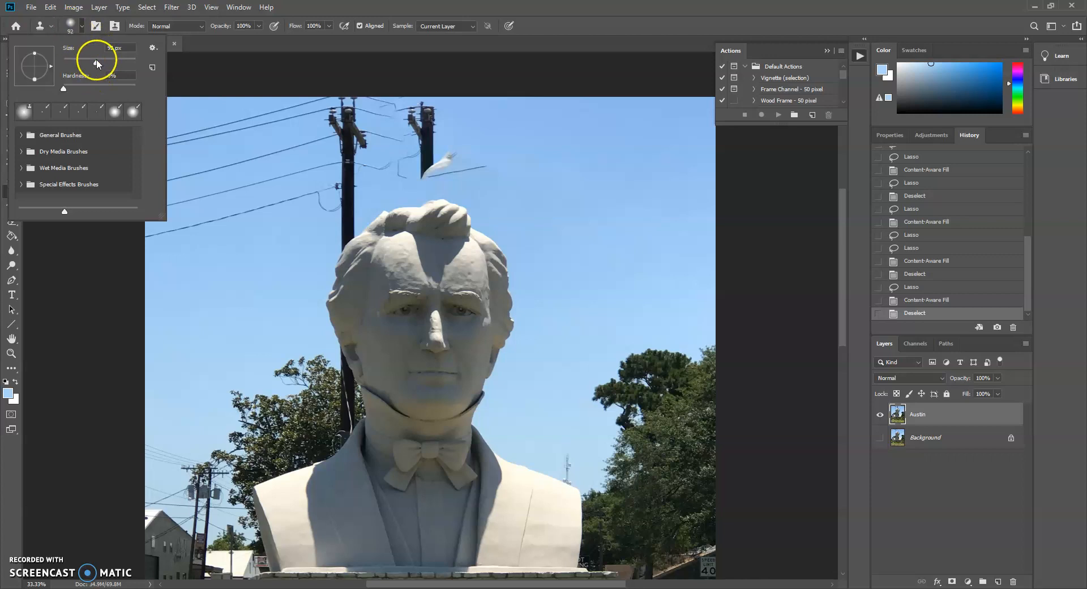
{"action": "mouse_move", "coordinate": [96, 60]}
{"action": "left_mouse_down"}
{"action": "mouse_move", "coordinate": [78, 63]}
{"action": "mouse_move", "coordinate": [94, 64]}
{"action": "left_mouse_up"}
{"action": "type", "text": "100"}
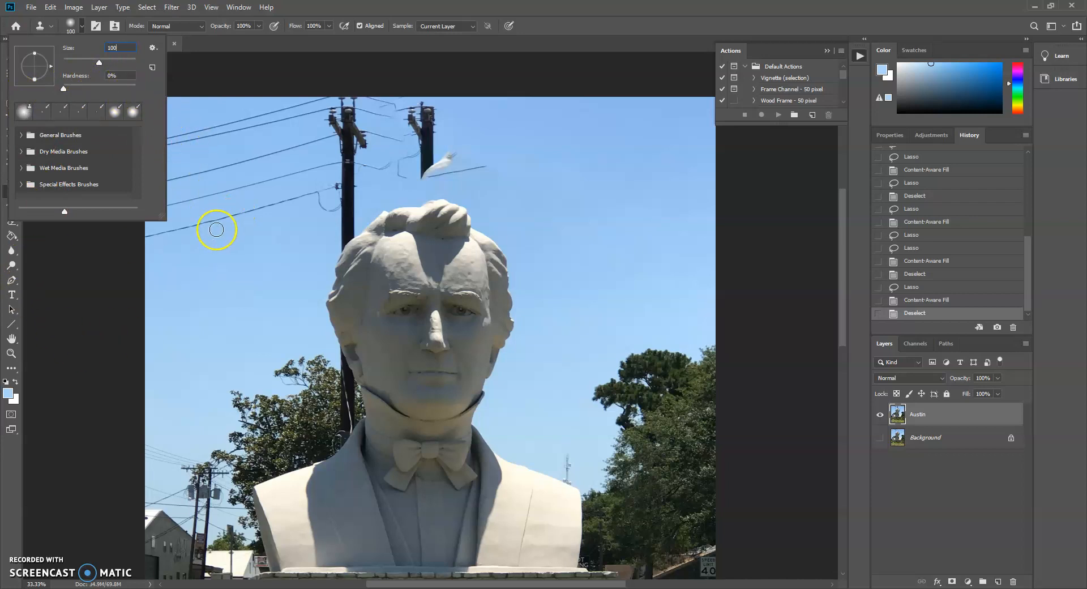
{"action": "left_click", "coordinate": [222, 253]}
Clone clean sky over the duplicated pole, the white fragment, and the stray line remnants above the statue's head.
{"action": "left_click", "coordinate": [537, 229]}
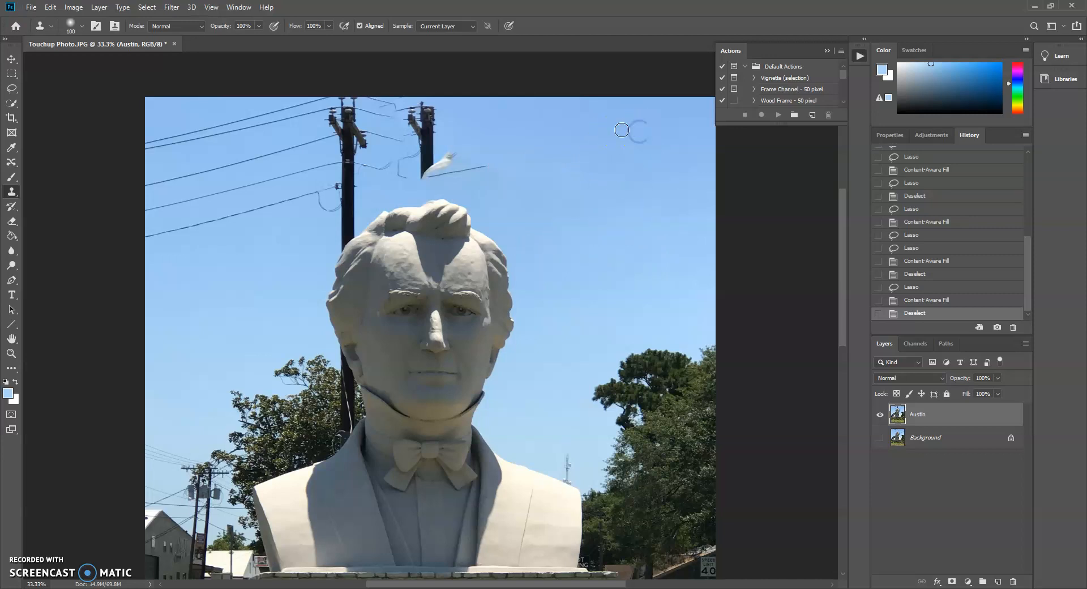
{"action": "left_click", "coordinate": [427, 139]}
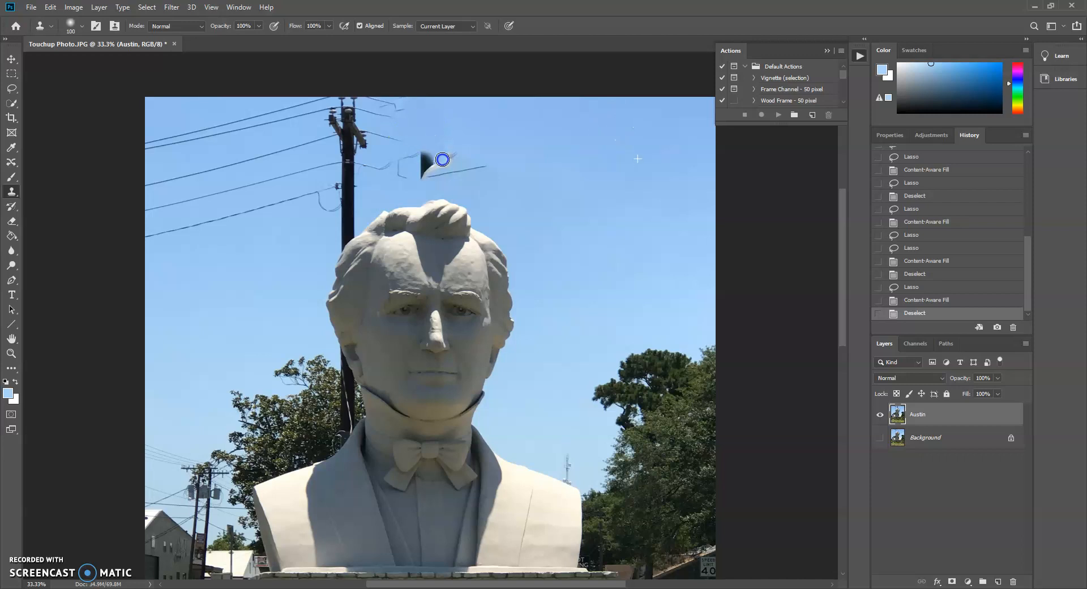
{"action": "left_click_drag", "start_coordinate": [508, 183], "coordinate": [516, 182]}
{"action": "left_click_drag", "start_coordinate": [432, 154], "coordinate": [423, 154]}
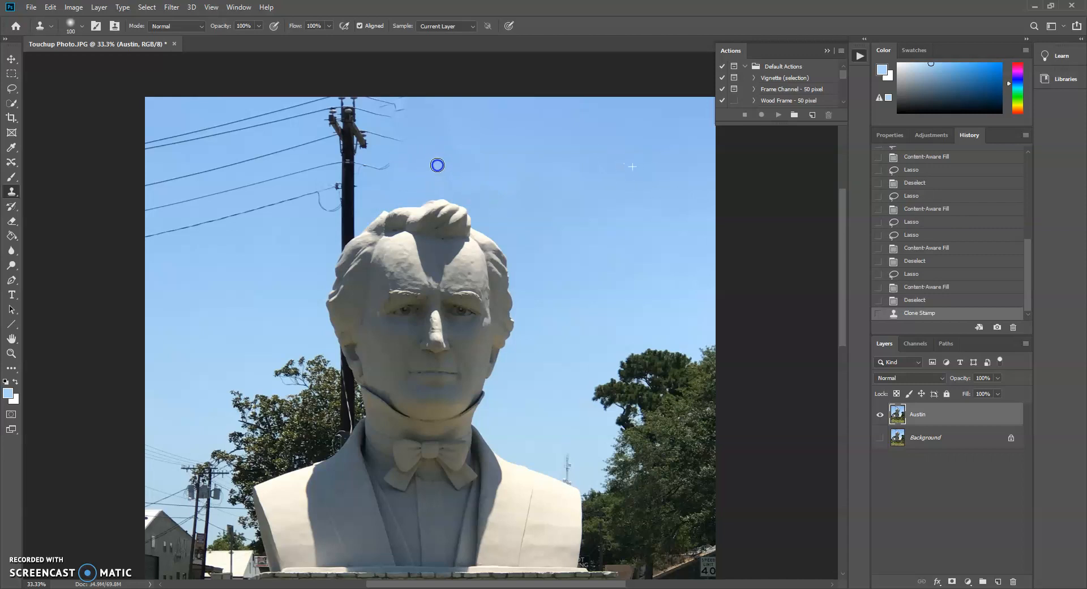
{"action": "left_click_drag", "start_coordinate": [379, 164], "coordinate": [356, 165]}
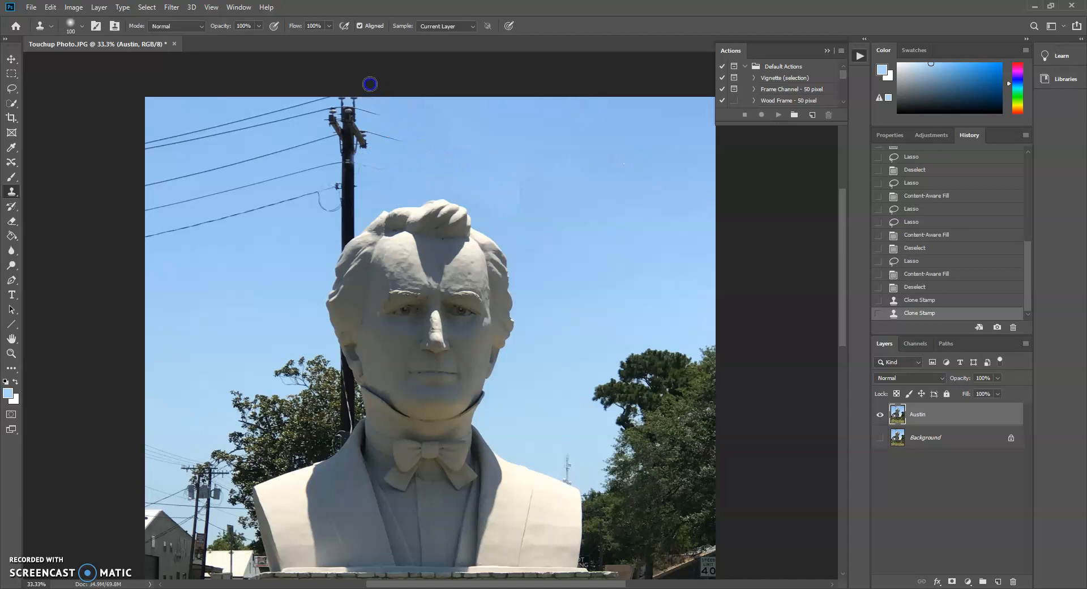
Clone clean sky over the top of the utility pole and the adjoining wire ends, down to just above the statue's hair.
{"action": "left_click_drag", "start_coordinate": [357, 106], "coordinate": [389, 105]}
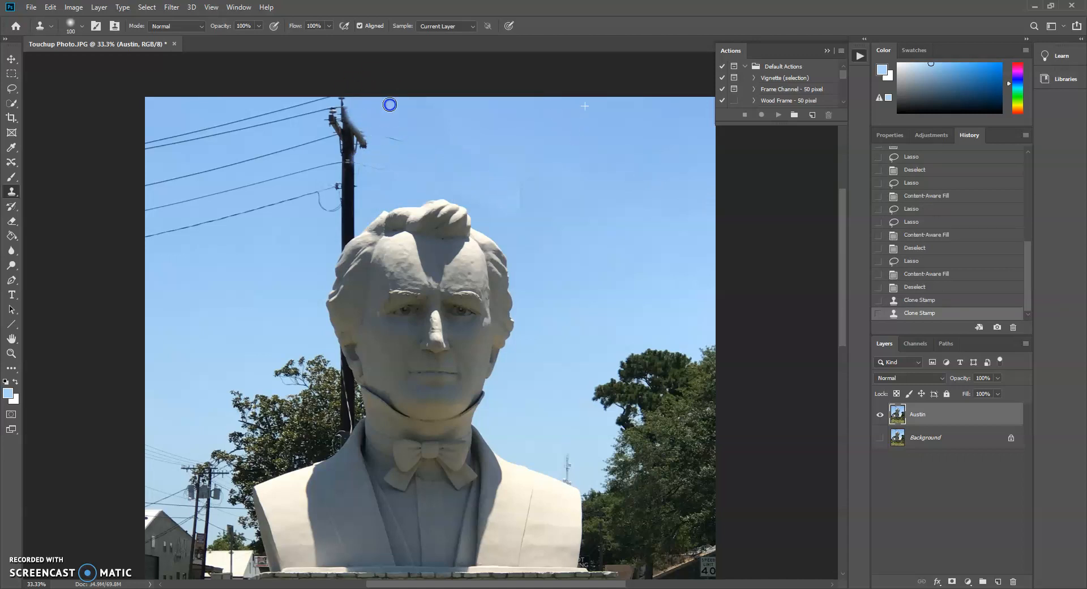
{"action": "mouse_move", "coordinate": [372, 155]}
{"action": "left_mouse_down"}
{"action": "mouse_move", "coordinate": [350, 146]}
{"action": "mouse_move", "coordinate": [359, 138]}
{"action": "mouse_move", "coordinate": [350, 129]}
{"action": "left_mouse_up"}
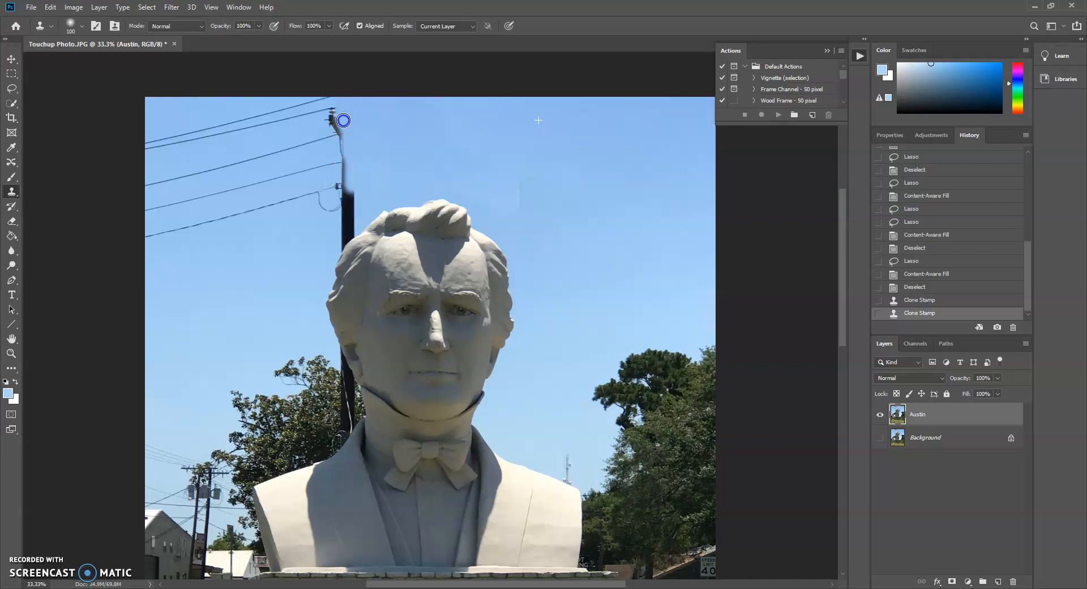
{"action": "mouse_move", "coordinate": [346, 183]}
{"action": "left_mouse_down"}
{"action": "mouse_move", "coordinate": [321, 197]}
{"action": "mouse_move", "coordinate": [348, 191]}
{"action": "left_mouse_up"}
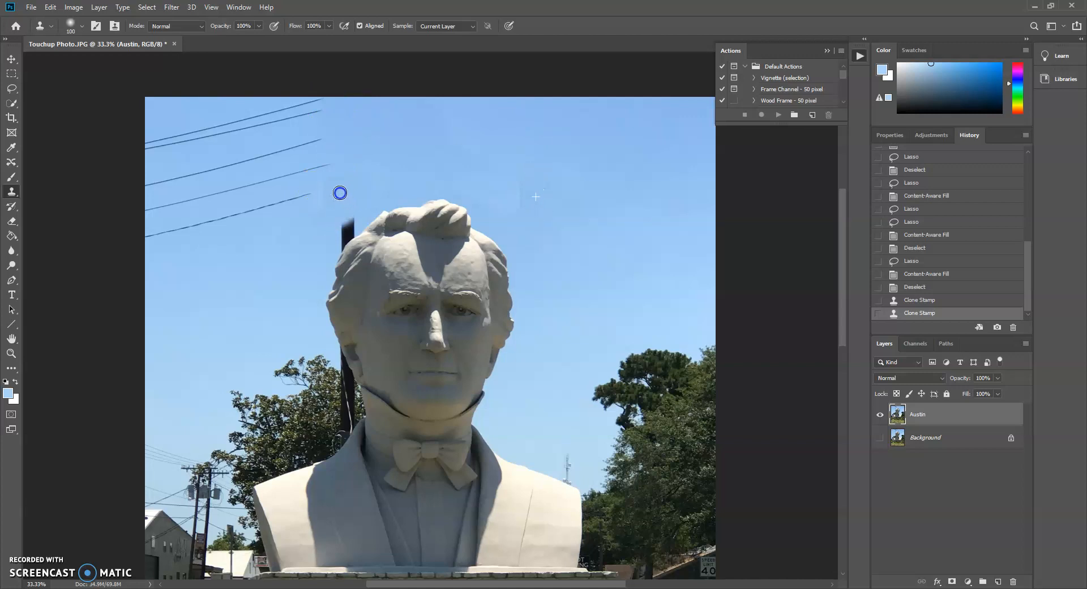
{"action": "left_click", "coordinate": [394, 176]}
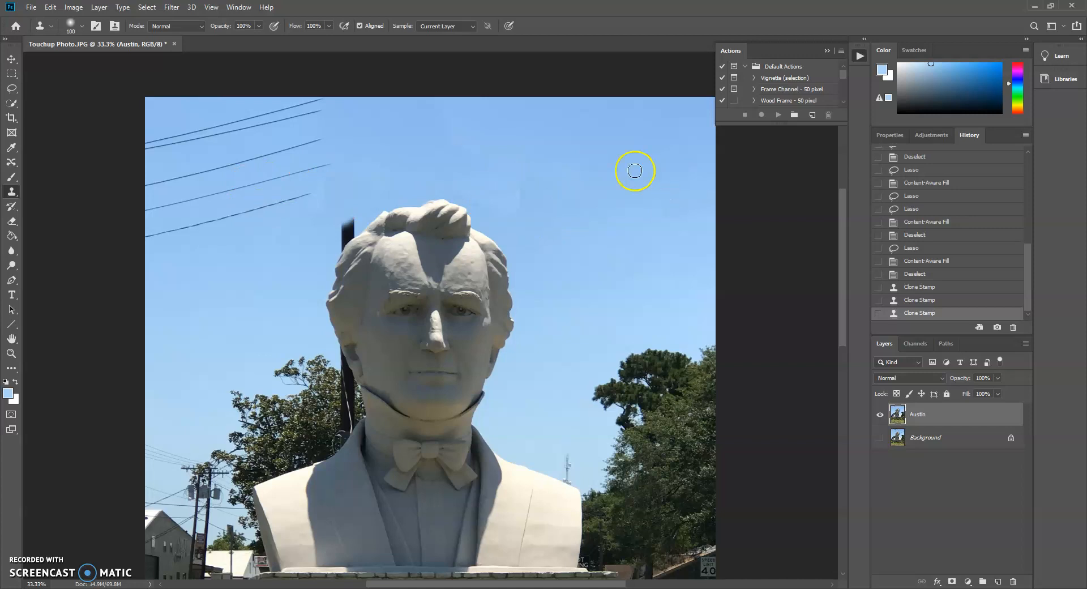
Lasso the unevenly toned sky patch above and to the right of the statue's head.
{"action": "left_click", "coordinate": [10, 91]}
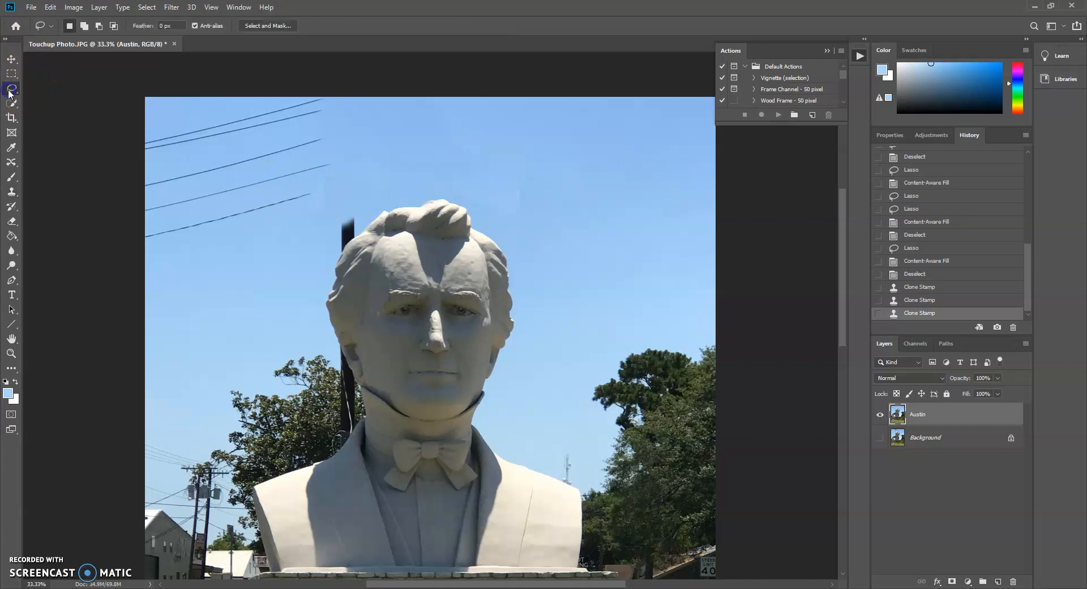
{"action": "left_click_drag", "start_coordinate": [11, 91], "coordinate": [23, 92]}
{"action": "left_click_drag", "start_coordinate": [573, 176], "coordinate": [534, 157]}
{"action": "left_click_drag", "start_coordinate": [535, 255], "coordinate": [524, 225]}
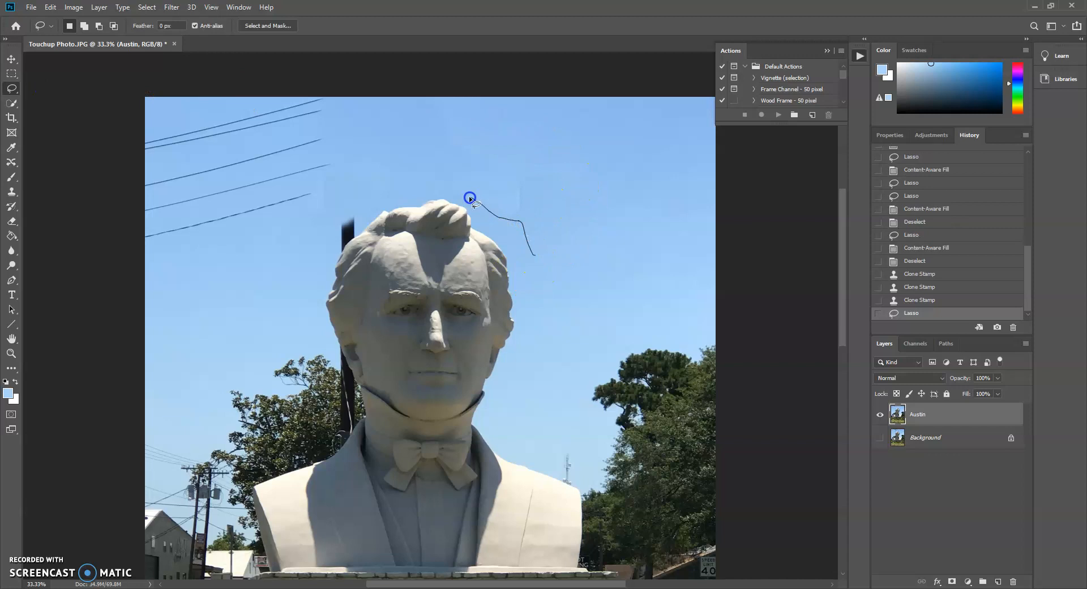
{"action": "mouse_move", "coordinate": [443, 193]}
{"action": "left_mouse_down"}
{"action": "mouse_move", "coordinate": [426, 192]}
{"action": "mouse_move", "coordinate": [527, 160]}
{"action": "left_mouse_up"}
{"action": "left_click_drag", "start_coordinate": [545, 271], "coordinate": [544, 271]}
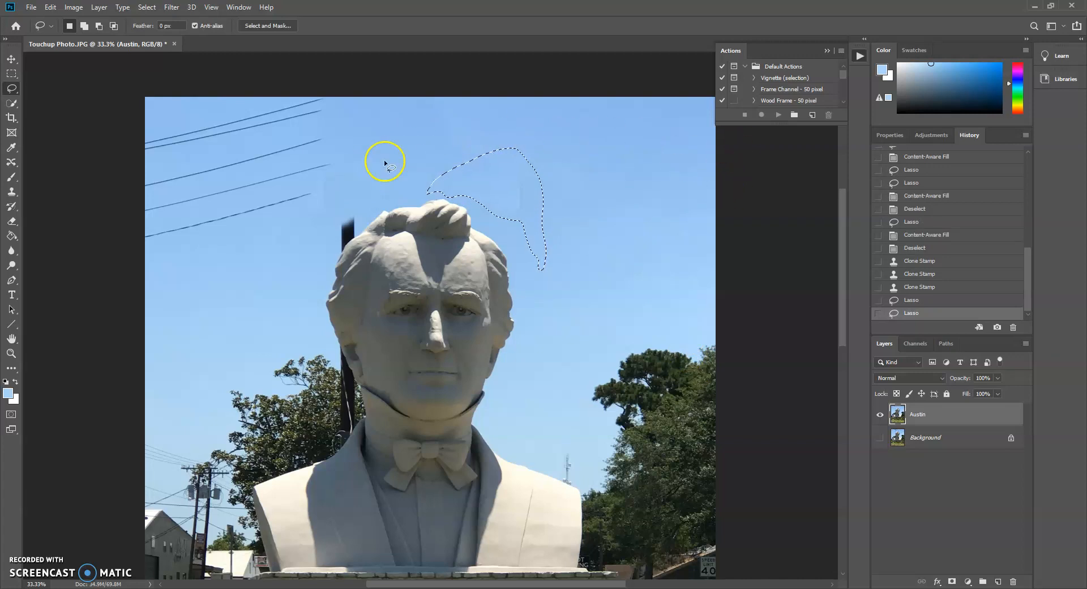
{"action": "left_click", "coordinate": [50, 7]}
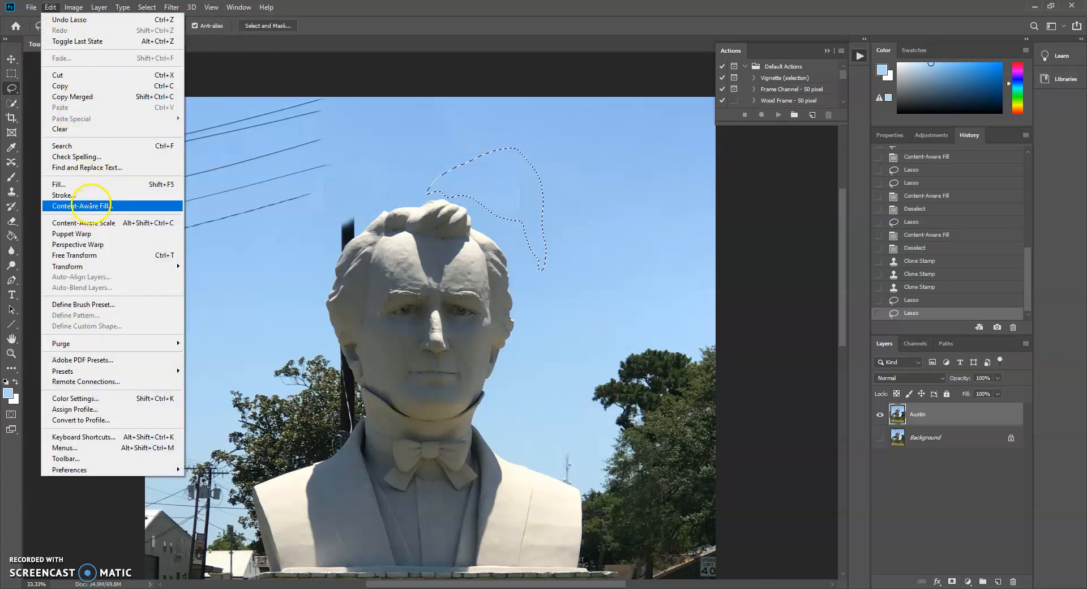
{"action": "left_click", "coordinate": [85, 195]}
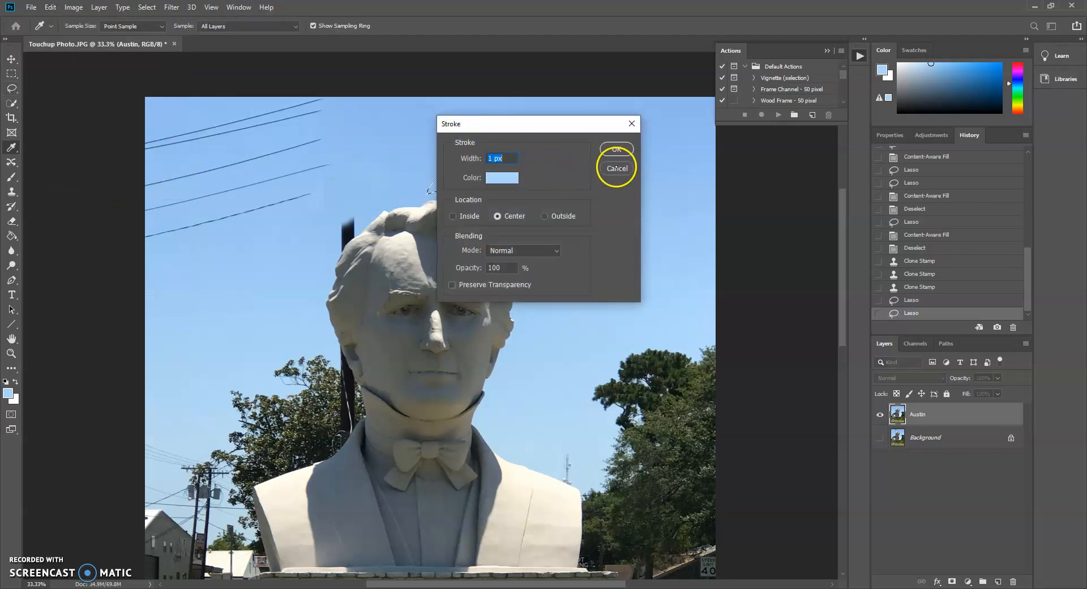
{"action": "left_click", "coordinate": [617, 168]}
Move the floating document window back into the middle of the workspace.
{"action": "left_click_drag", "start_coordinate": [178, 62], "coordinate": [90, 22]}
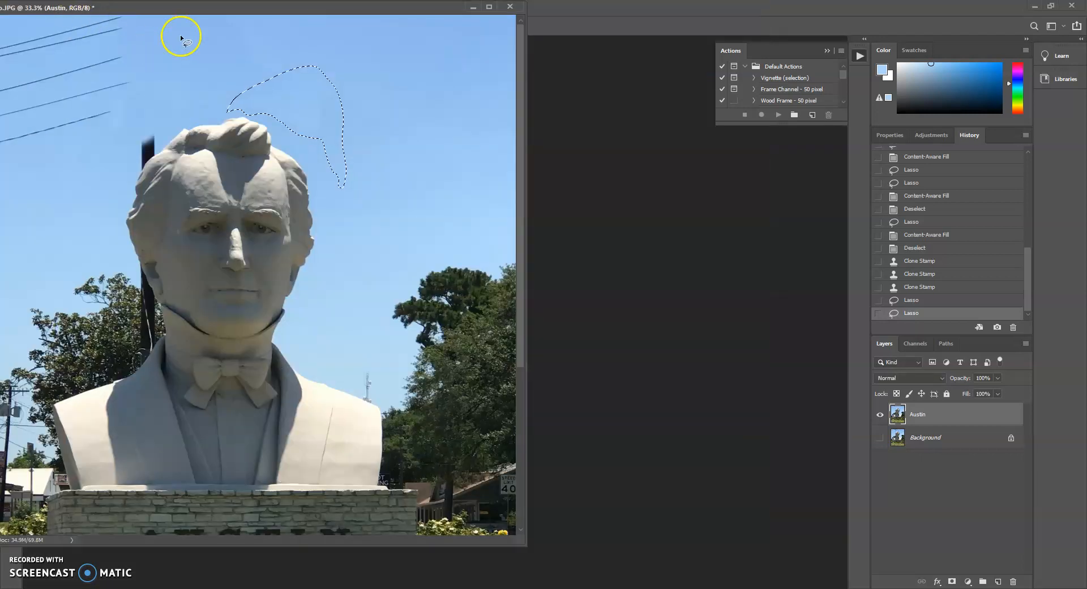
{"action": "left_click_drag", "start_coordinate": [403, 8], "coordinate": [549, 55]}
Apply Content-Aware Fill to the lassoed sky patch beside the statue's head, output to the current layer.
{"action": "left_click", "coordinate": [74, 7]}
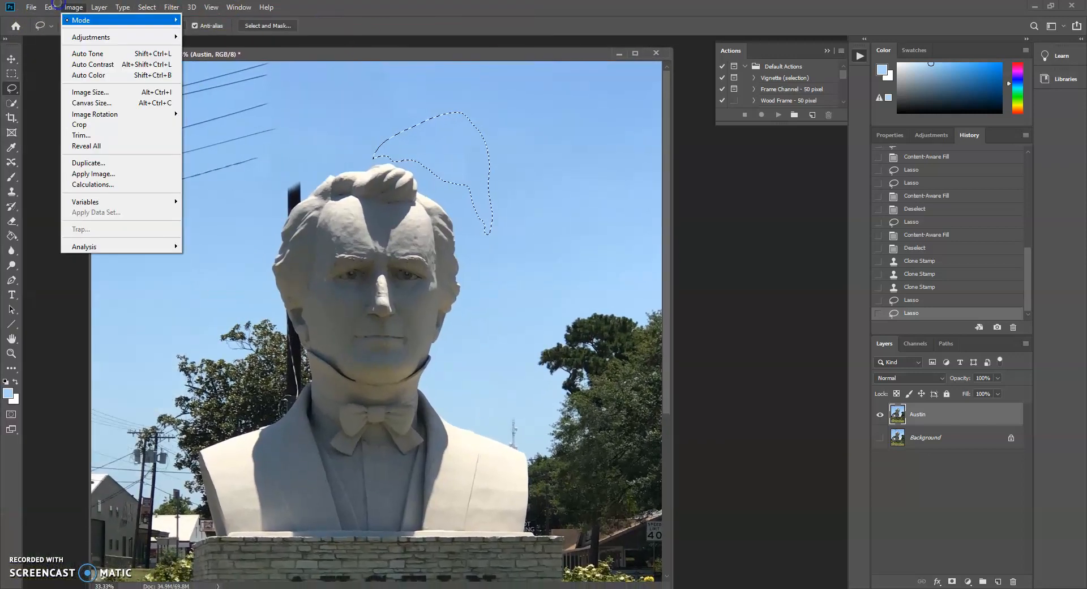
{"action": "left_click", "coordinate": [32, 7]}
{"action": "mouse_move", "coordinate": [50, 7]}
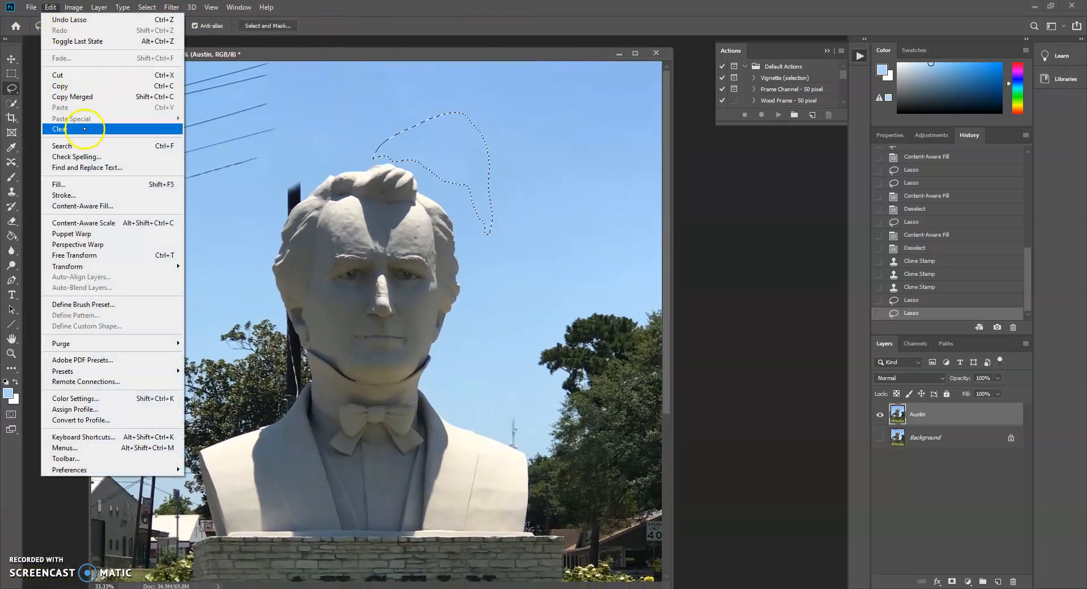
{"action": "left_click", "coordinate": [91, 207]}
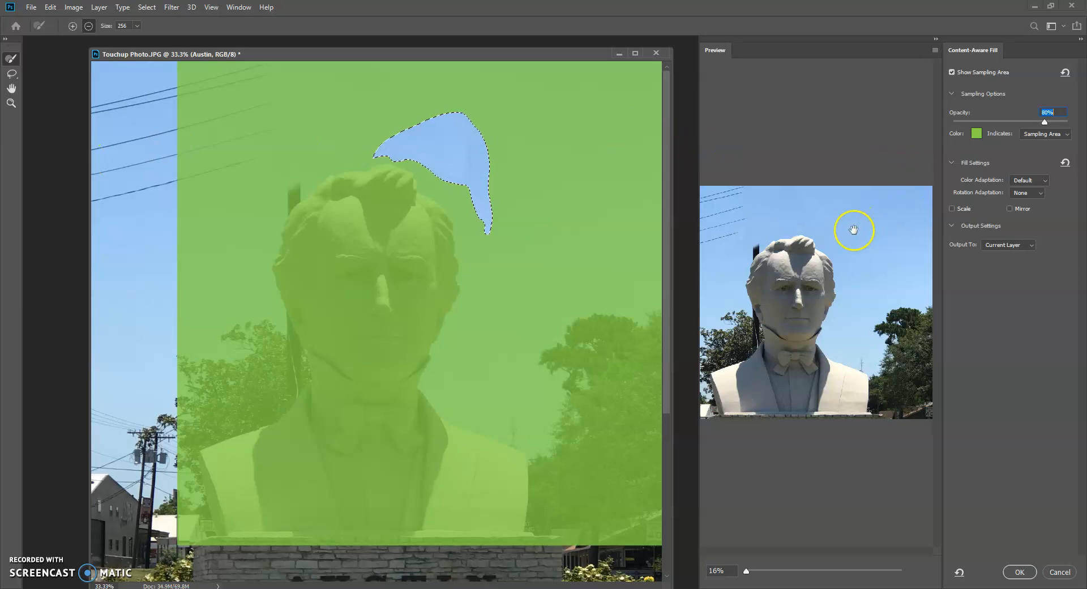
{"action": "left_click", "coordinate": [1019, 573]}
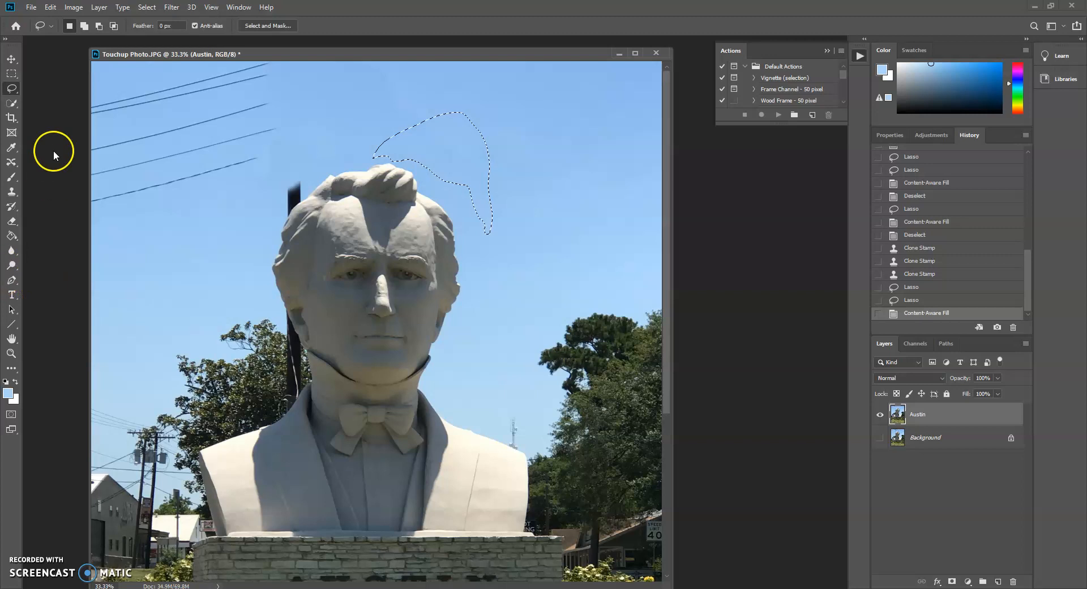
Deselect the filled sky patch and switch to the Polygonal Lasso tool for the pole stub behind the statue's hair.
{"action": "left_click", "coordinate": [9, 93]}
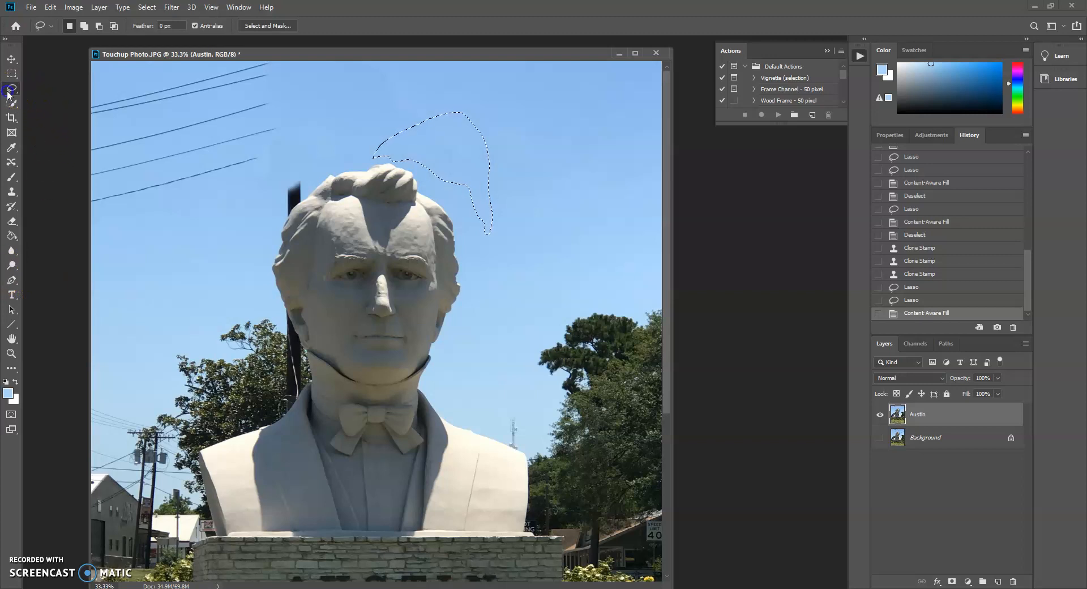
{"action": "left_click", "coordinate": [11, 355]}
{"action": "left_click", "coordinate": [279, 193]}
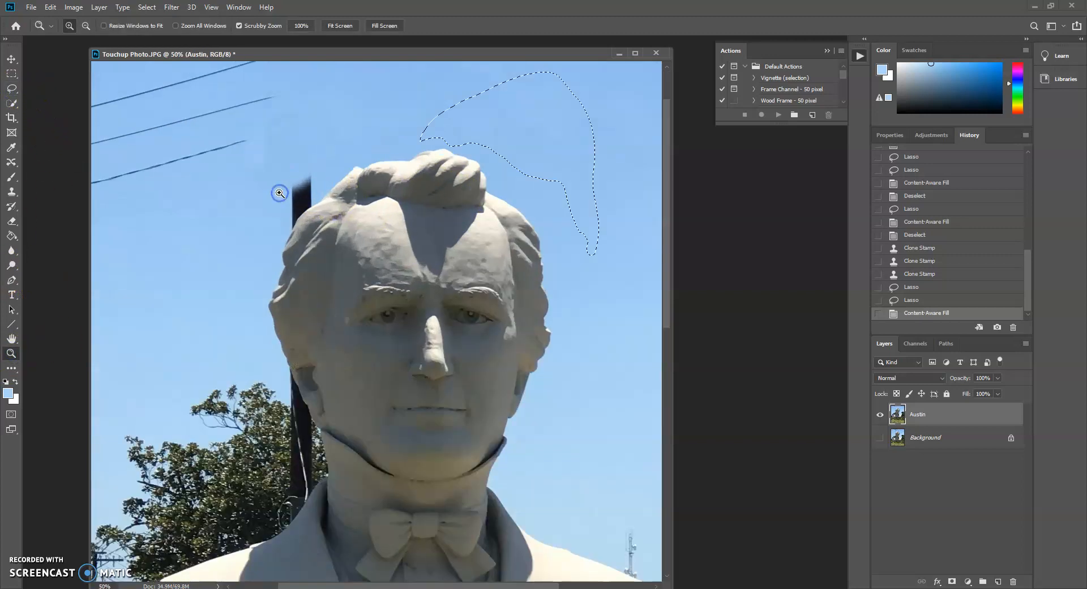
{"action": "left_click", "coordinate": [244, 189]}
{"action": "scroll", "coordinate": [258, 150], "scroll_direction": "up", "scroll_amount": 3}
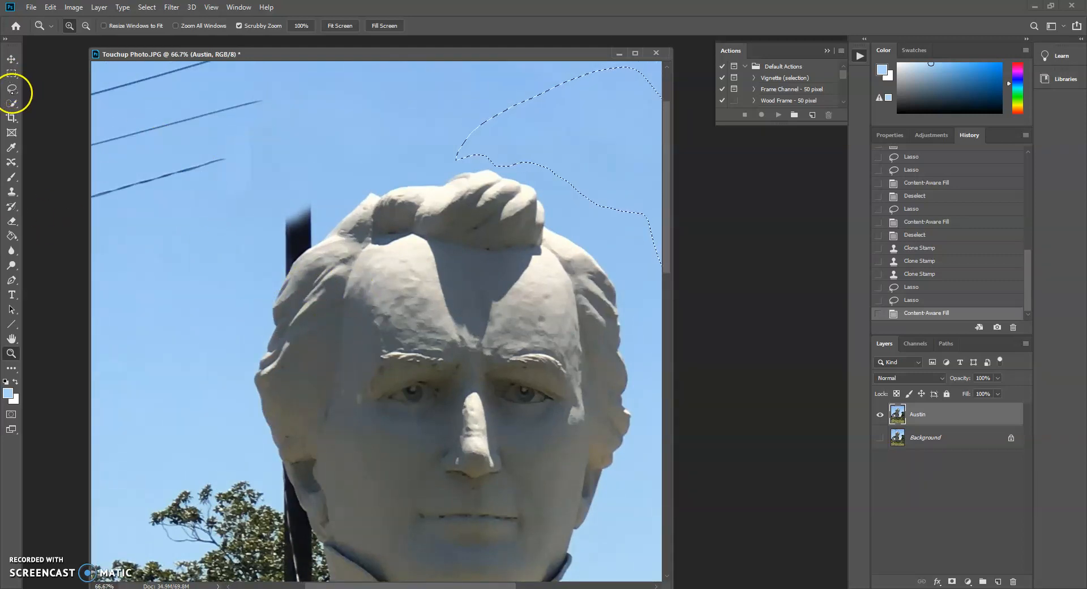
{"action": "left_click", "coordinate": [11, 87]}
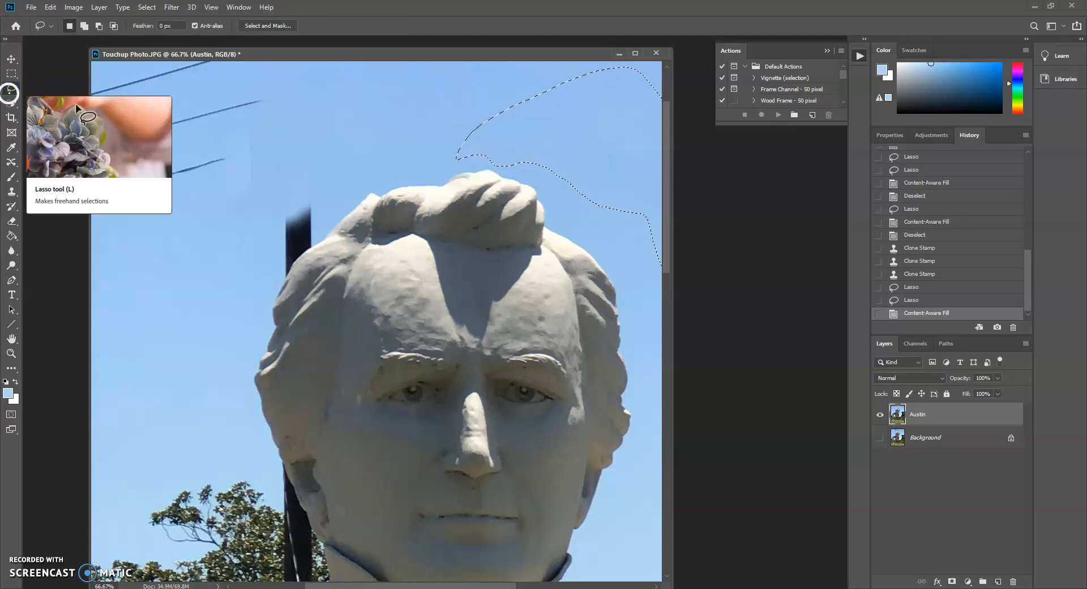
{"action": "left_click", "coordinate": [11, 90]}
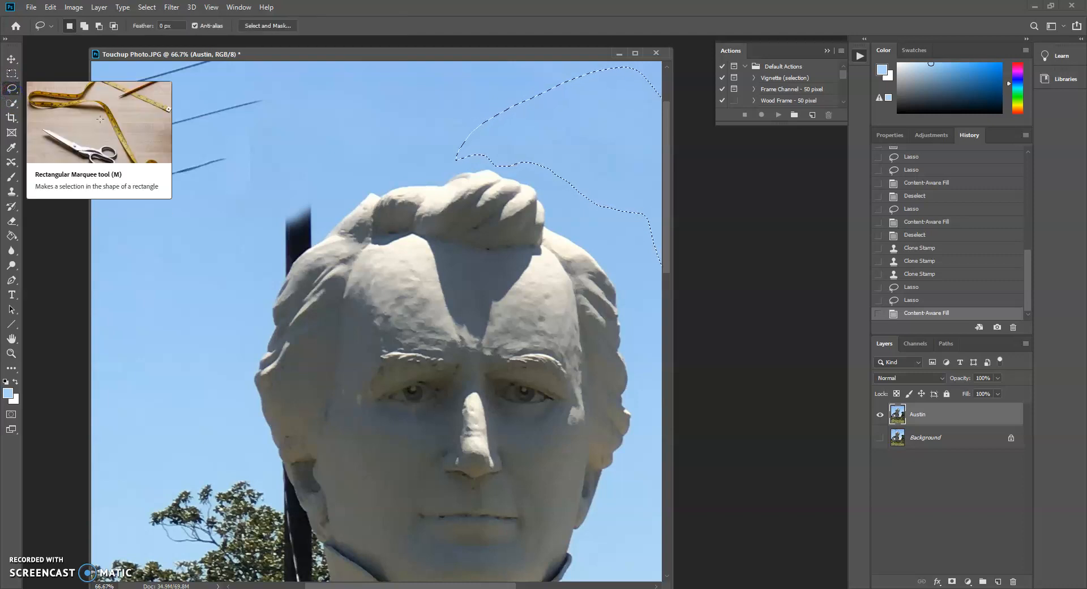
{"action": "left_click", "coordinate": [11, 87]}
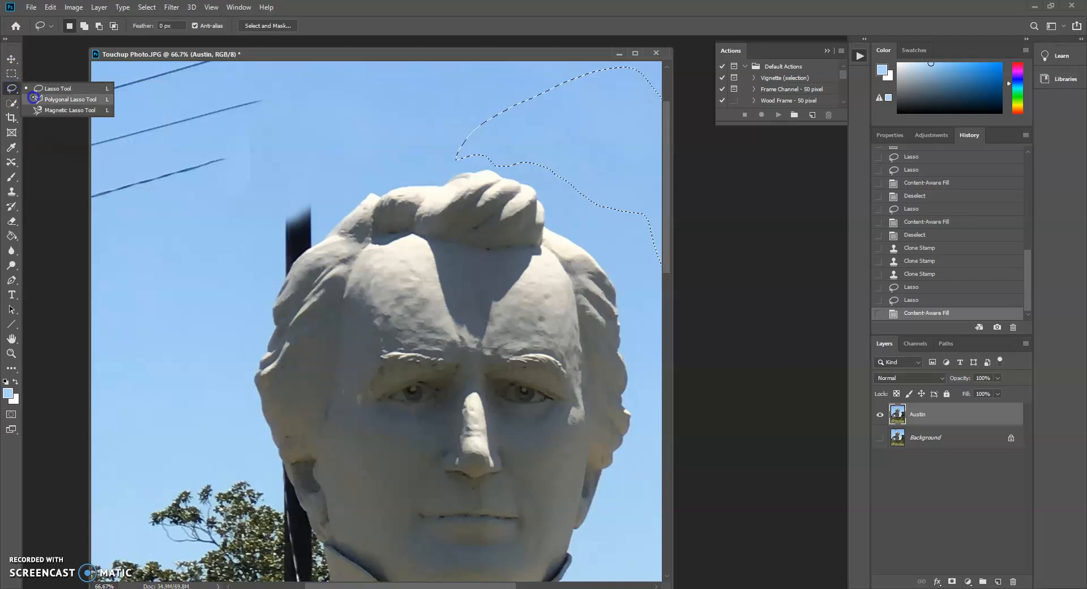
{"action": "left_click", "coordinate": [33, 97]}
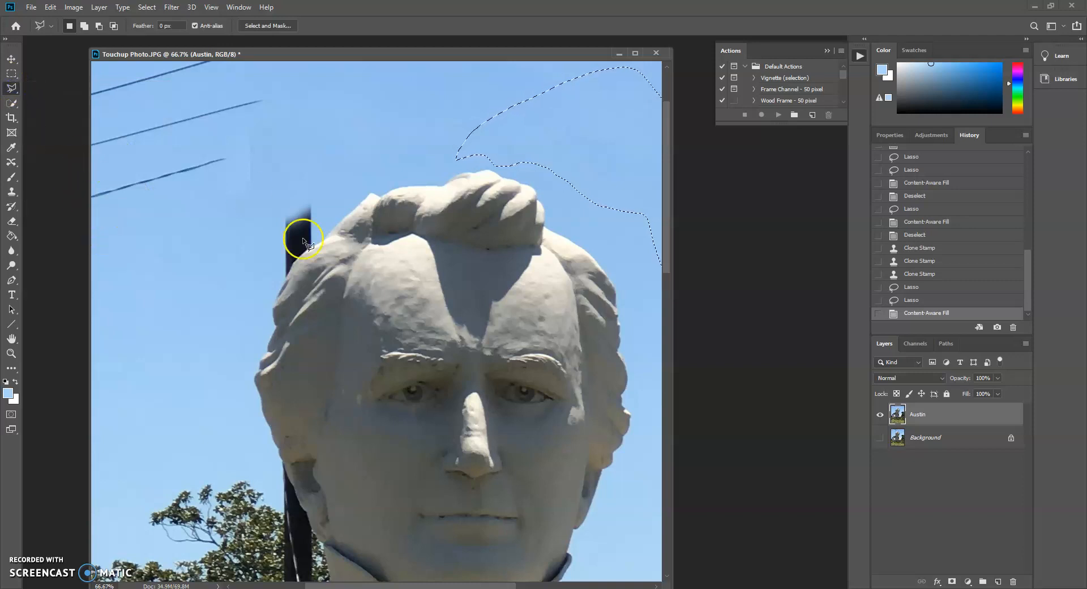
{"action": "left_click", "coordinate": [283, 278]}
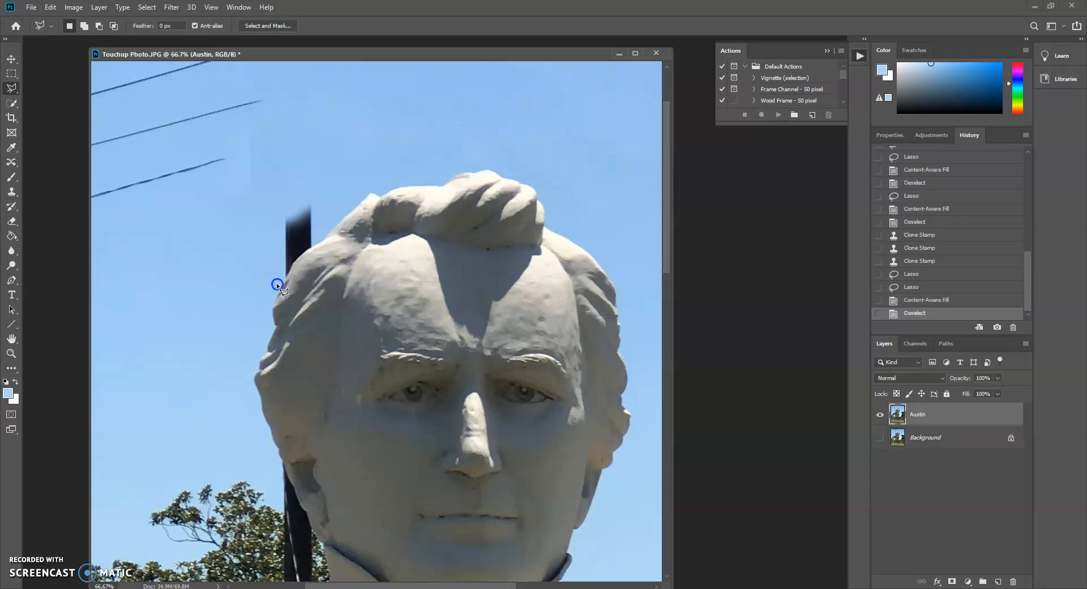
Outline the pole stub and the sky around it with a polygonal selection that follows the edge of the statue's hair.
{"action": "left_click", "coordinate": [282, 272]}
{"action": "left_click", "coordinate": [305, 250]}
{"action": "left_click", "coordinate": [315, 245]}
{"action": "left_click", "coordinate": [354, 194]}
{"action": "left_click", "coordinate": [347, 131]}
{"action": "left_click", "coordinate": [278, 127]}
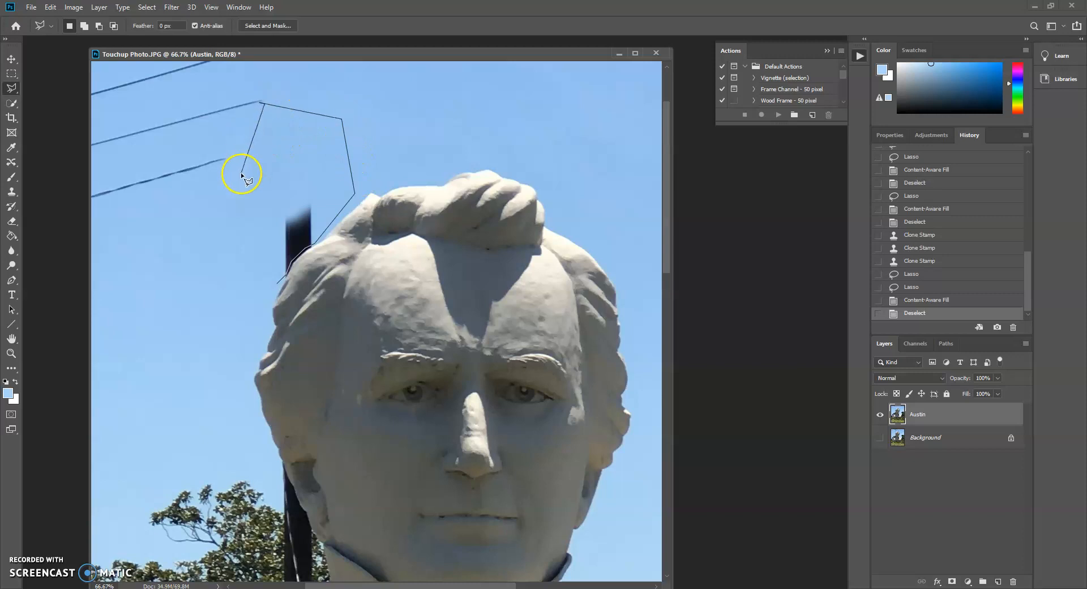
{"action": "left_click", "coordinate": [275, 281]}
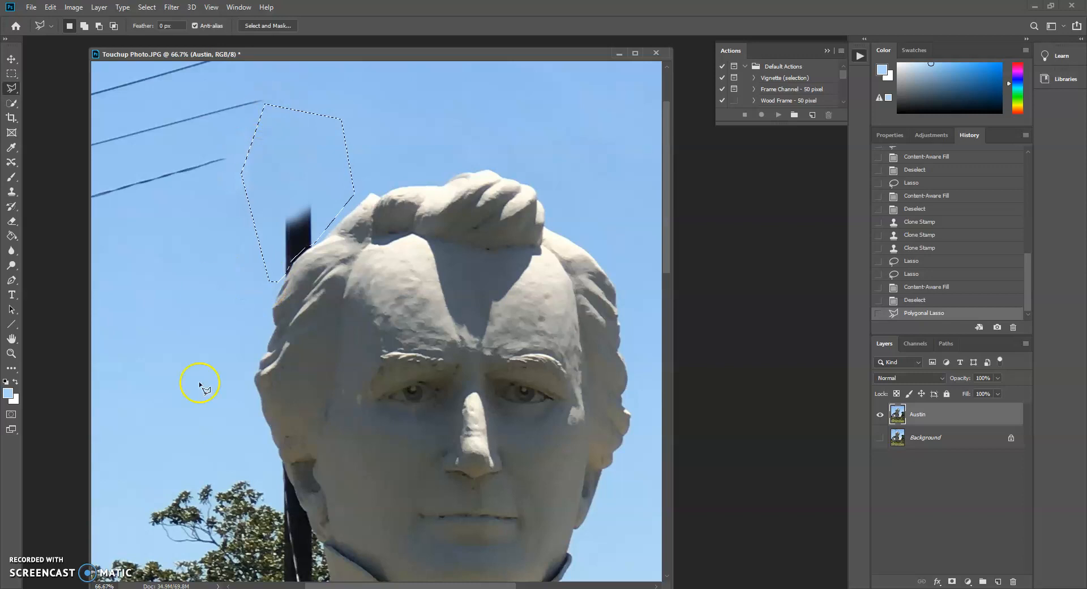
{"action": "left_click", "coordinate": [50, 6]}
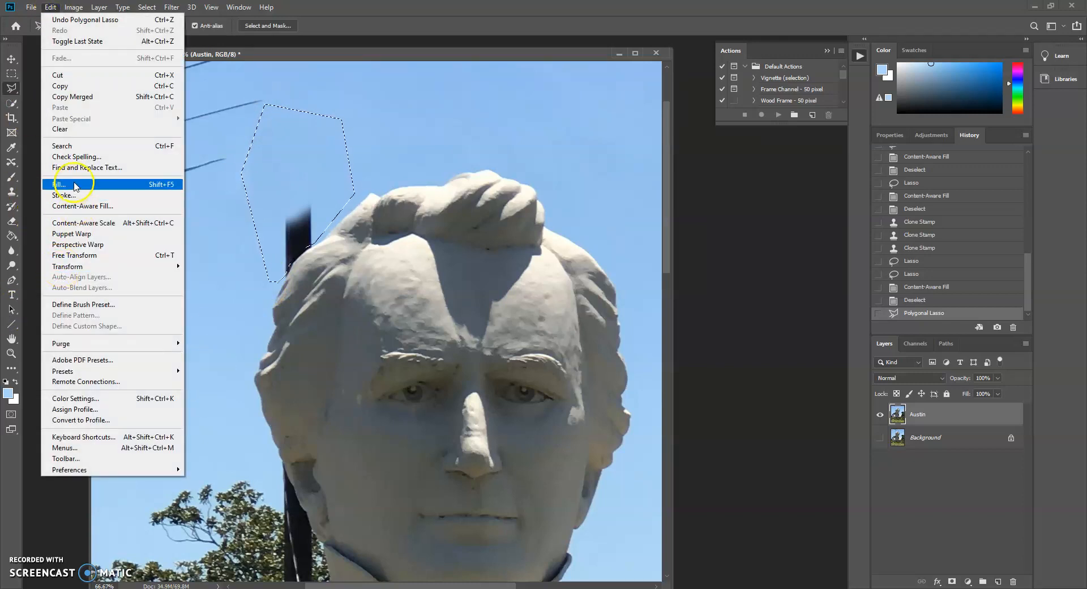
{"action": "mouse_move", "coordinate": [73, 7]}
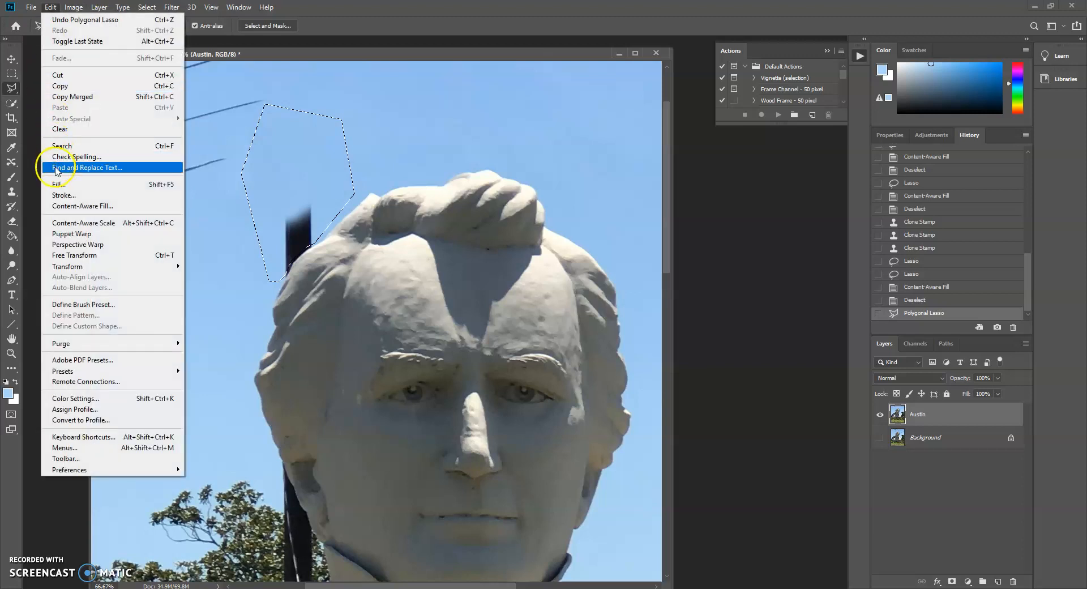
{"action": "left_click", "coordinate": [65, 206]}
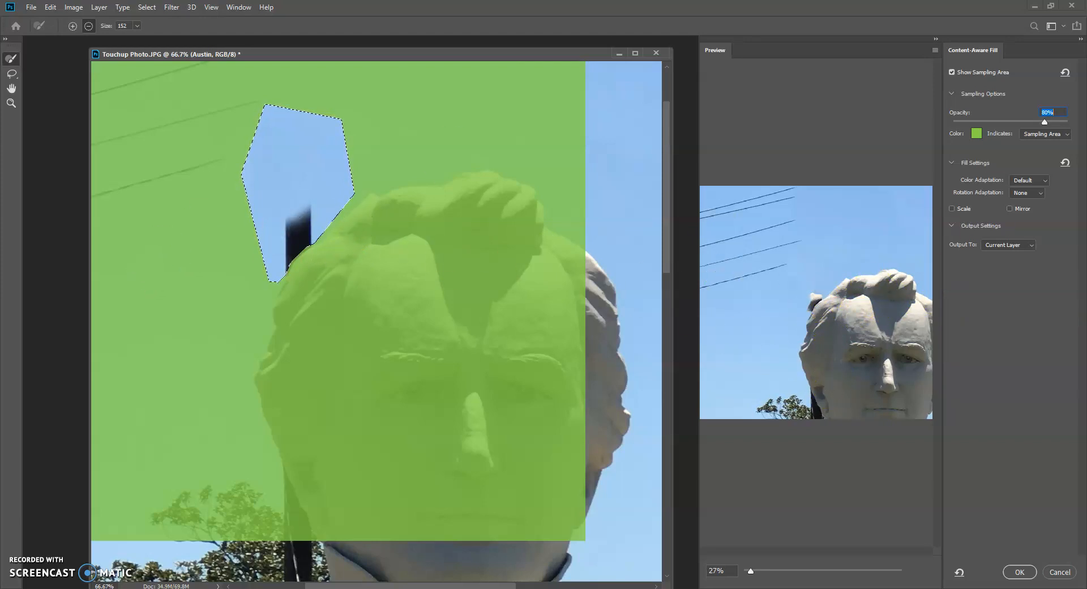
{"action": "left_click", "coordinate": [1059, 572]}
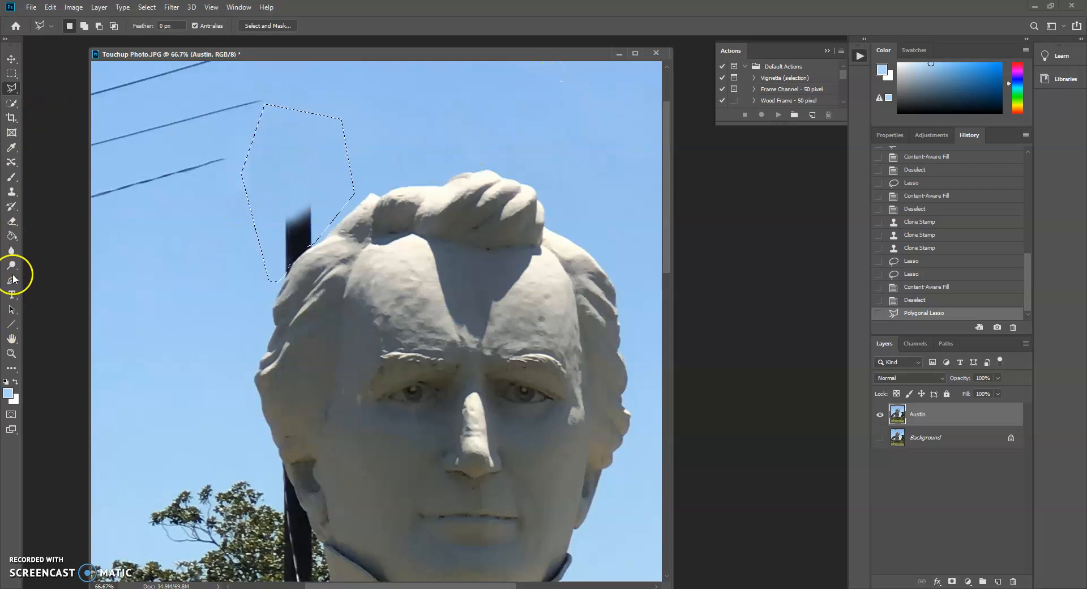
Clone clean sky over the pole stub inside the selection with the Clone Stamp, blend the patch, and deselect.
{"action": "left_click", "coordinate": [11, 191]}
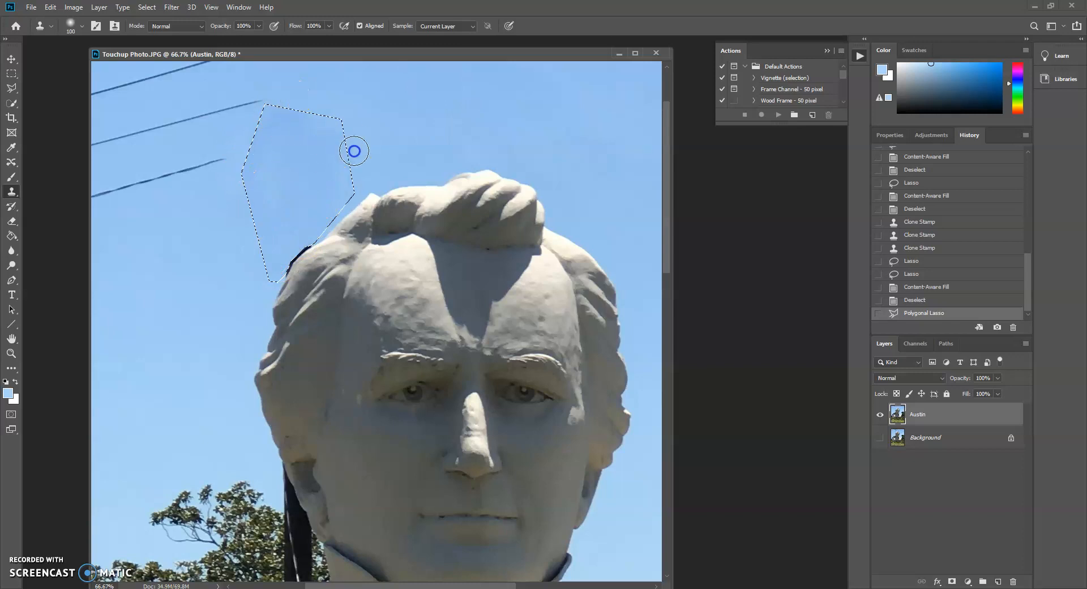
{"action": "left_click", "coordinate": [322, 130]}
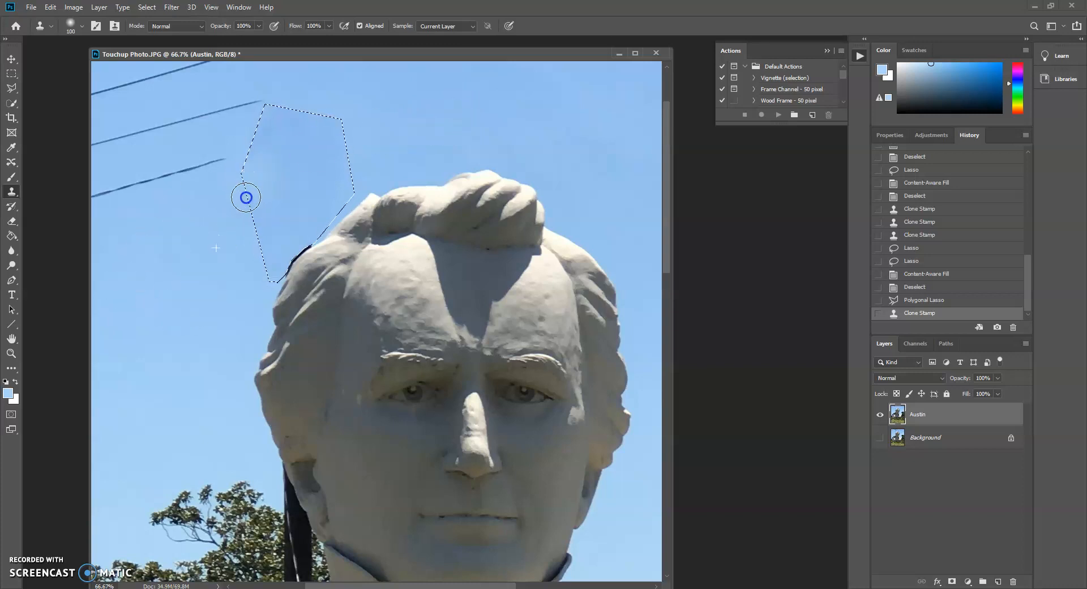
{"action": "left_click", "coordinate": [251, 171]}
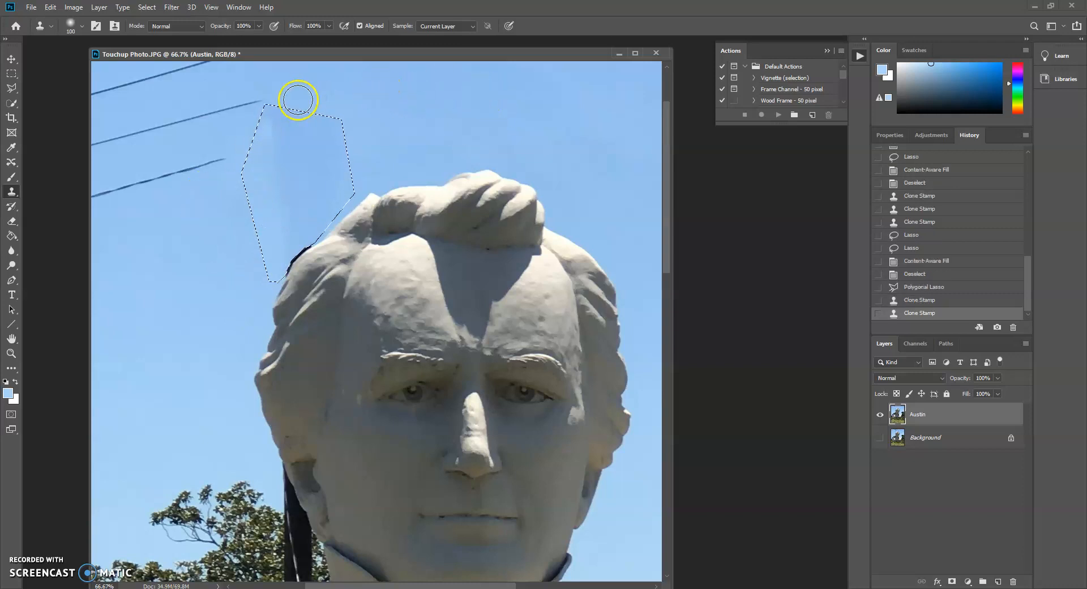
{"action": "left_click", "coordinate": [330, 171]}
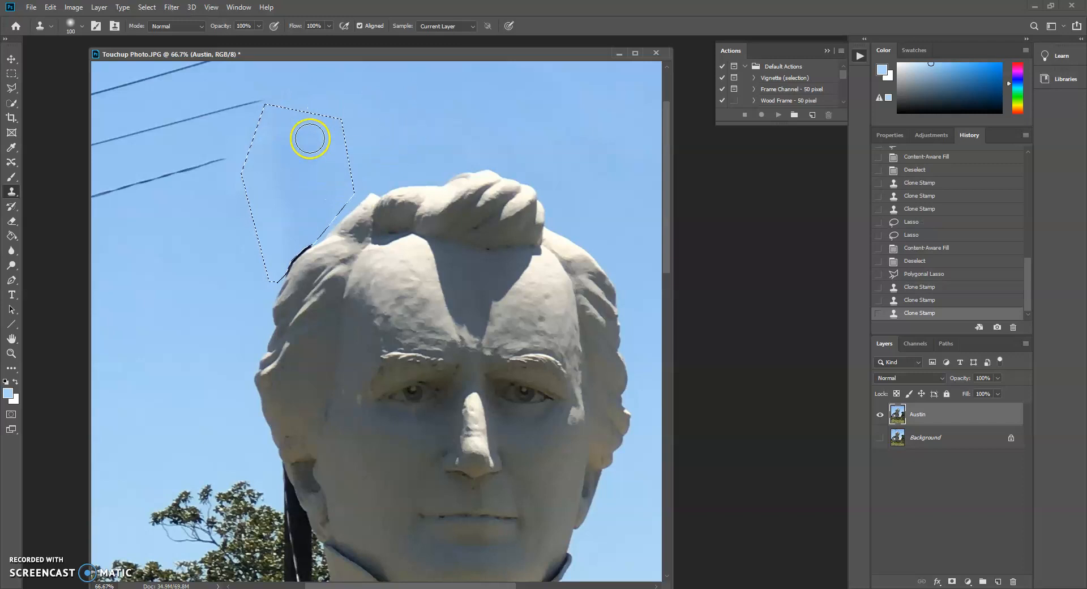
{"action": "left_click", "coordinate": [300, 146]}
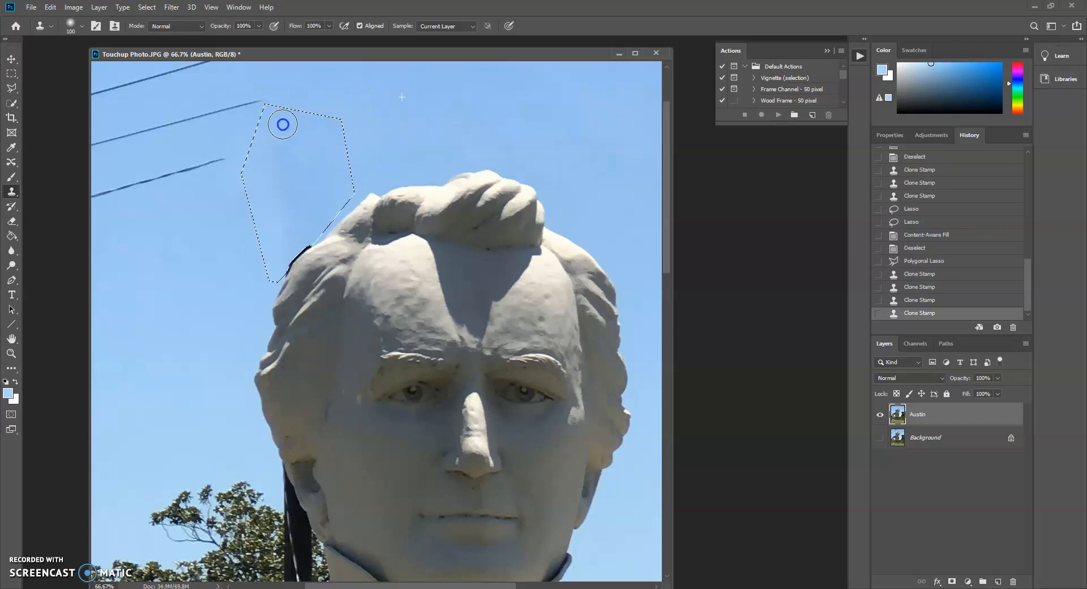
{"action": "left_click", "coordinate": [296, 161]}
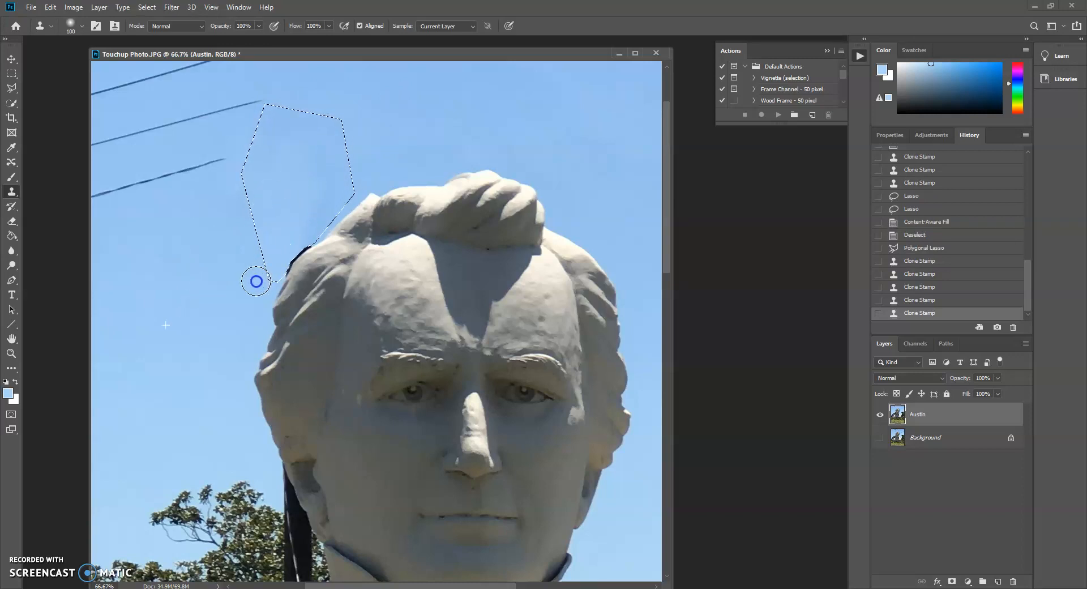
{"action": "left_click", "coordinate": [262, 159]}
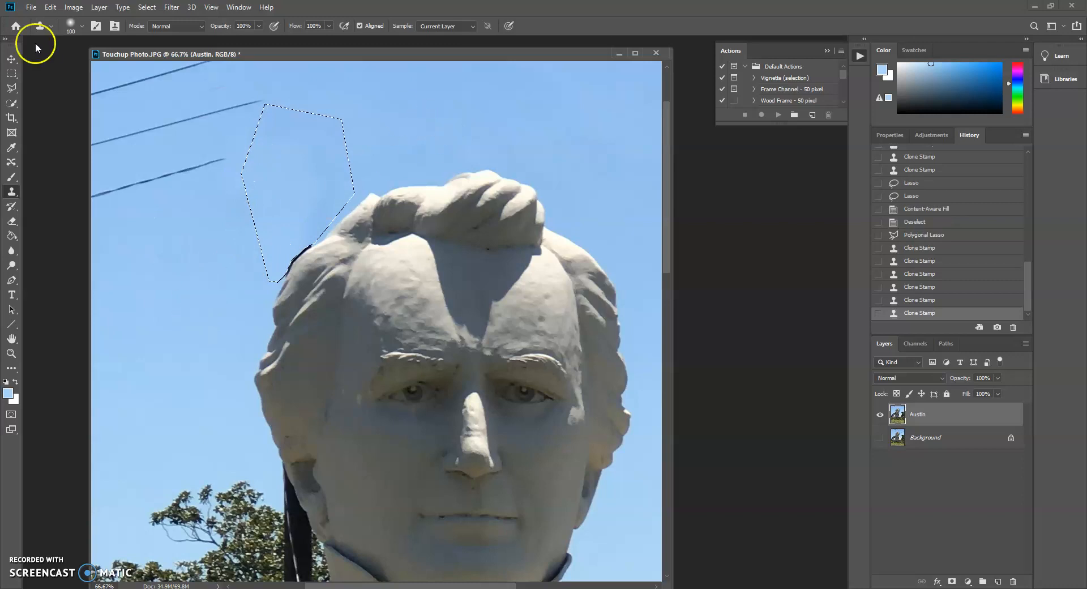
{"action": "left_click", "coordinate": [11, 73]}
{"action": "left_click", "coordinate": [290, 85]}
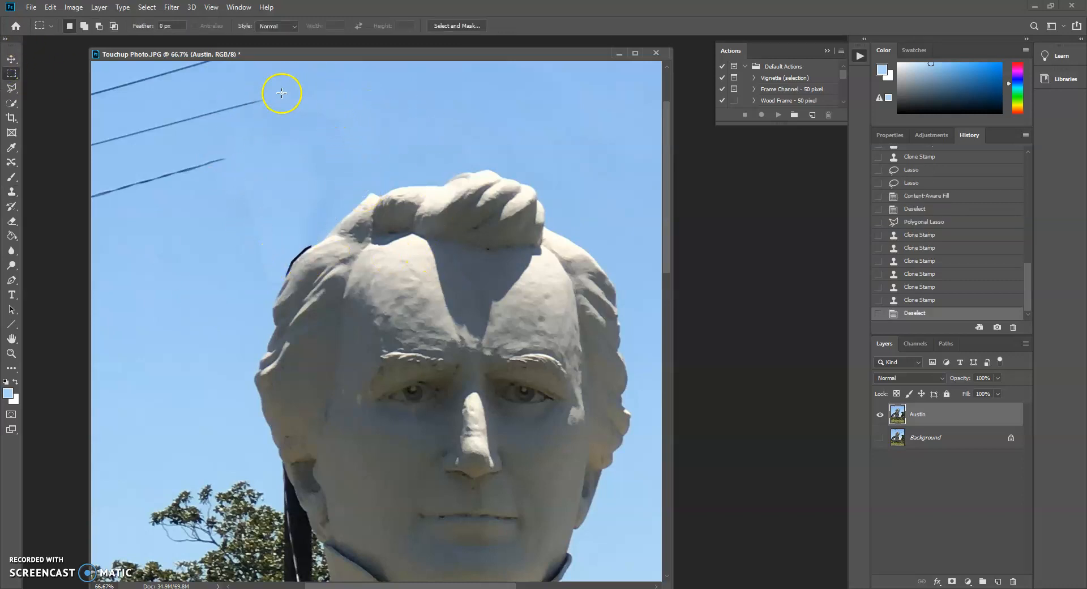
Clone sampled sky over the uneven tones between the power line ends and the statue's hair.
{"action": "scroll", "coordinate": [272, 243], "scroll_direction": "down", "scroll_amount": 1}
{"action": "scroll", "coordinate": [271, 241], "scroll_direction": "up", "scroll_amount": 2}
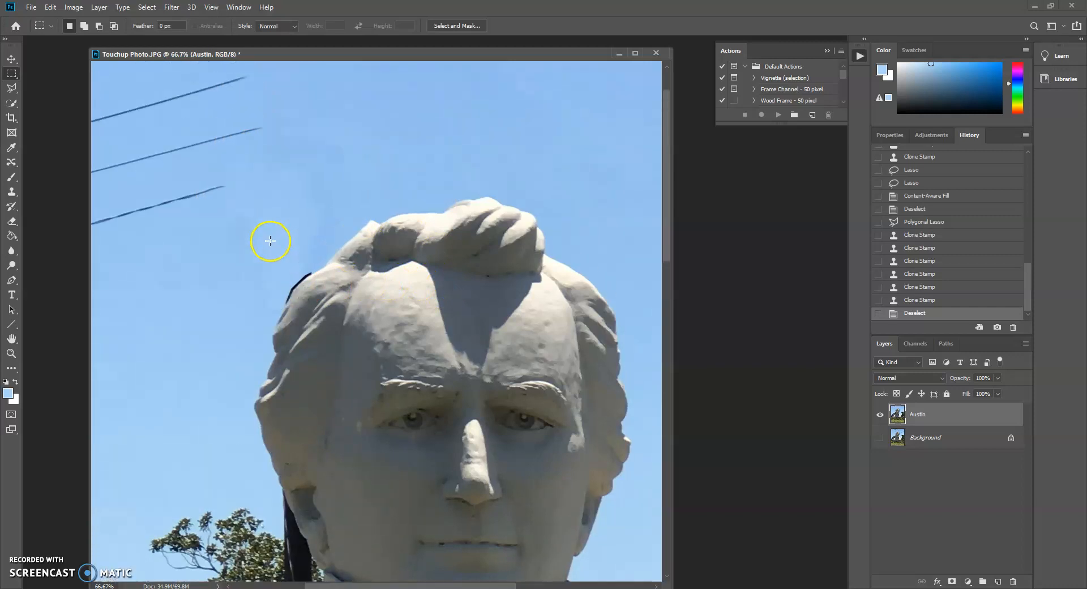
{"action": "scroll", "coordinate": [266, 238], "scroll_direction": "up", "scroll_amount": 2}
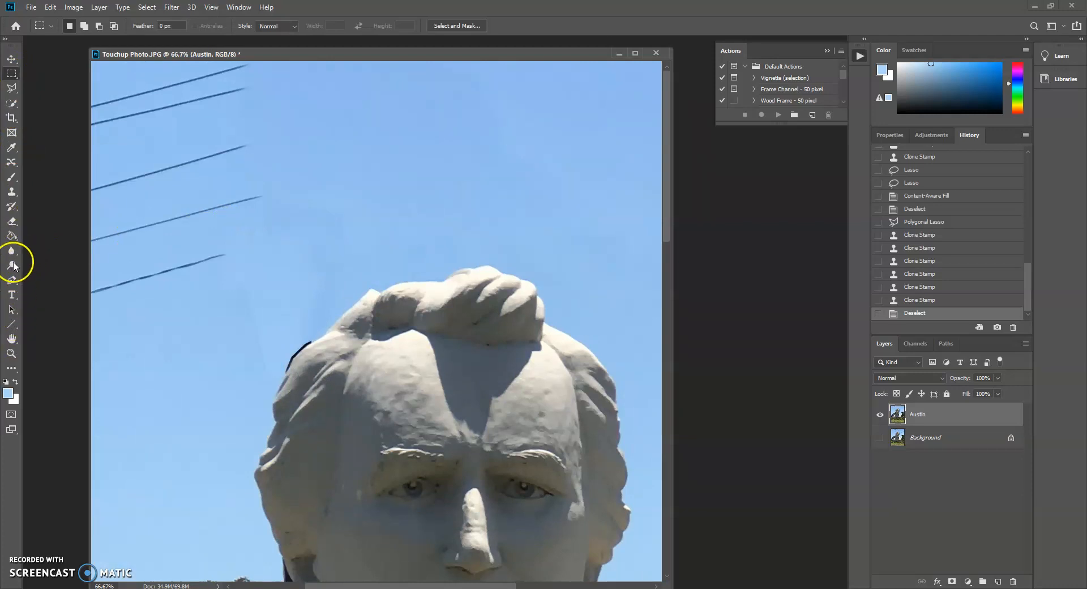
{"action": "left_click", "coordinate": [12, 191]}
{"action": "left_click", "coordinate": [49, 194]}
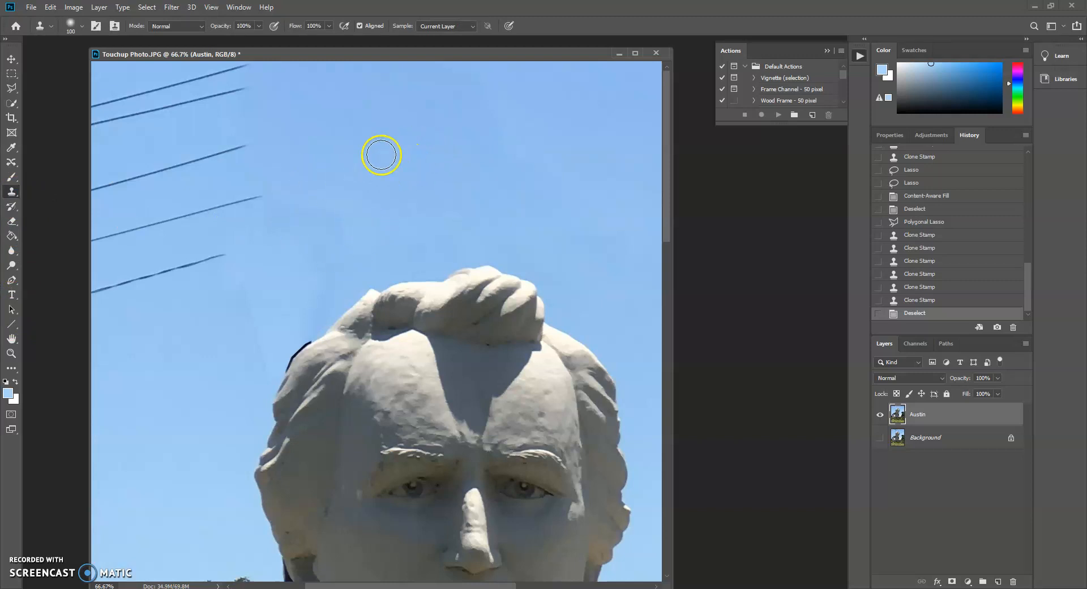
{"action": "left_click", "coordinate": [403, 155], "text": "alt"}
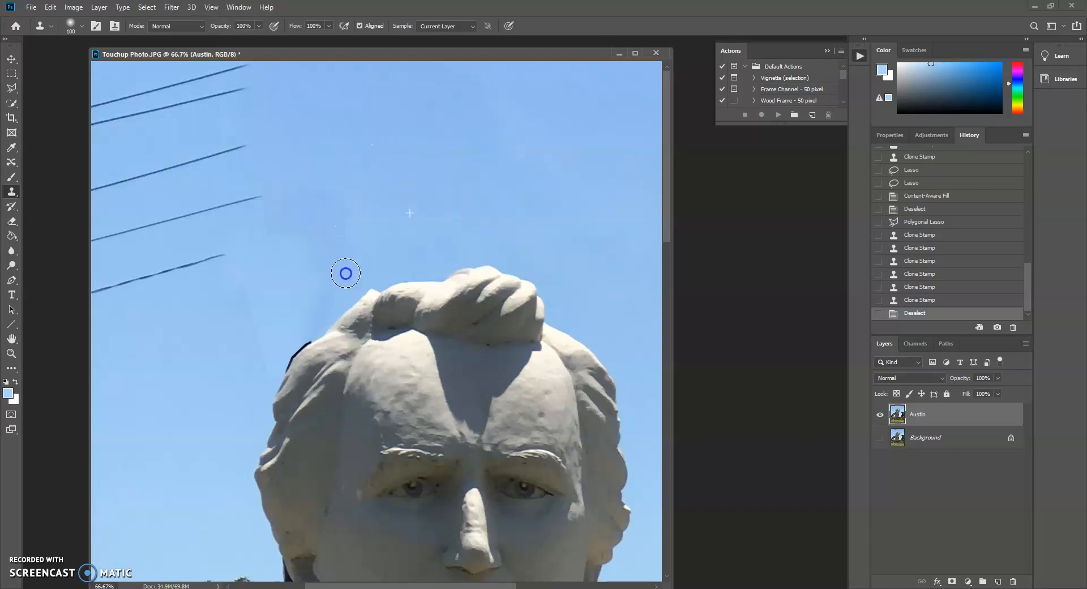
{"action": "left_click", "coordinate": [155, 360]}
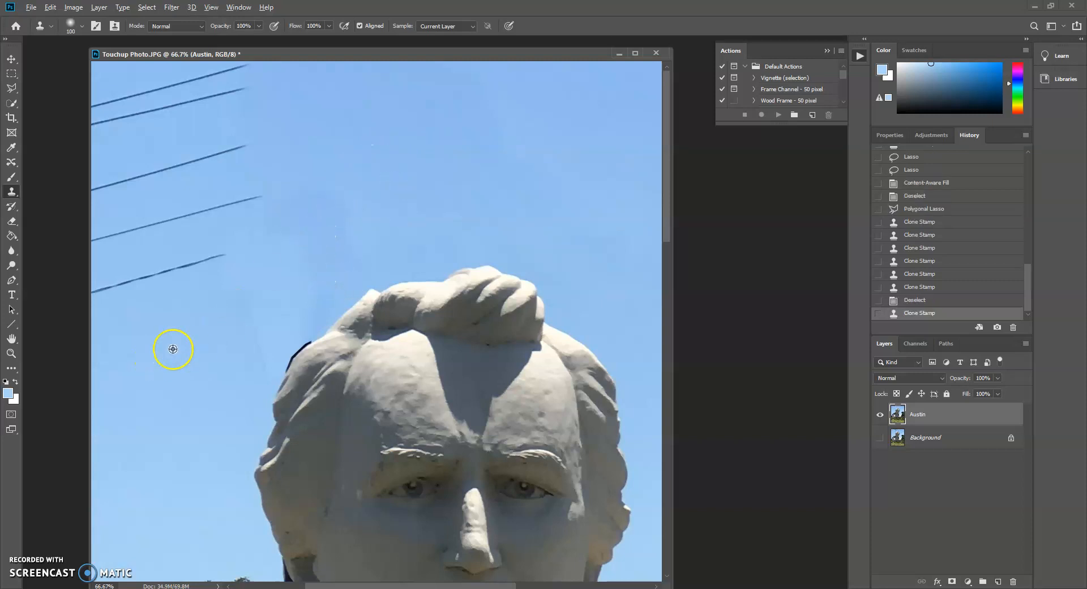
{"action": "mouse_move", "coordinate": [239, 292]}
{"action": "left_mouse_down"}
{"action": "mouse_move", "coordinate": [255, 389]}
{"action": "mouse_move", "coordinate": [264, 374]}
{"action": "mouse_move", "coordinate": [218, 347]}
{"action": "mouse_move", "coordinate": [255, 273]}
{"action": "left_mouse_up"}
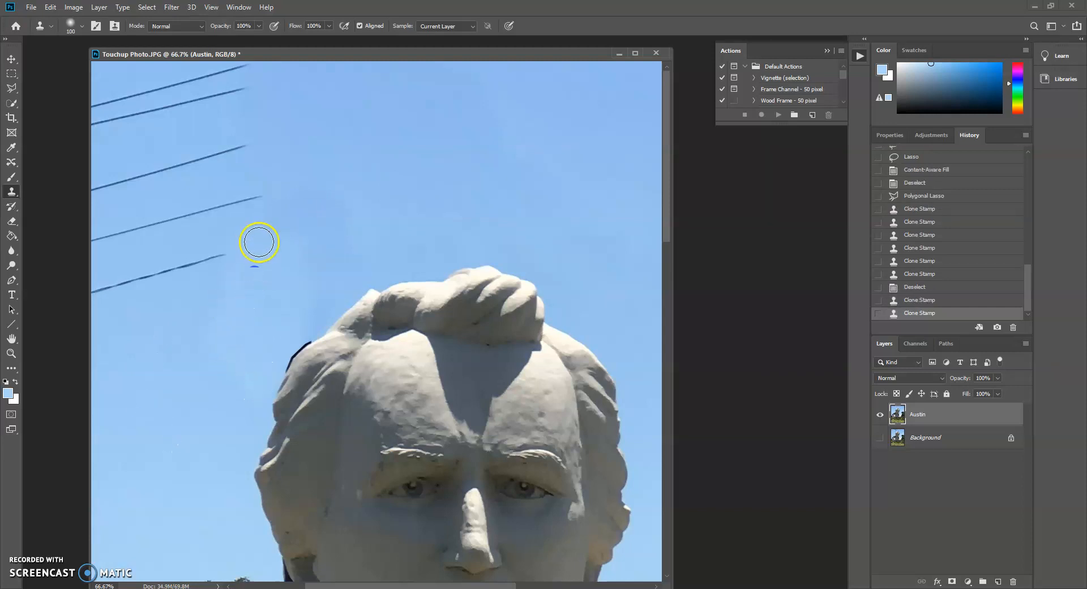
{"action": "left_click", "coordinate": [159, 383], "text": "alt"}
{"action": "left_click", "coordinate": [217, 344]}
{"action": "mouse_move", "coordinate": [298, 272]}
{"action": "left_mouse_down"}
{"action": "mouse_move", "coordinate": [349, 150]}
{"action": "mouse_move", "coordinate": [285, 204]}
{"action": "left_mouse_up"}
Switch from the Clone Stamp to the freehand Lasso tool for selecting the remaining sky blemishes.
{"action": "scroll", "coordinate": [418, 200], "scroll_direction": "down", "scroll_amount": 4}
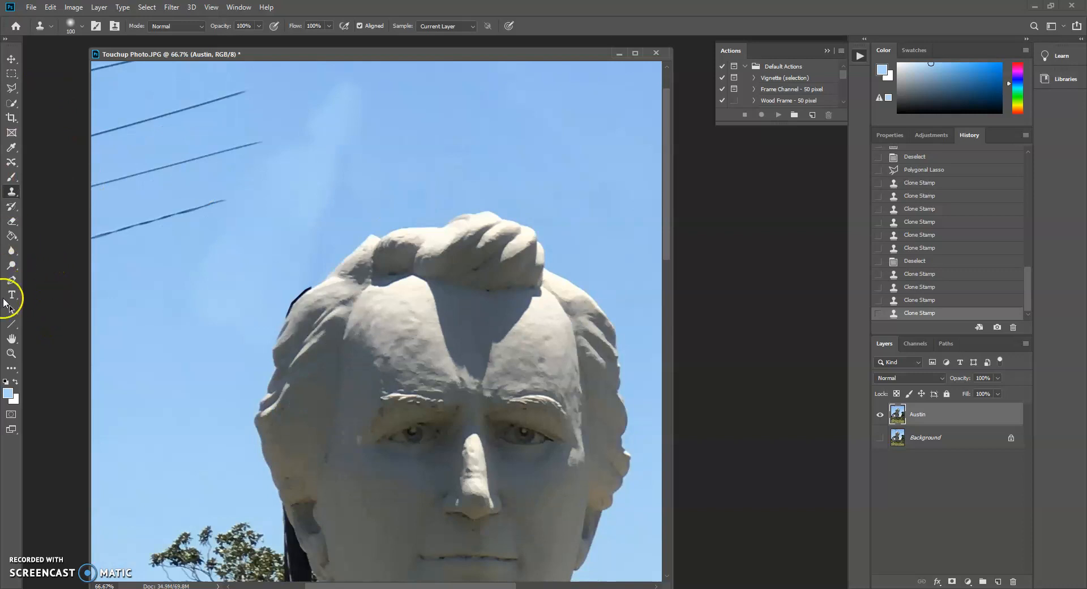
{"action": "left_click", "coordinate": [11, 86]}
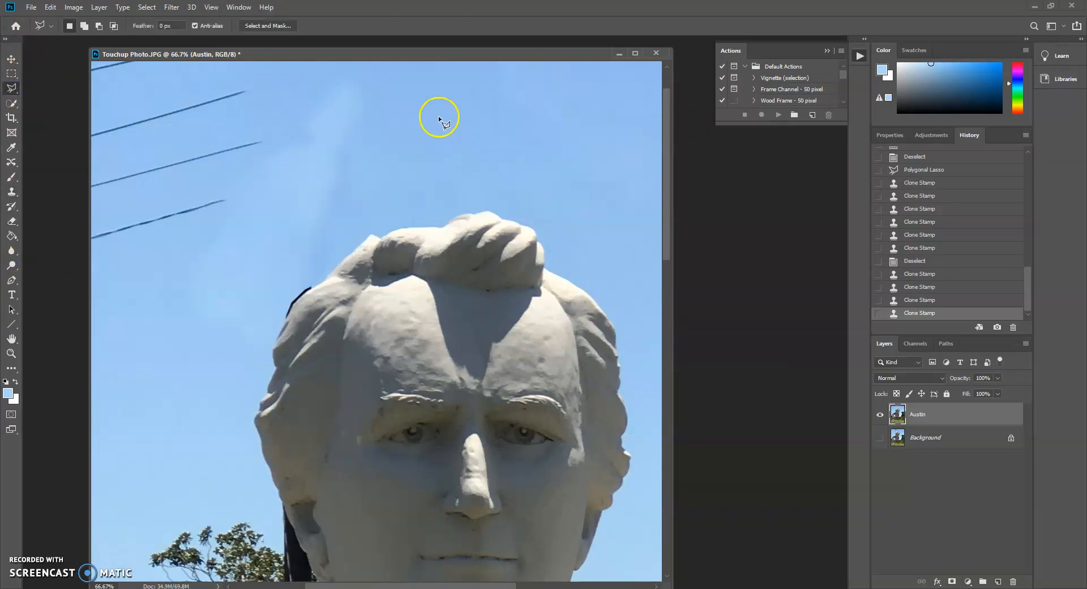
{"action": "scroll", "coordinate": [441, 119], "scroll_direction": "down", "scroll_amount": 3}
{"action": "scroll", "coordinate": [444, 137], "scroll_direction": "up", "scroll_amount": 6}
{"action": "scroll", "coordinate": [443, 137], "scroll_direction": "up", "scroll_amount": 1}
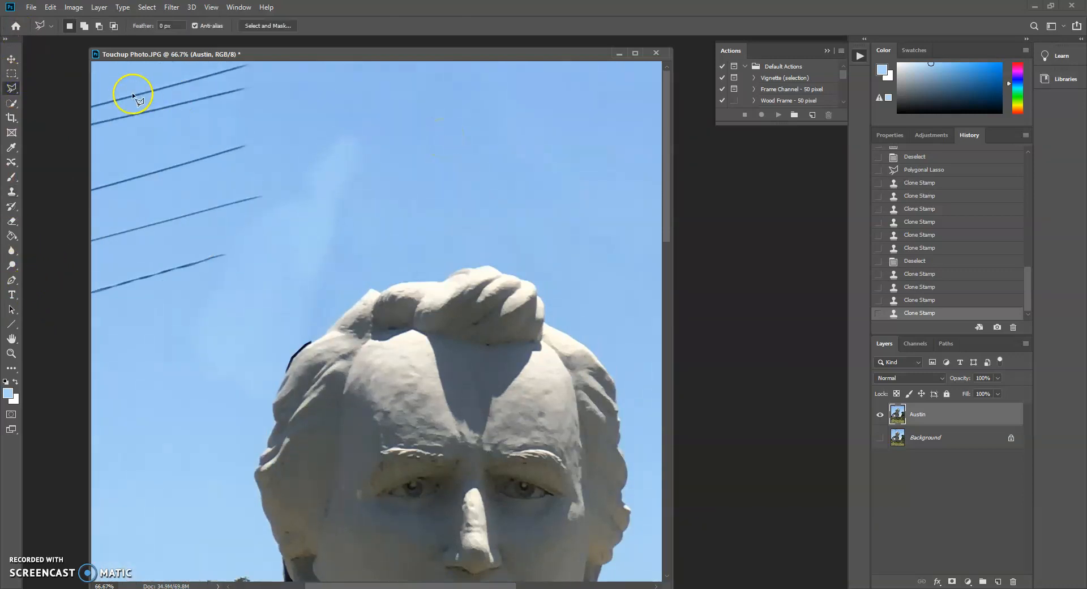
{"action": "right_click", "coordinate": [11, 89]}
{"action": "left_click", "coordinate": [56, 89]}
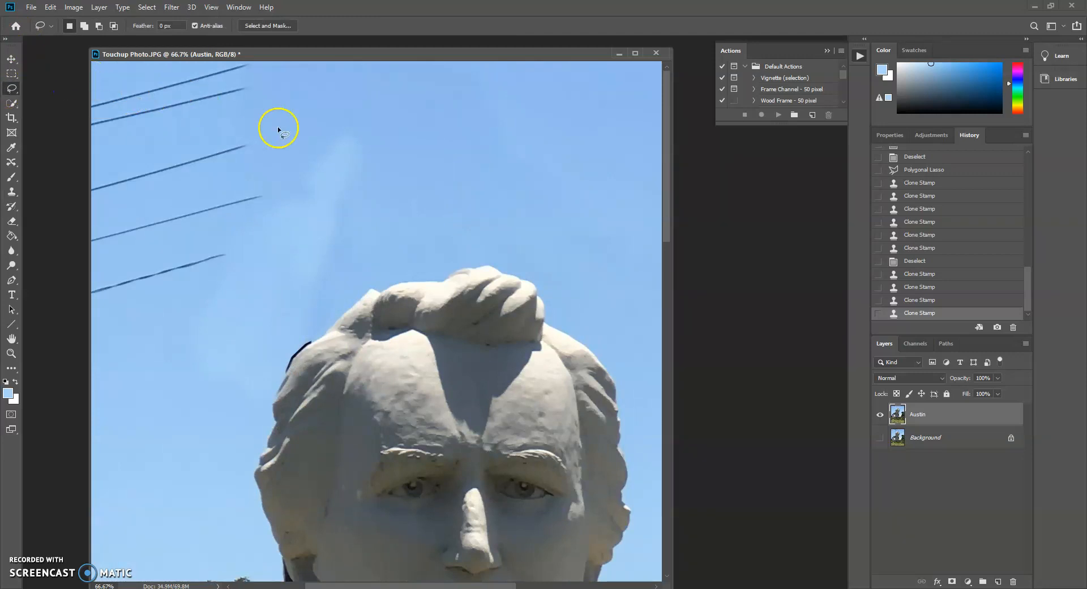
Lasso the pale sky streak above the statue's hair, beside the power line ends, and replace it with Content-Aware Fill on the current layer.
{"action": "left_click", "coordinate": [11, 354]}
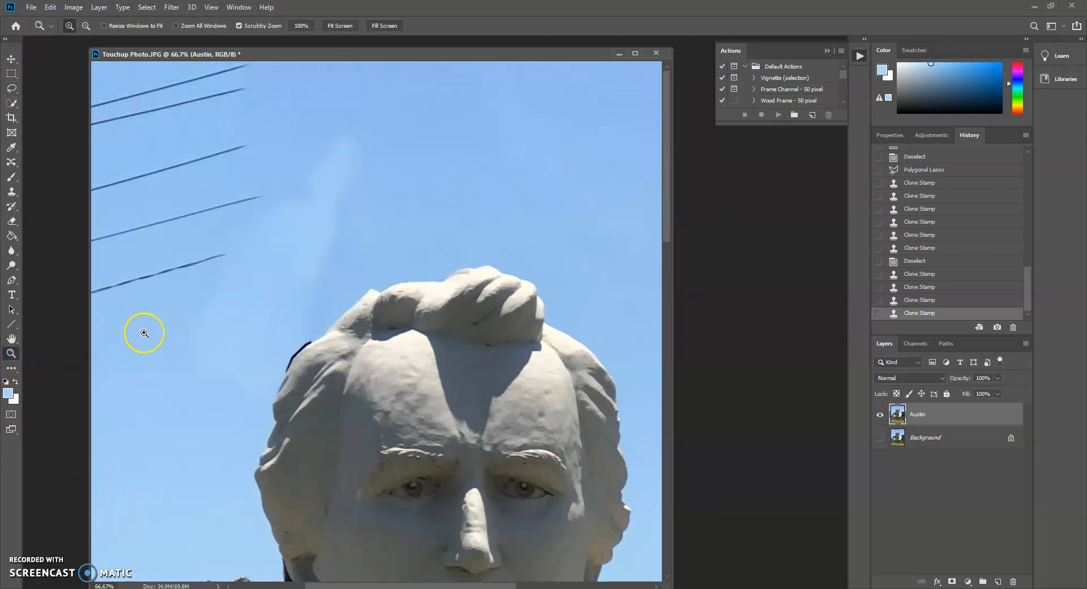
{"action": "left_click", "coordinate": [179, 326], "text": "alt"}
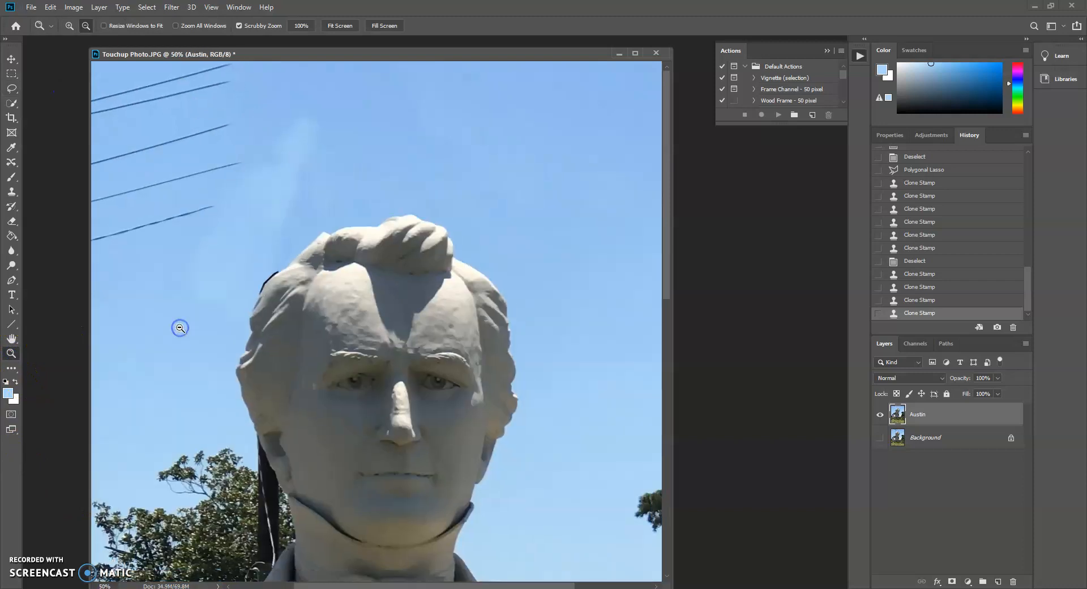
{"action": "left_click", "coordinate": [196, 270], "text": "alt"}
{"action": "left_click_drag", "start_coordinate": [341, 224], "coordinate": [333, 142]}
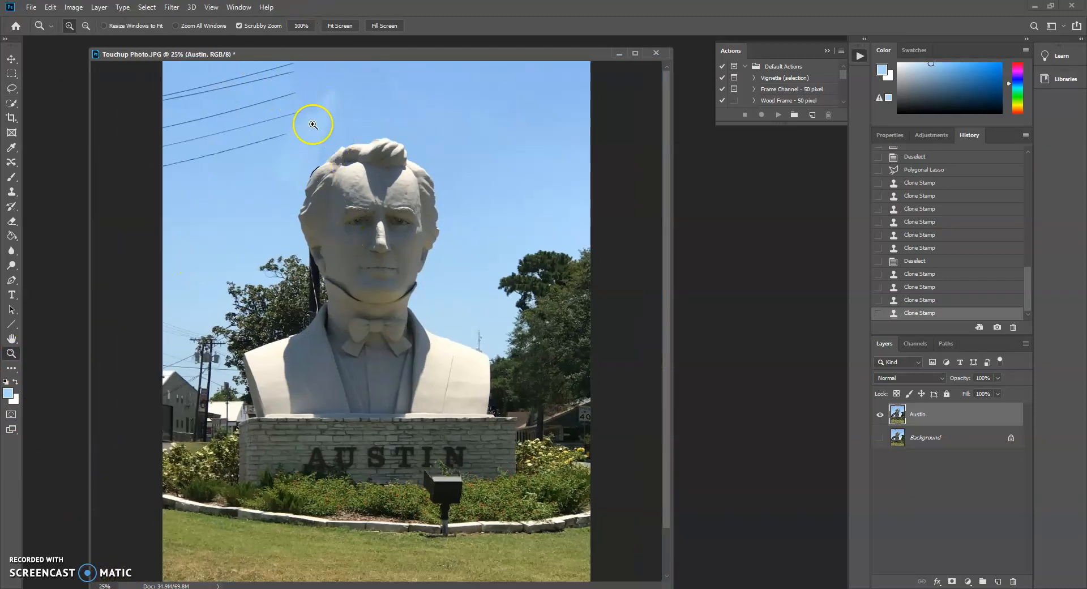
{"action": "left_click", "coordinate": [11, 89]}
{"action": "mouse_move", "coordinate": [398, 69]}
{"action": "left_mouse_down"}
{"action": "mouse_move", "coordinate": [341, 97]}
{"action": "mouse_move", "coordinate": [341, 107]}
{"action": "left_mouse_up"}
{"action": "left_click", "coordinate": [51, 7]}
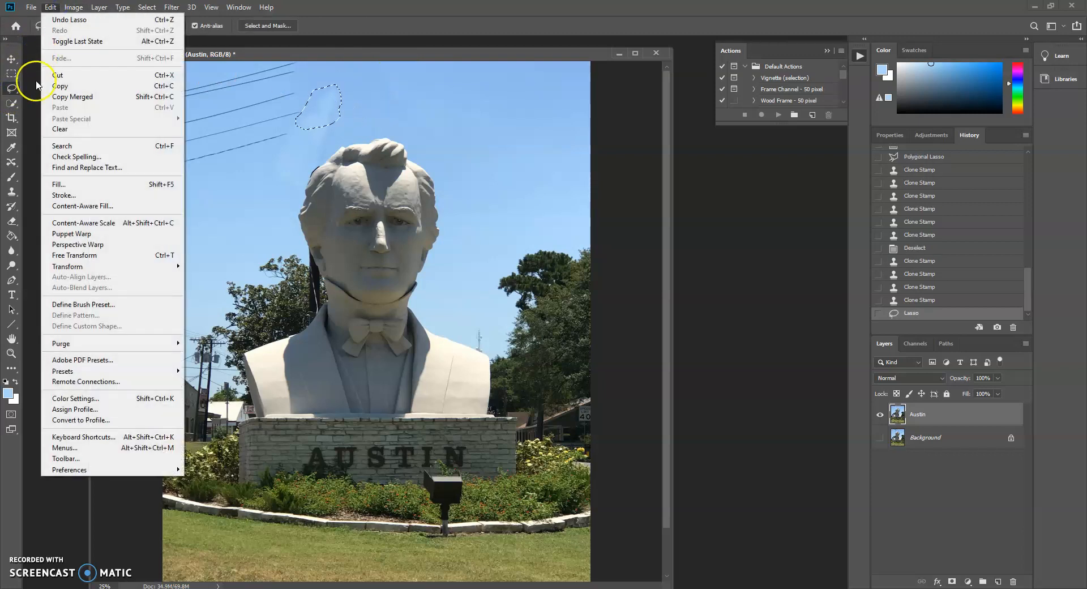
{"action": "left_click", "coordinate": [65, 208]}
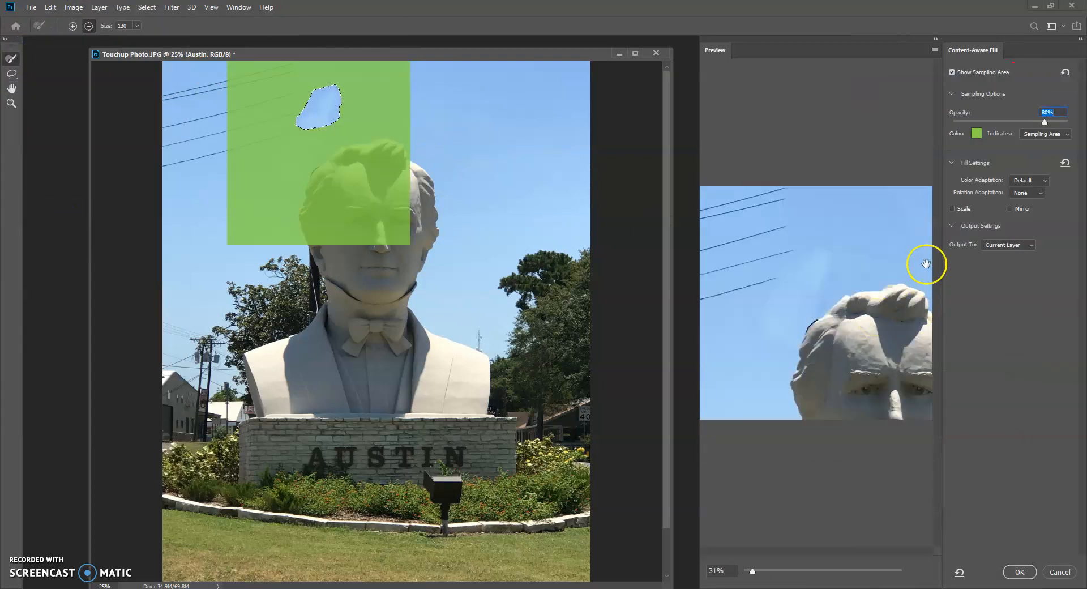
{"action": "left_click", "coordinate": [1017, 572]}
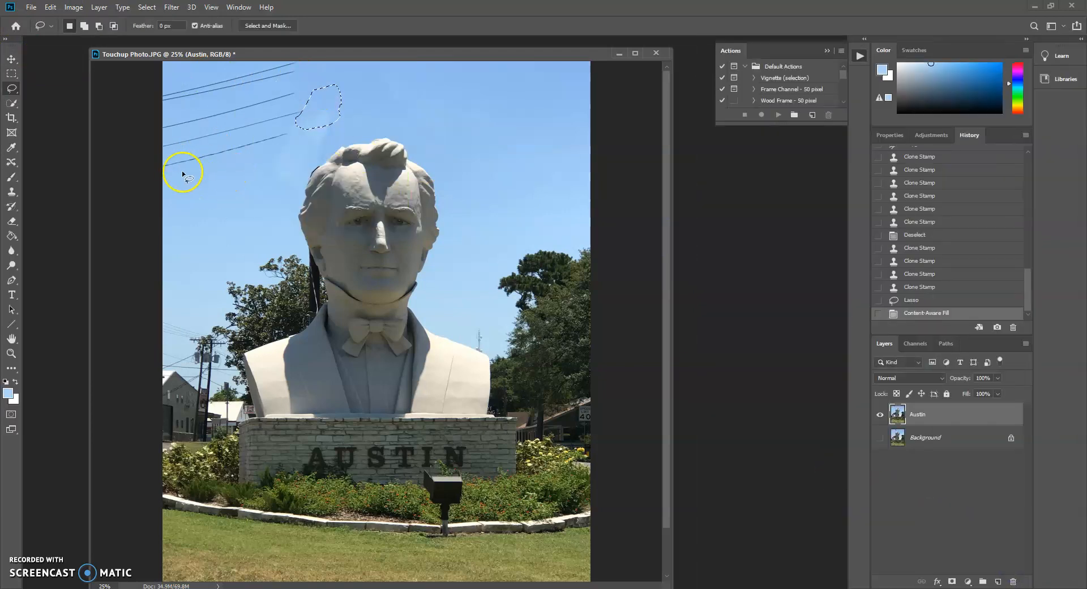
Lasso the uneven sky patch between the lowest power line and the statue's hair, apply Content-Aware Fill, and deselect.
{"action": "left_click", "coordinate": [251, 147]}
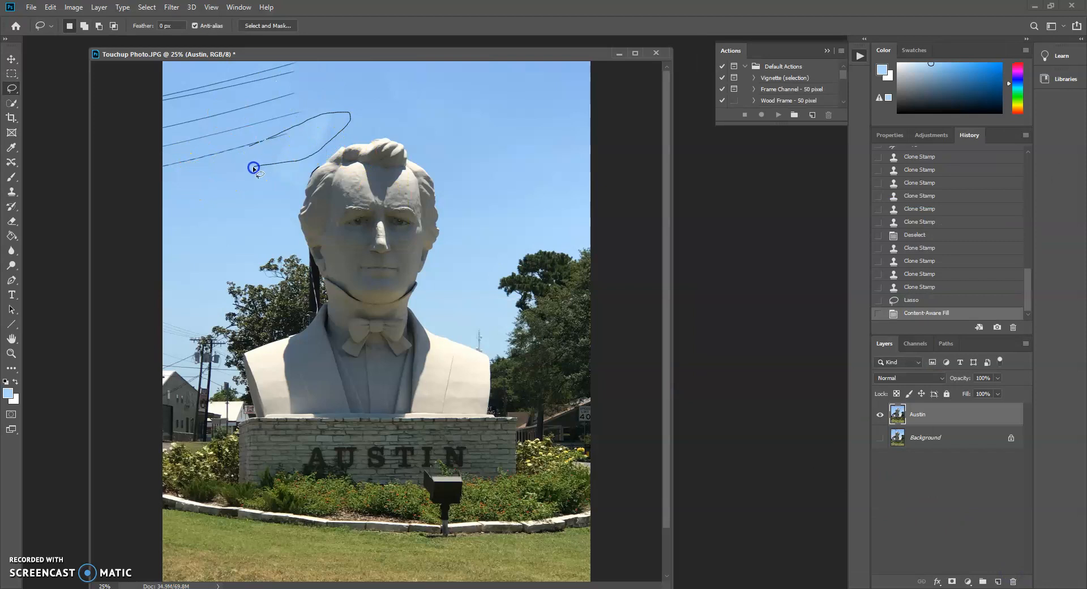
{"action": "left_click_drag", "start_coordinate": [254, 150], "coordinate": [254, 148]}
{"action": "left_click", "coordinate": [50, 7]}
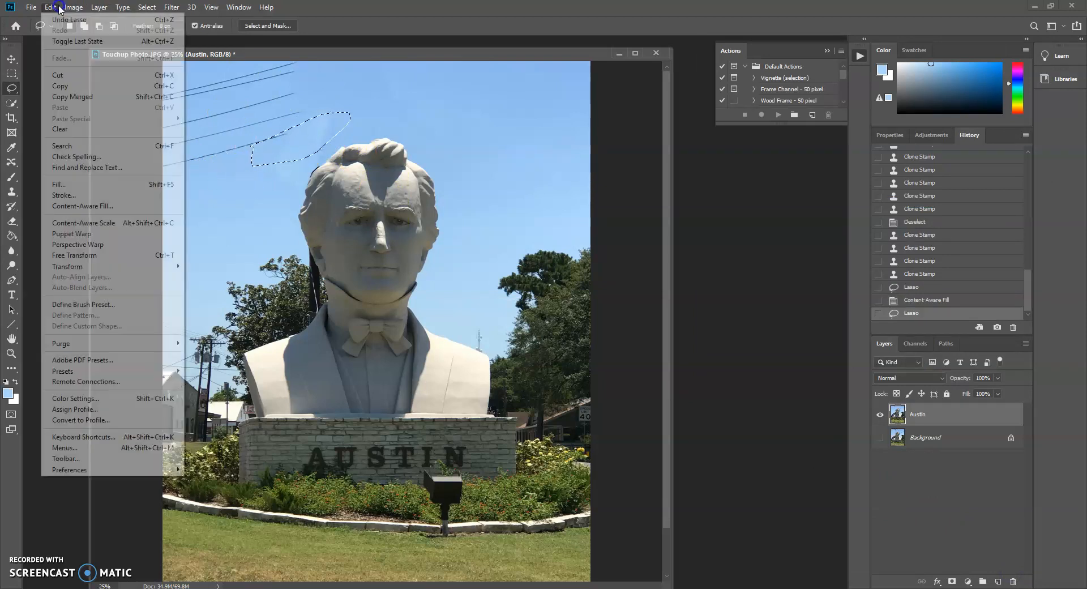
{"action": "left_click", "coordinate": [57, 209]}
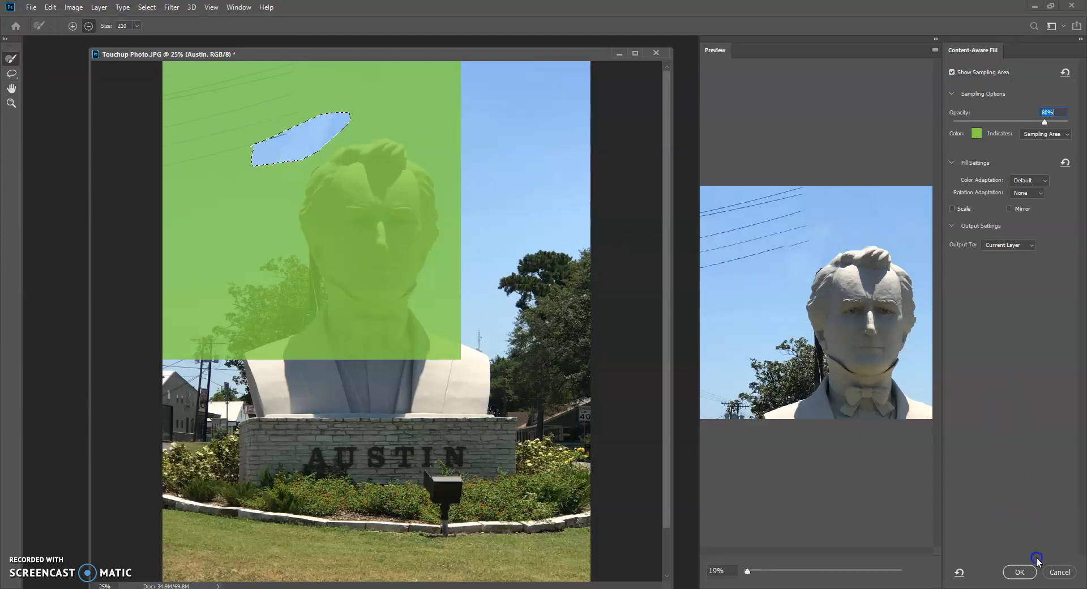
{"action": "left_click", "coordinate": [1022, 572]}
{"action": "left_click", "coordinate": [294, 92]}
Lasso all the remaining power lines with their surrounding sky, remove them with Content-Aware Fill, and deselect.
{"action": "mouse_move", "coordinate": [234, 168]}
{"action": "left_mouse_down"}
{"action": "mouse_move", "coordinate": [320, 141]}
{"action": "mouse_move", "coordinate": [333, 90]}
{"action": "left_mouse_up"}
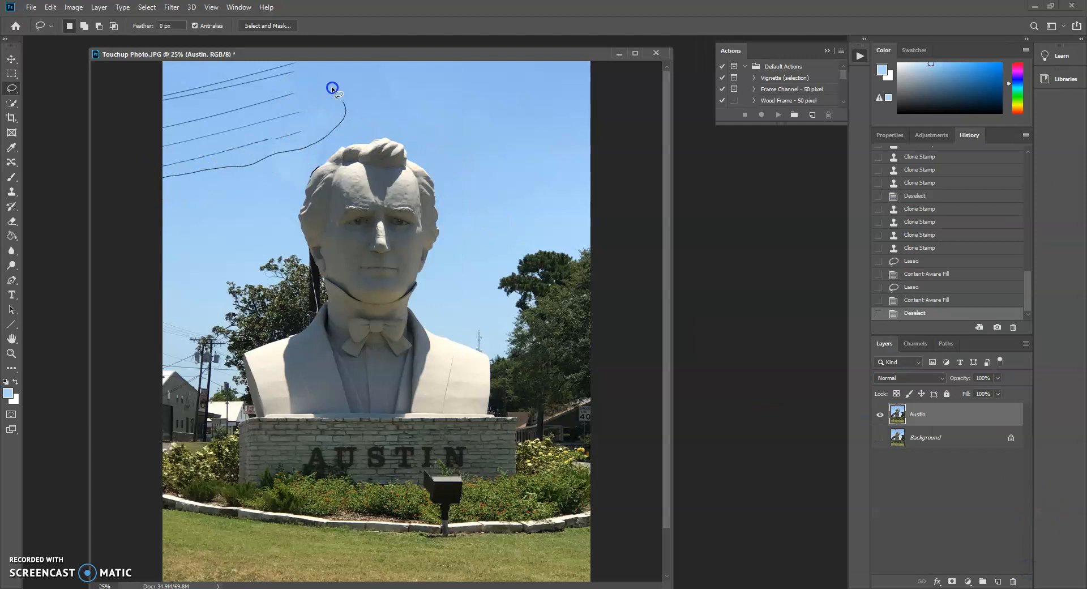
{"action": "left_click_drag", "start_coordinate": [145, 189], "coordinate": [141, 187]}
{"action": "left_click", "coordinate": [50, 6]}
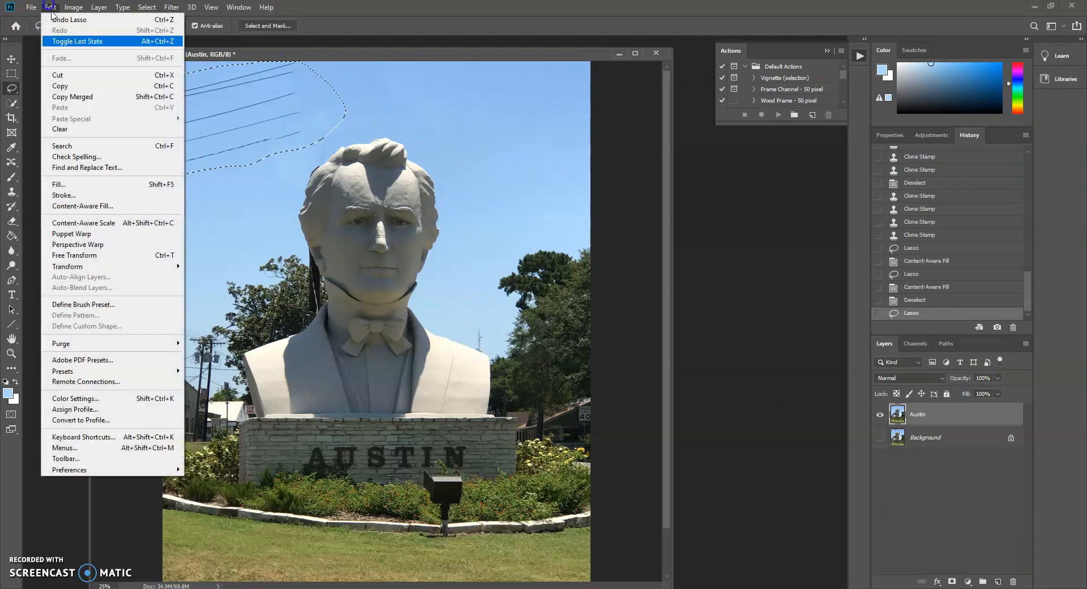
{"action": "left_click", "coordinate": [78, 207]}
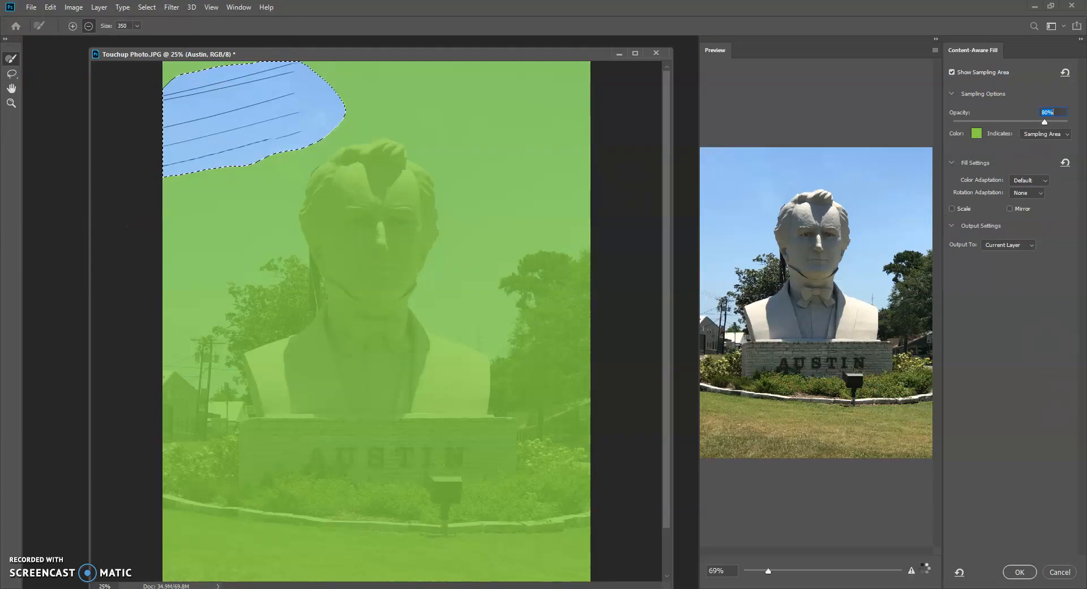
{"action": "left_click", "coordinate": [1025, 575]}
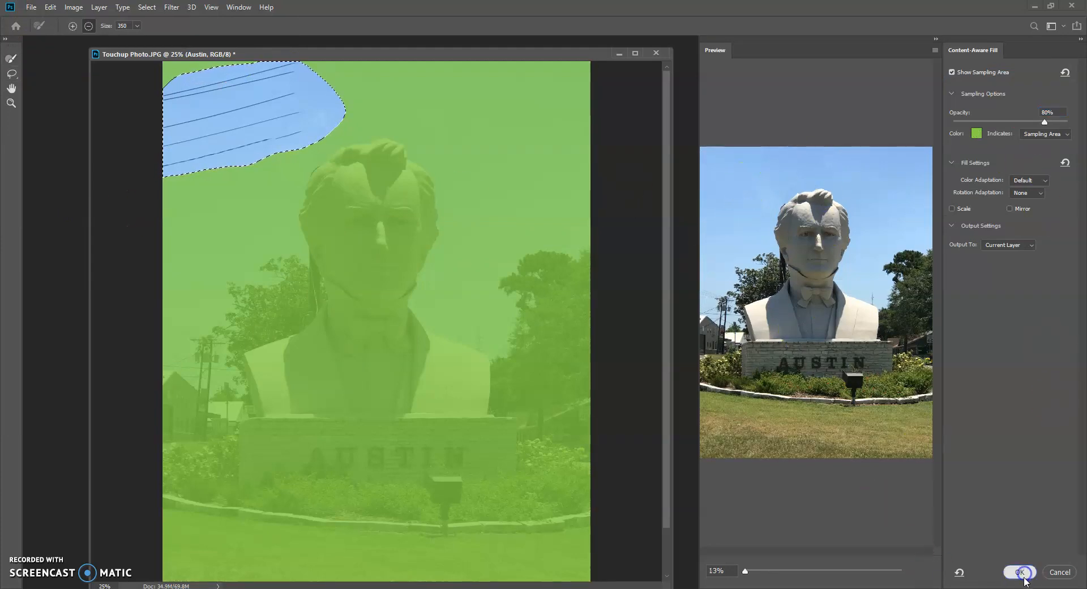
{"action": "left_click", "coordinate": [261, 120]}
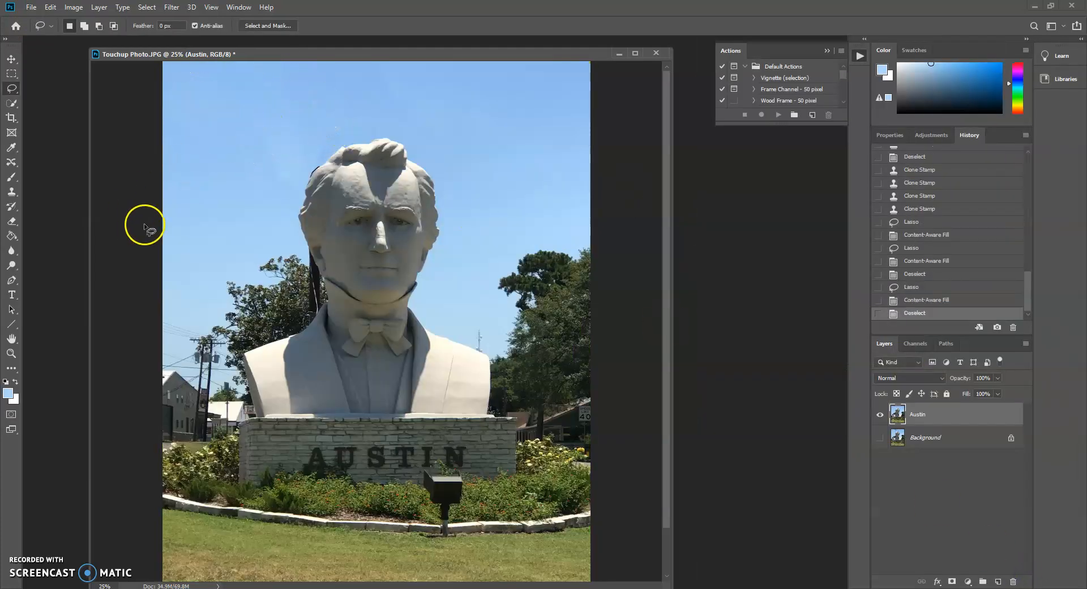
Lasso the blotchy sky beside the top of the statue's hair, smooth it with Content-Aware Fill, and deselect.
{"action": "mouse_move", "coordinate": [209, 150]}
{"action": "left_mouse_down"}
{"action": "mouse_move", "coordinate": [243, 111]}
{"action": "mouse_move", "coordinate": [339, 116]}
{"action": "left_mouse_up"}
{"action": "left_click", "coordinate": [260, 155]}
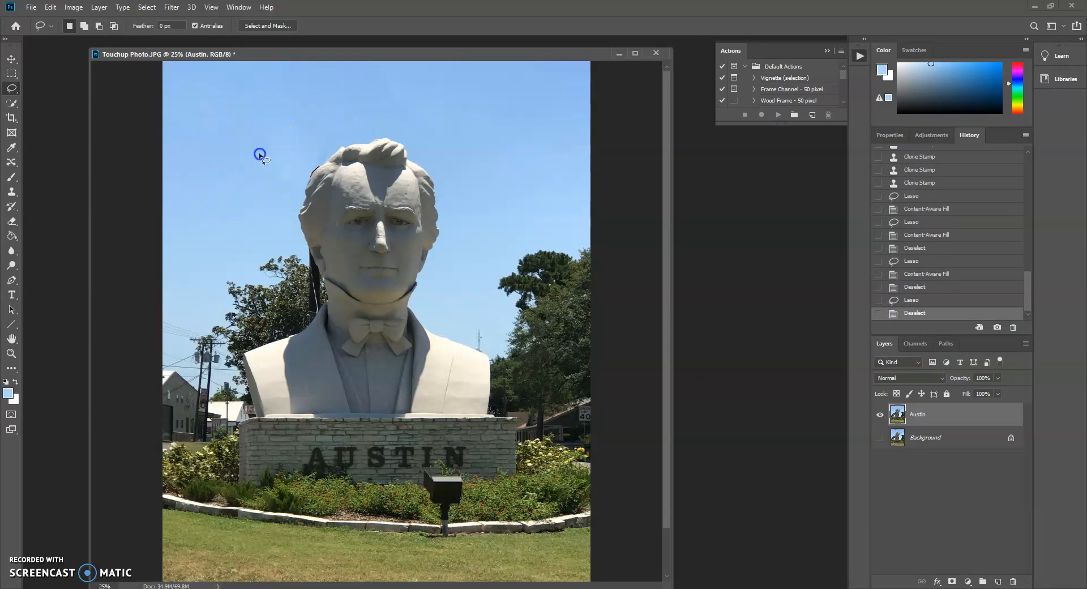
{"action": "left_click_drag", "start_coordinate": [259, 154], "coordinate": [259, 154]}
{"action": "left_click", "coordinate": [51, 7]}
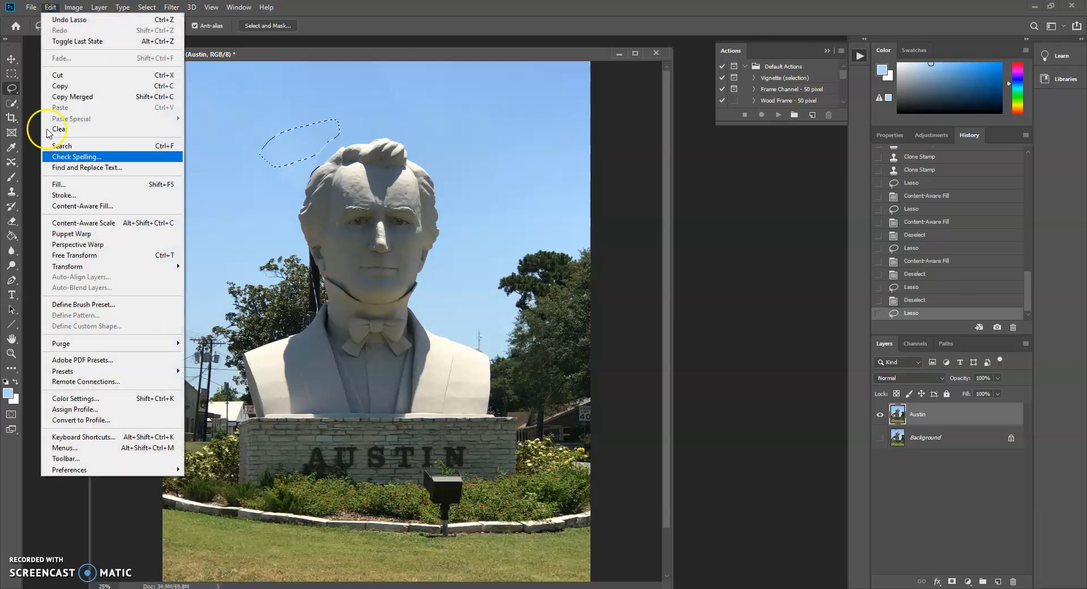
{"action": "mouse_move", "coordinate": [31, 7]}
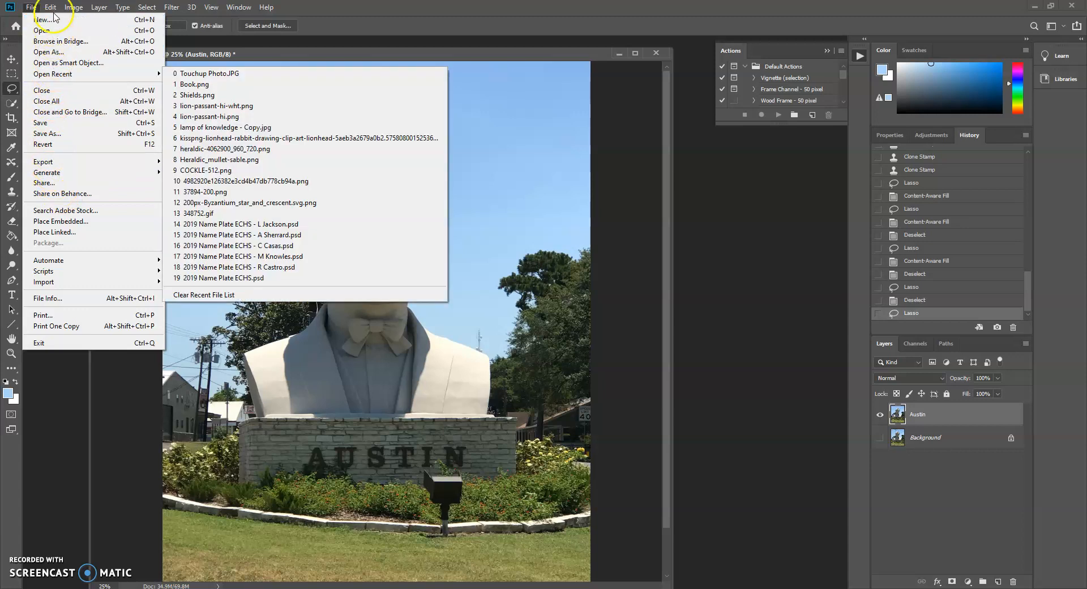
{"action": "left_click", "coordinate": [66, 205]}
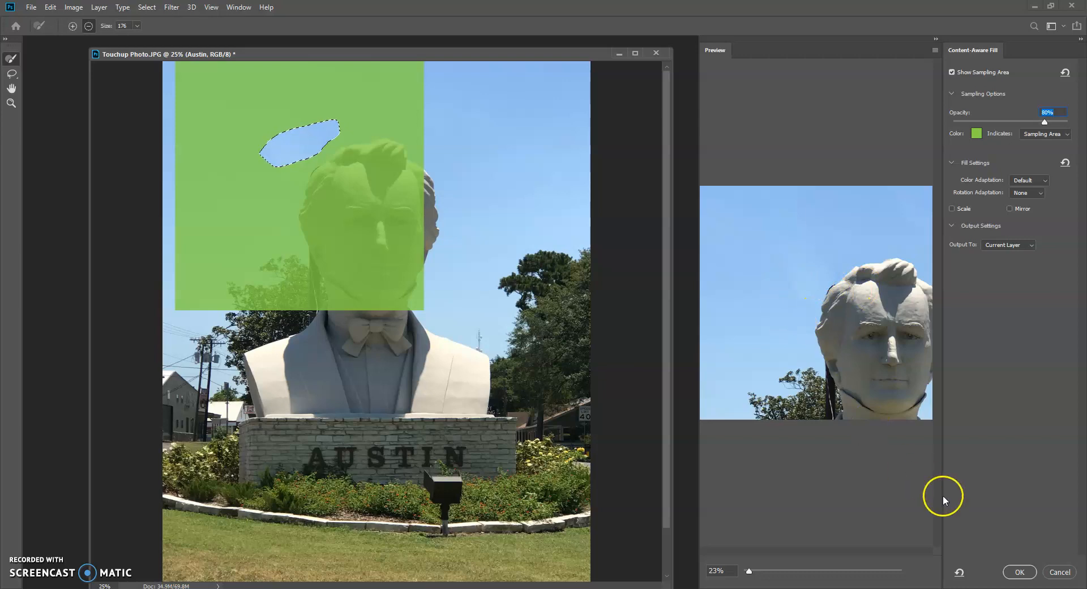
{"action": "left_click", "coordinate": [1020, 572]}
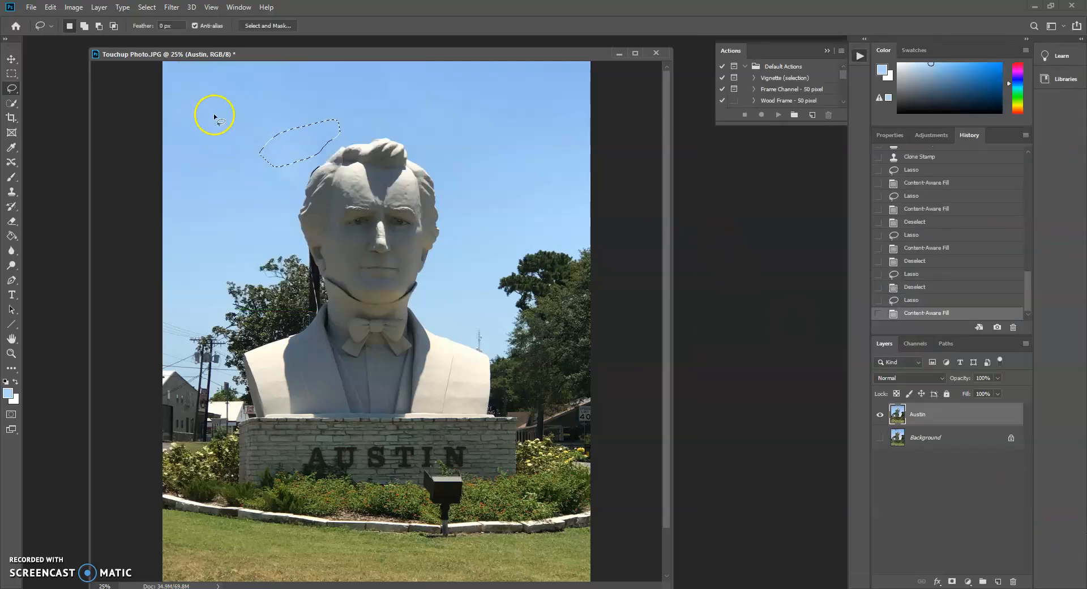
{"action": "left_click", "coordinate": [11, 73]}
{"action": "left_click", "coordinate": [210, 98]}
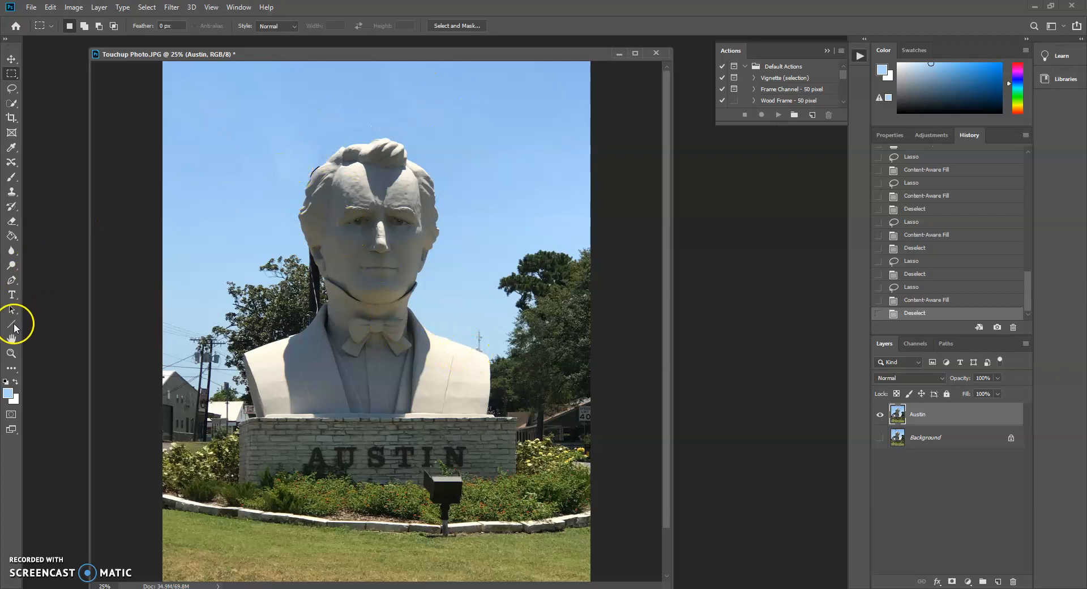
Set up the Clone Stamp with a 10 px brush for the dark pole sliver along the statue's hair.
{"action": "left_click", "coordinate": [11, 353]}
{"action": "left_click_drag", "start_coordinate": [272, 155], "coordinate": [373, 250]}
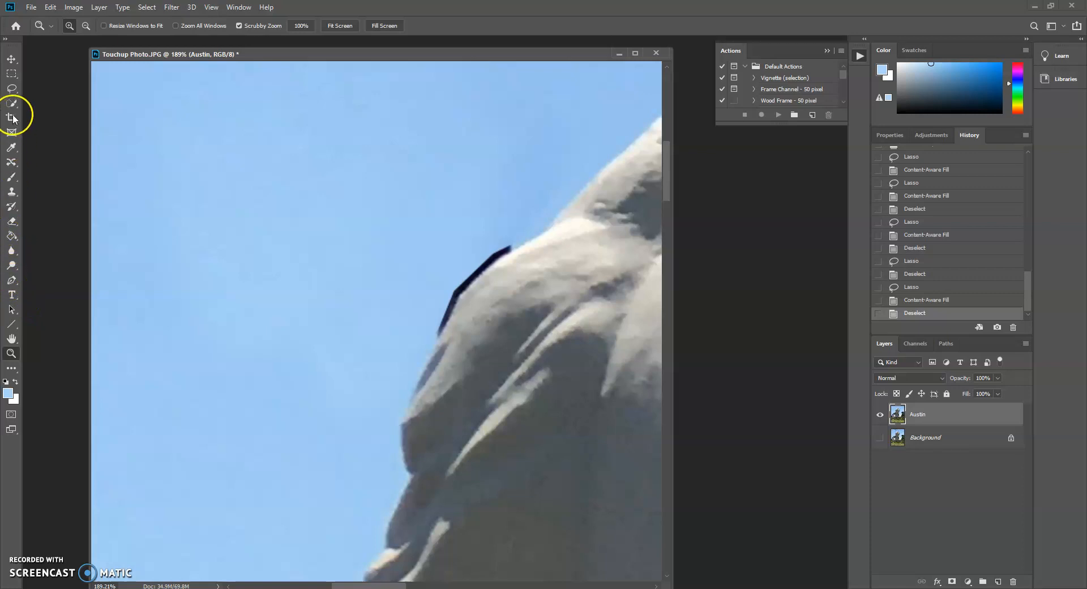
{"action": "left_click", "coordinate": [12, 238]}
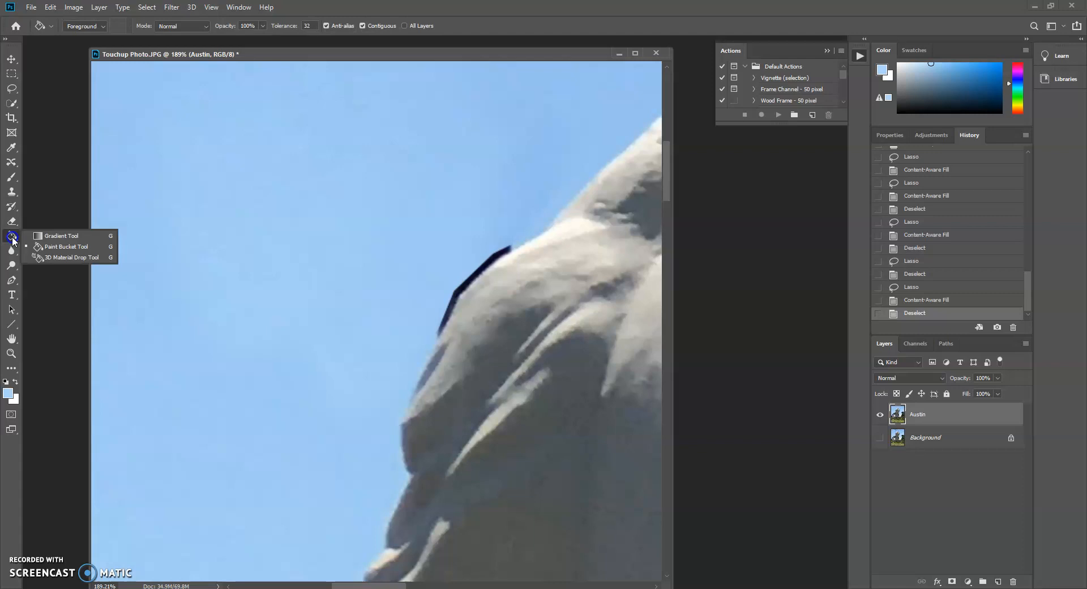
{"action": "left_click", "coordinate": [13, 221]}
{"action": "left_click", "coordinate": [11, 192]}
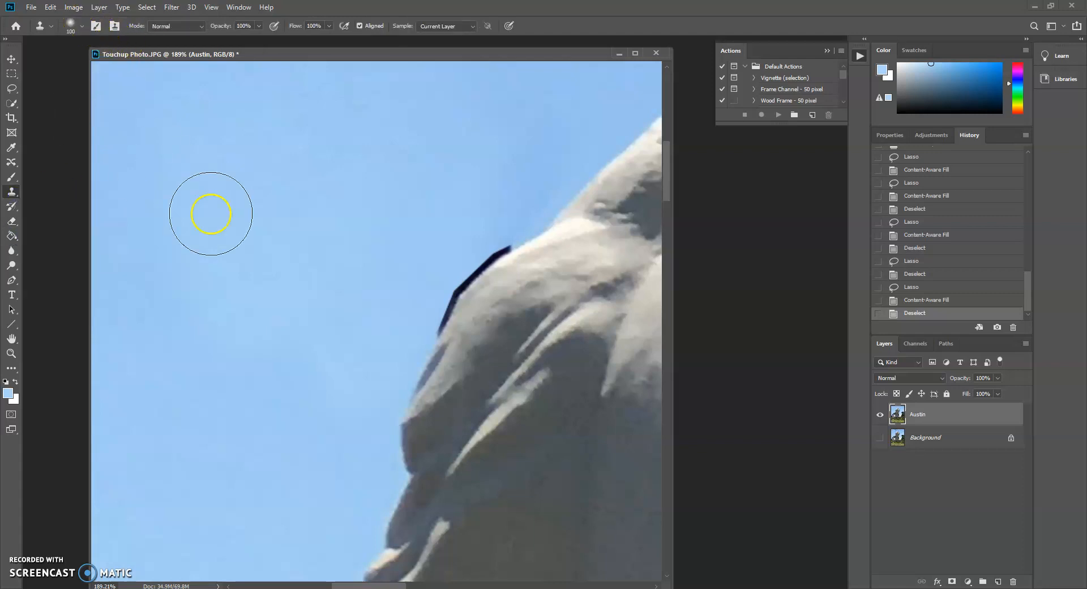
{"action": "left_click", "coordinate": [70, 27]}
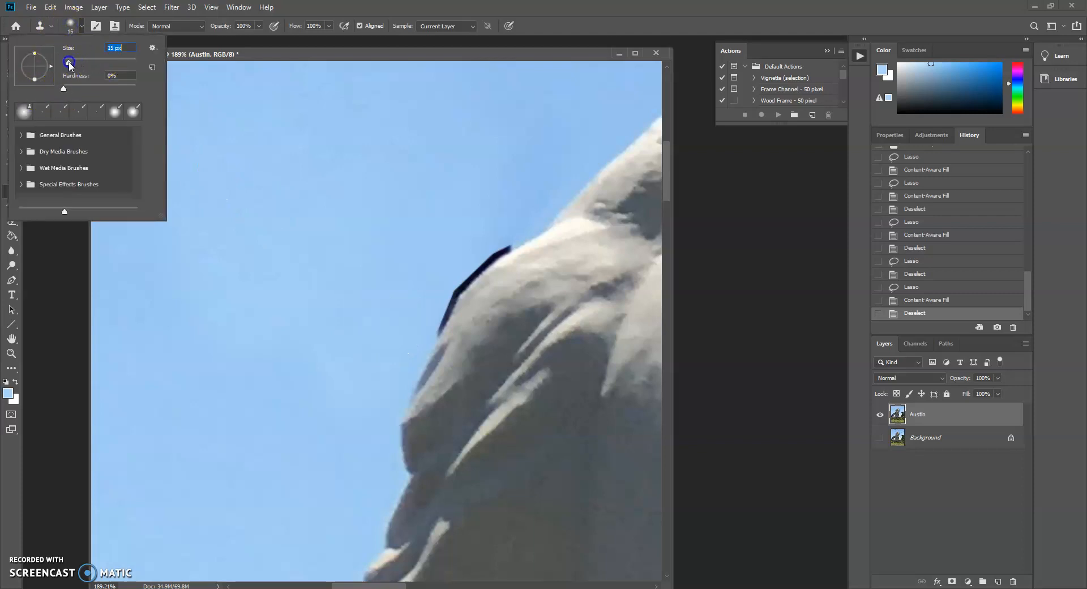
{"action": "left_click_drag", "start_coordinate": [67, 67], "coordinate": [65, 67]}
{"action": "key", "text": "Return"}
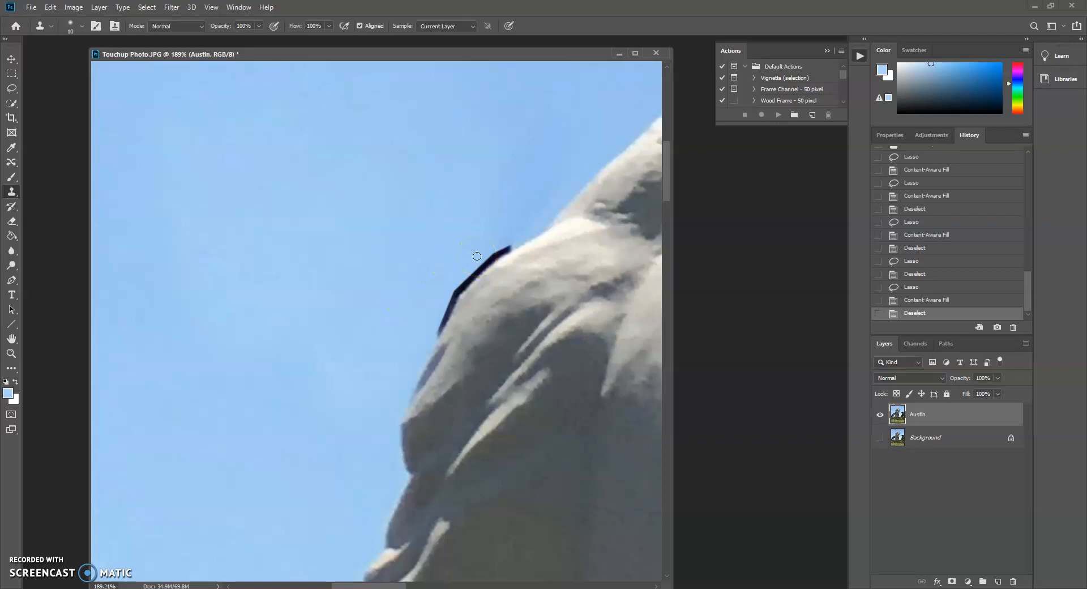
{"action": "left_click", "coordinate": [276, 461], "text": "alt"}
{"action": "right_click", "coordinate": [509, 245]}
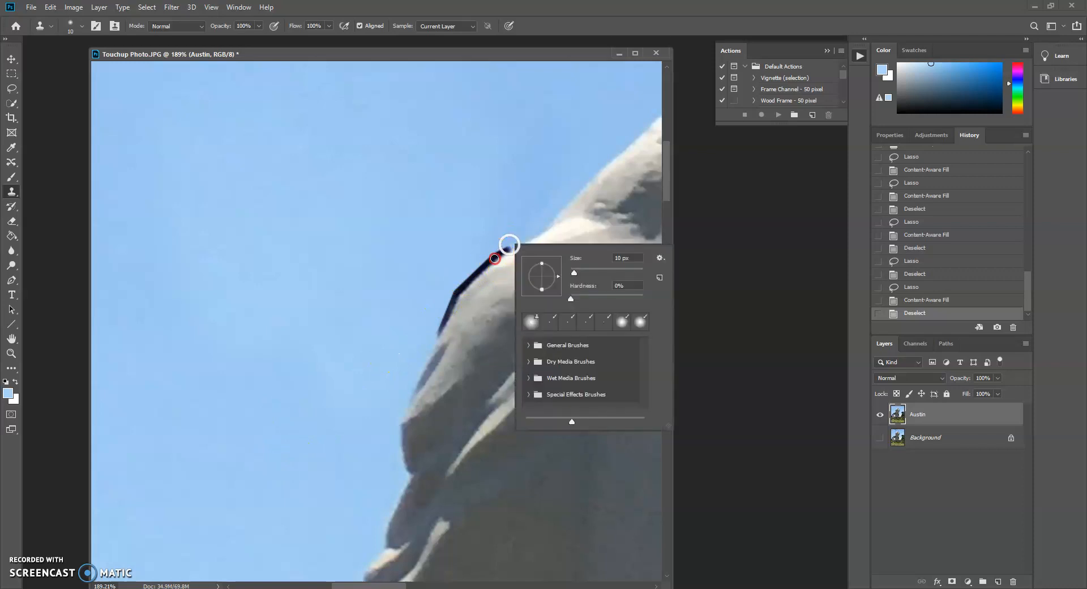
{"action": "right_click", "coordinate": [485, 259]}
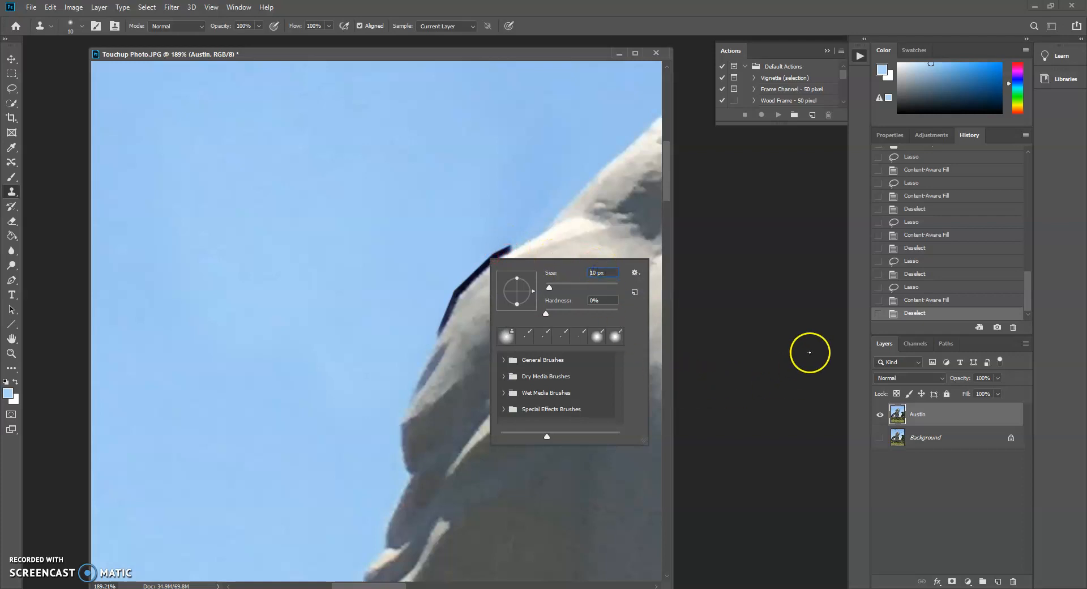
{"action": "left_click", "coordinate": [462, 212]}
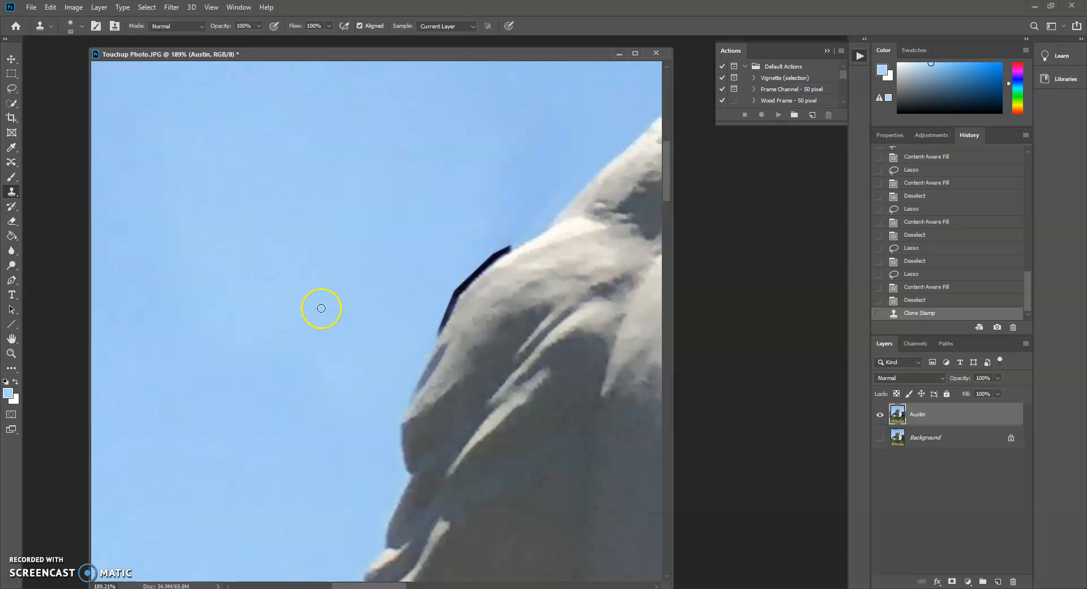
Sample clean sky beside the statue's hair and clone it over the dark pole sliver along the hair edge.
{"action": "key", "text": "alt"}
{"action": "left_click", "coordinate": [469, 225], "text": "alt"}
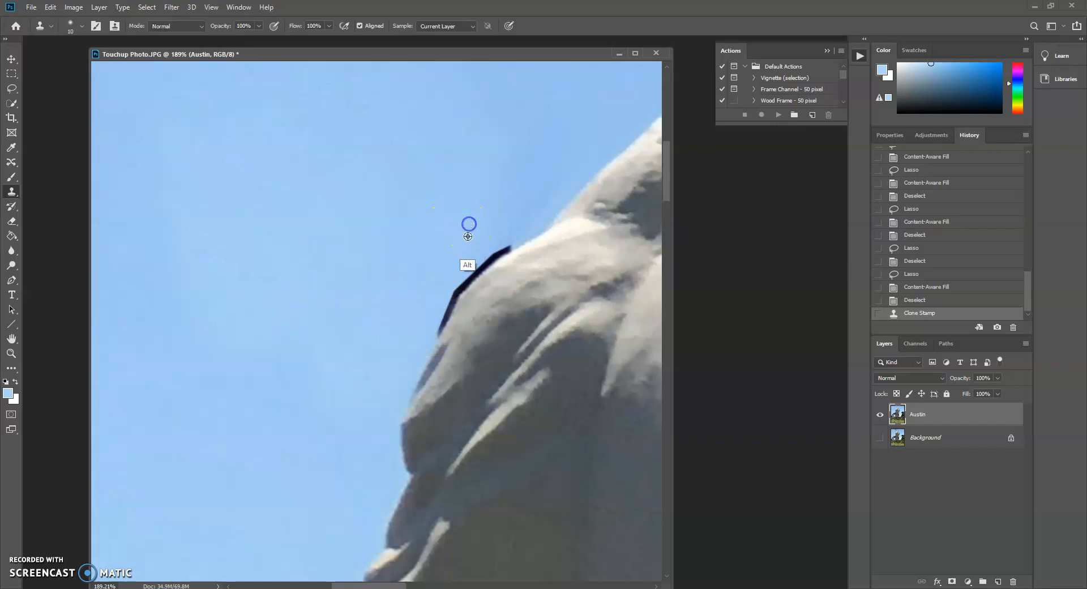
{"action": "left_click", "coordinate": [500, 251]}
{"action": "left_click", "coordinate": [492, 257]}
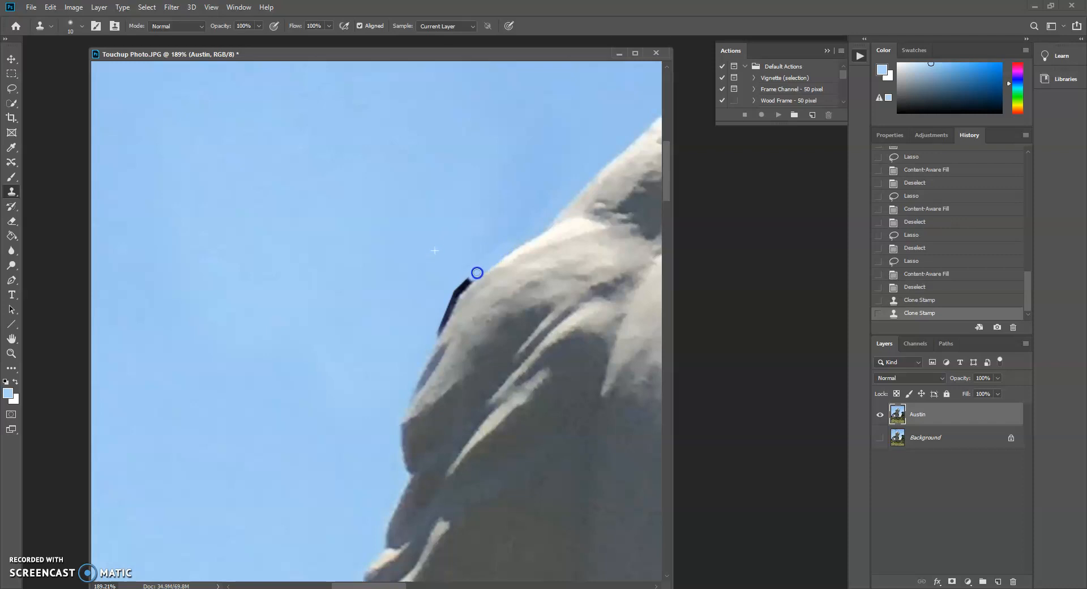
{"action": "left_click", "coordinate": [451, 301]}
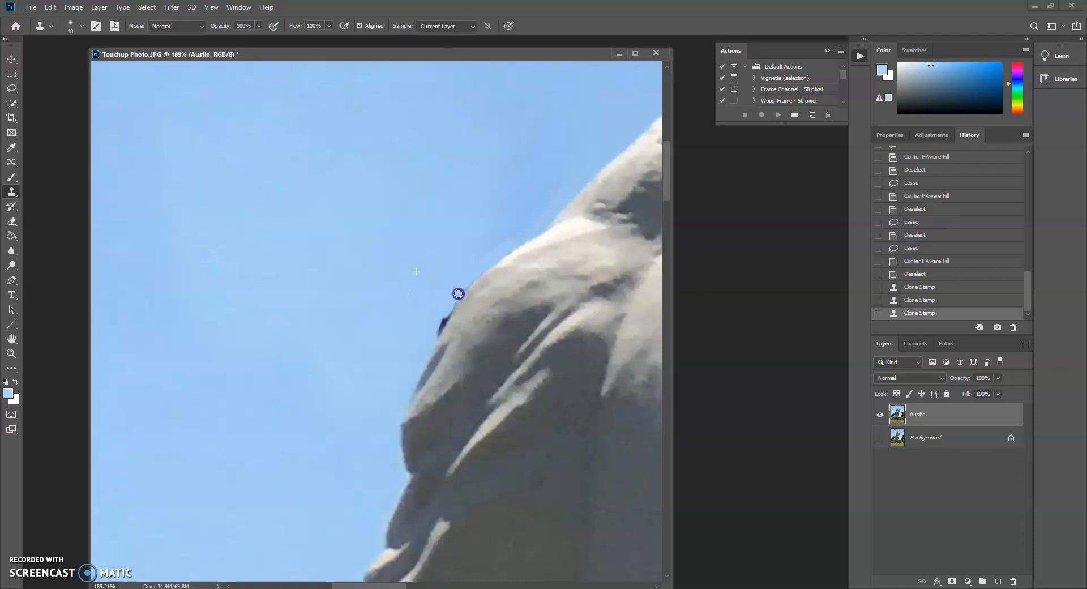
{"action": "left_click_drag", "start_coordinate": [496, 238], "coordinate": [480, 263]}
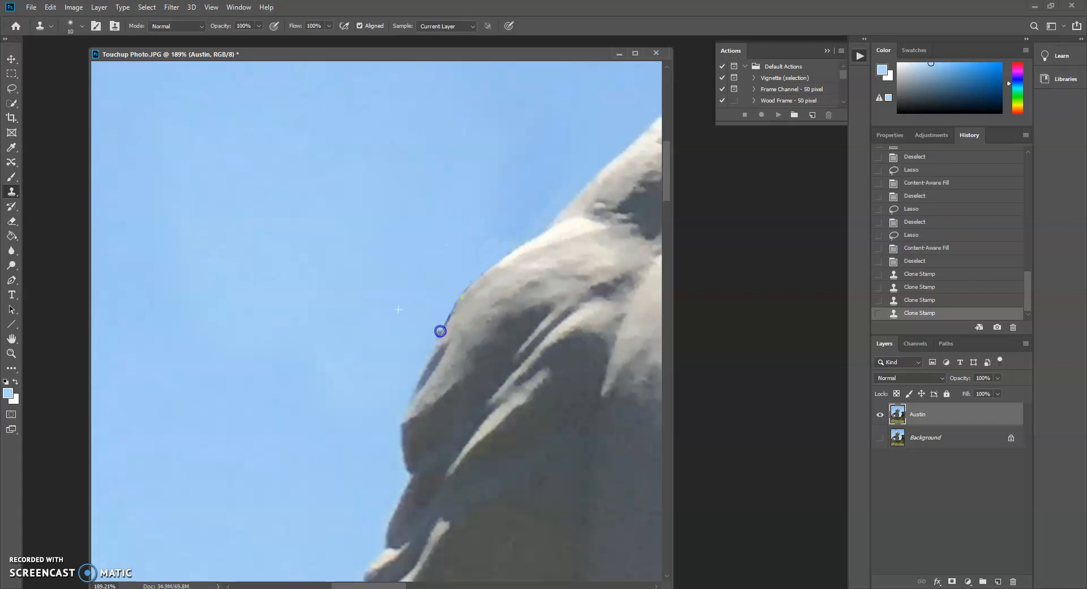
{"action": "left_click", "coordinate": [445, 317]}
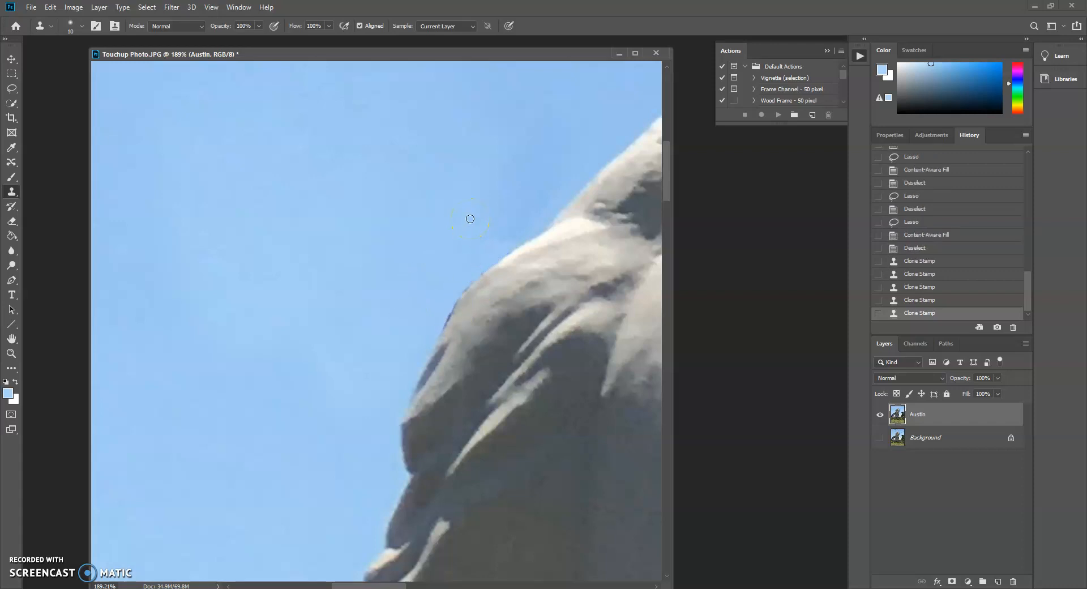
Examine the whole photo at 25% for remaining distractions, and inspect the pole between the tree and the statue's neck up close.
{"action": "left_click", "coordinate": [11, 353]}
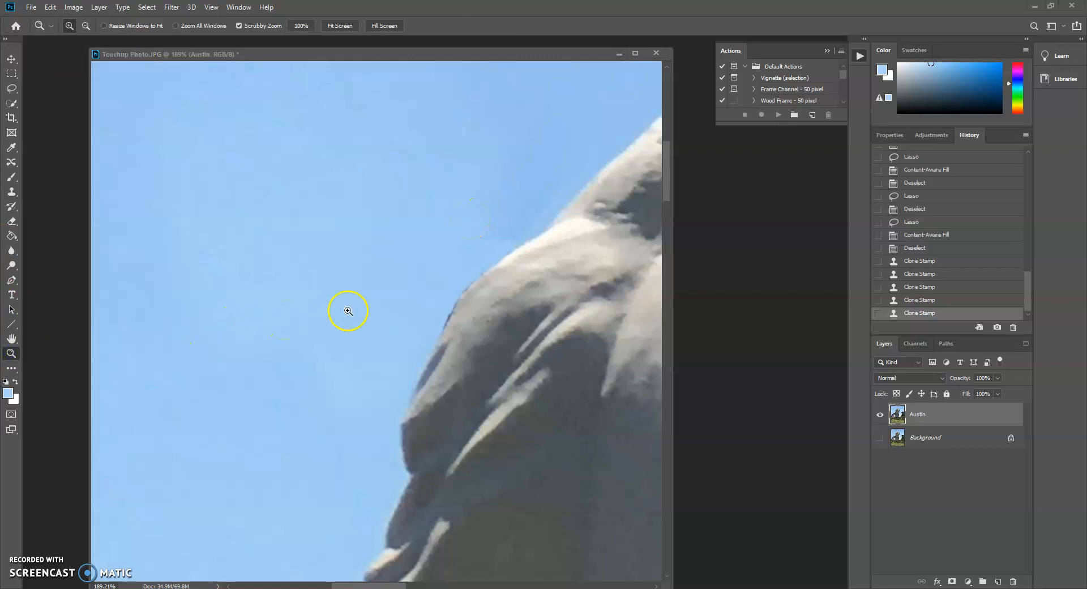
{"action": "key", "text": "super"}
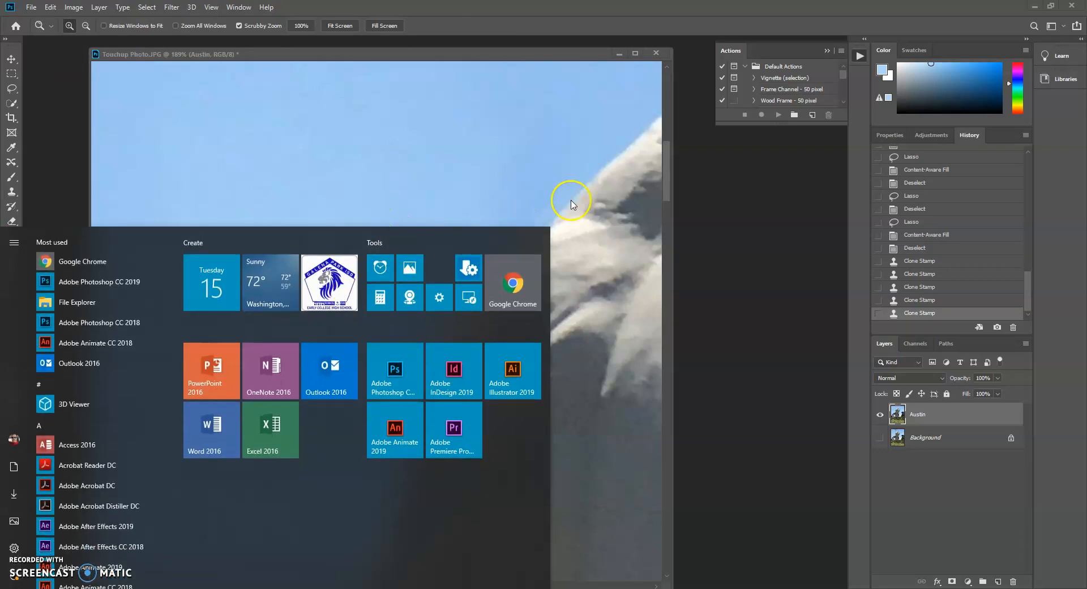
{"action": "left_click", "coordinate": [14, 60]}
{"action": "left_click", "coordinate": [395, 350]}
{"action": "left_click", "coordinate": [462, 310]}
{"action": "left_click", "coordinate": [534, 320]}
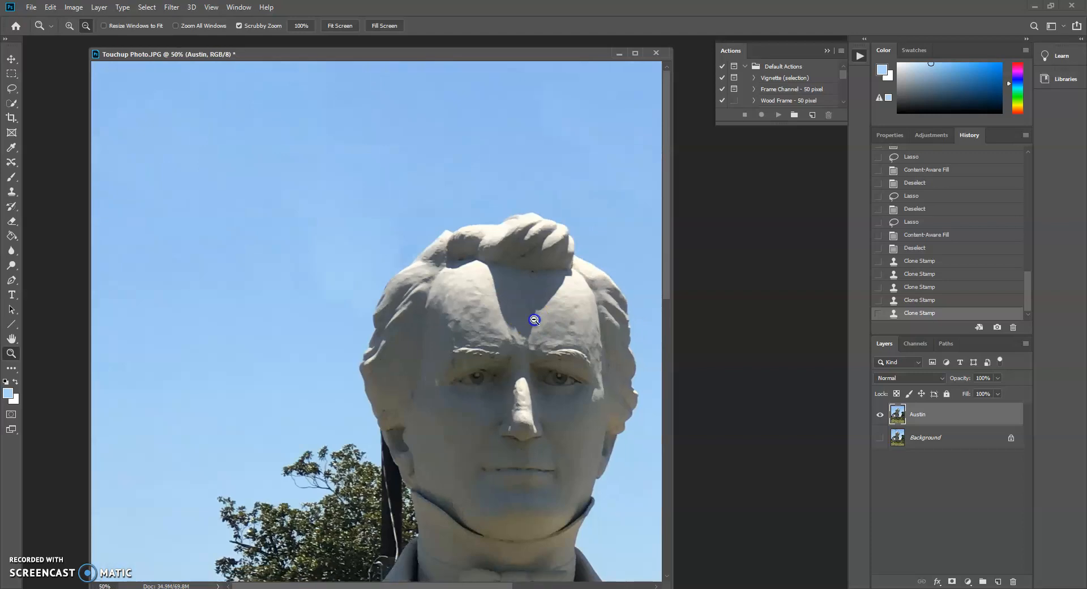
{"action": "left_click", "coordinate": [535, 321]}
{"action": "left_click", "coordinate": [346, 315], "text": "alt"}
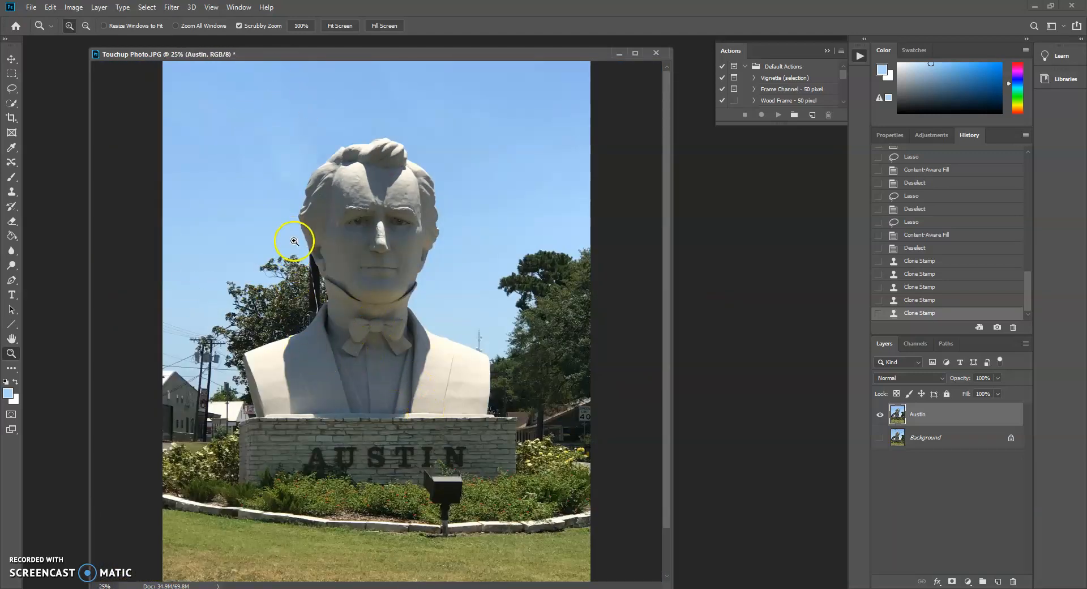
{"action": "left_click_drag", "start_coordinate": [261, 240], "coordinate": [312, 251]}
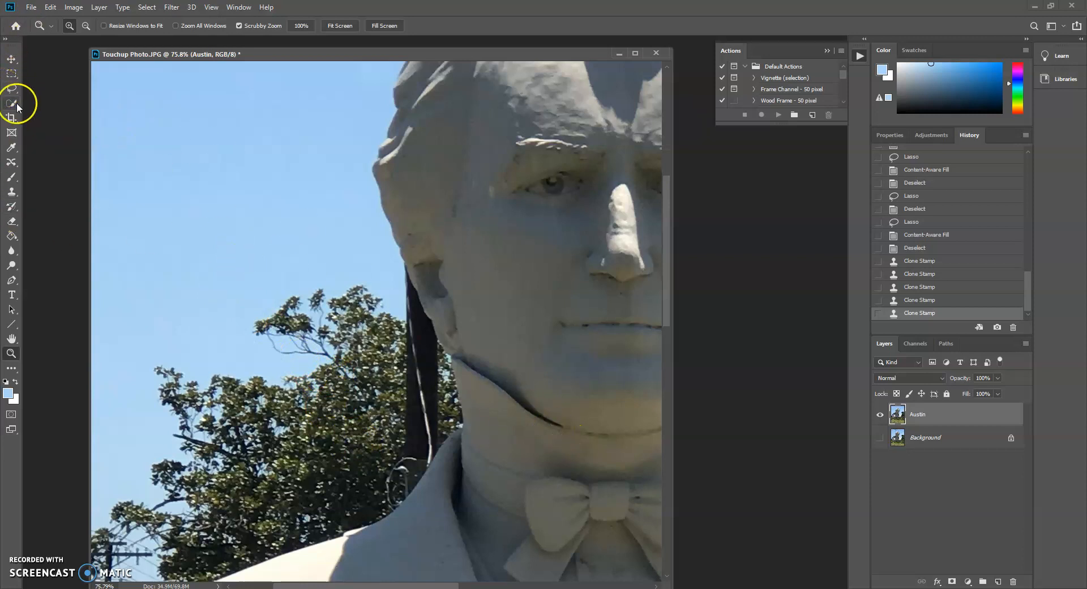
Outline the dark pole section between the tree and the statue's neck, down to the collar, with the Polygonal Lasso.
{"action": "left_click", "coordinate": [12, 73]}
{"action": "left_click", "coordinate": [12, 87]}
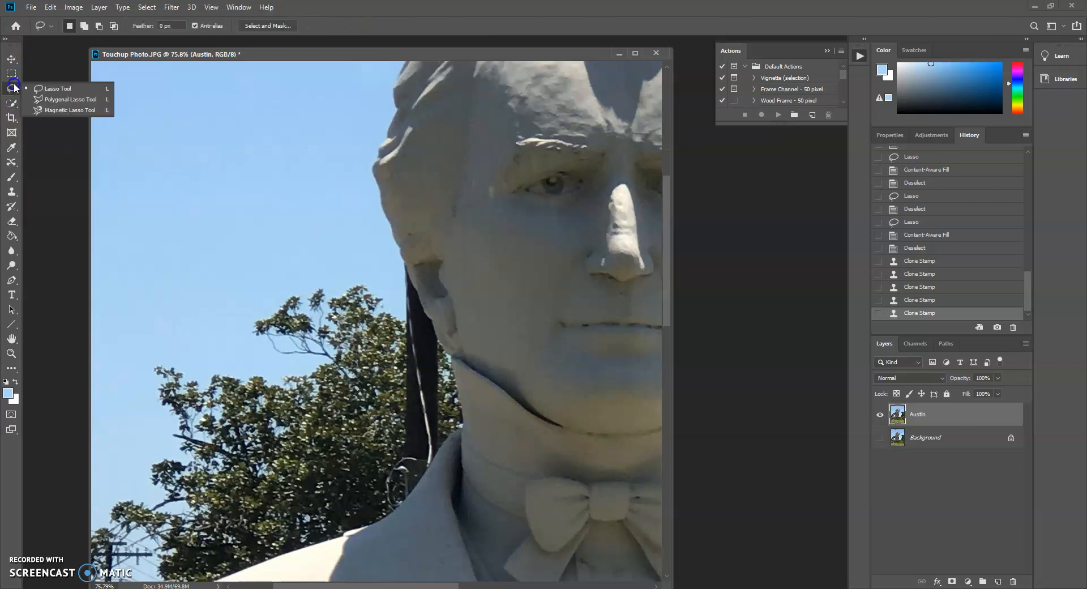
{"action": "left_click", "coordinate": [65, 99]}
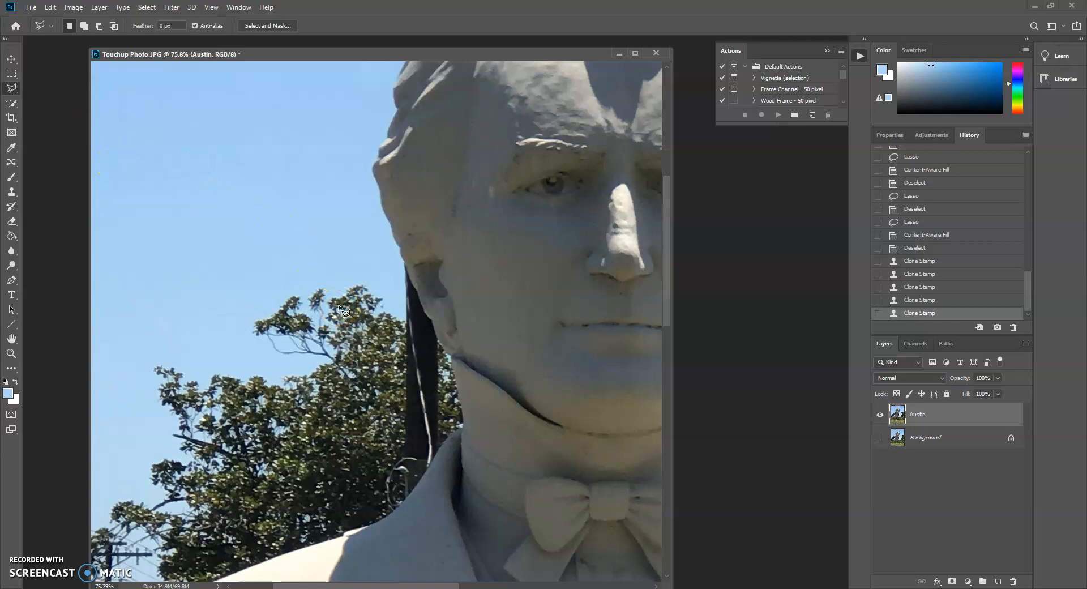
{"action": "left_click", "coordinate": [438, 307]}
{"action": "left_click", "coordinate": [401, 311]}
{"action": "left_click", "coordinate": [436, 340]}
{"action": "left_click", "coordinate": [449, 419]}
{"action": "left_click", "coordinate": [397, 505]}
{"action": "left_click", "coordinate": [380, 466]}
{"action": "left_click", "coordinate": [401, 441]}
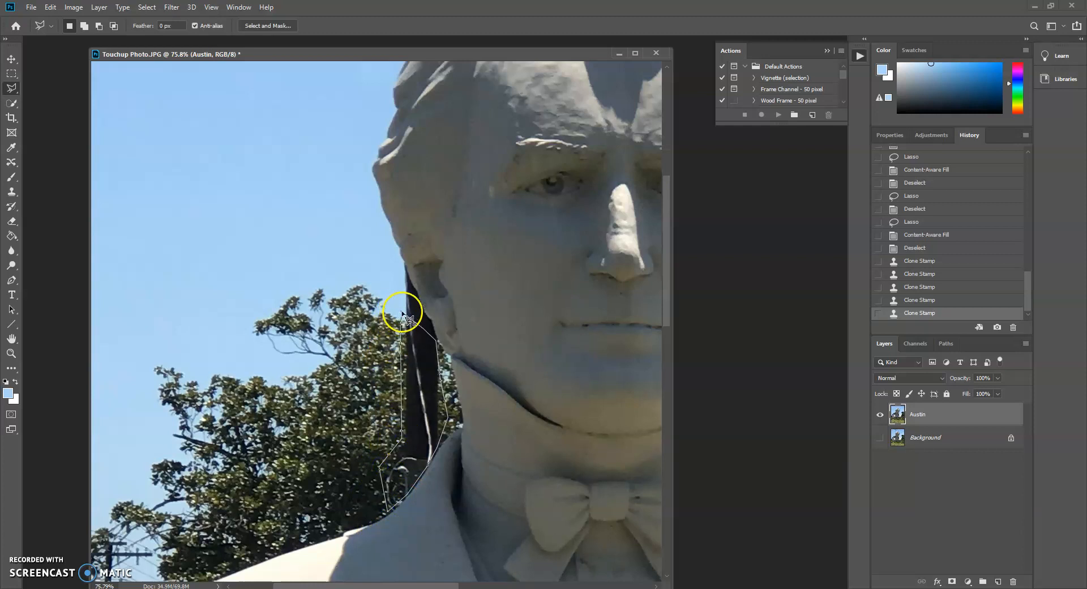
{"action": "left_click", "coordinate": [400, 312]}
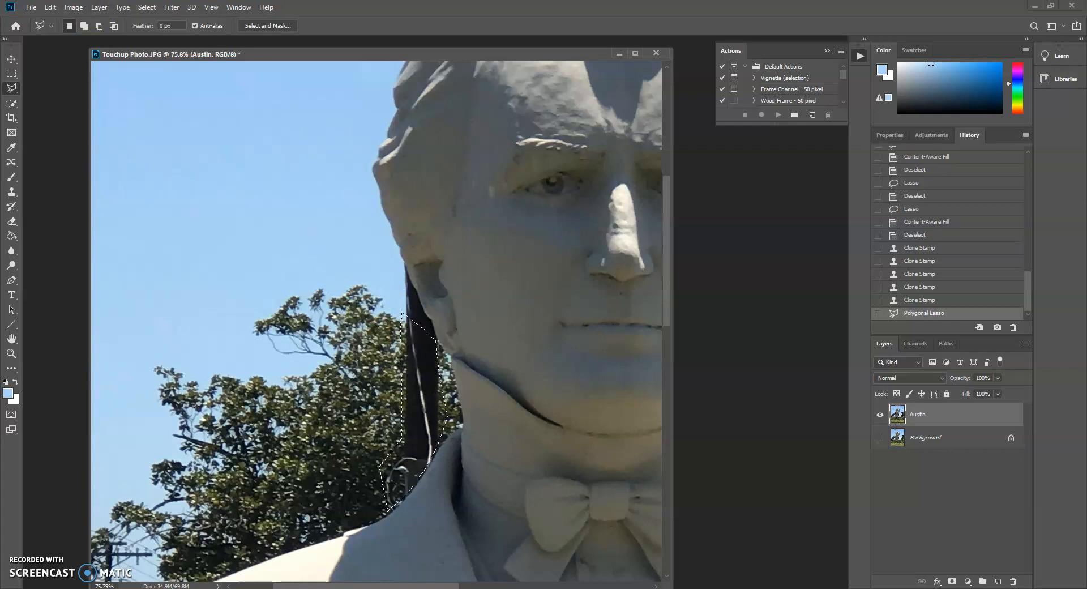
{"action": "left_click", "coordinate": [51, 7]}
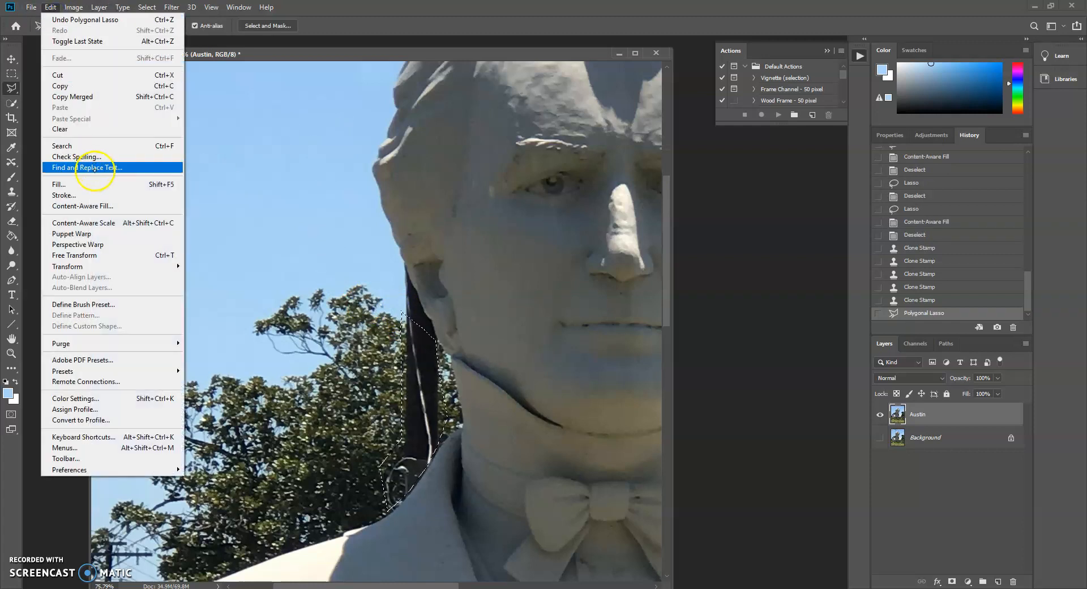
{"action": "left_click", "coordinate": [95, 205]}
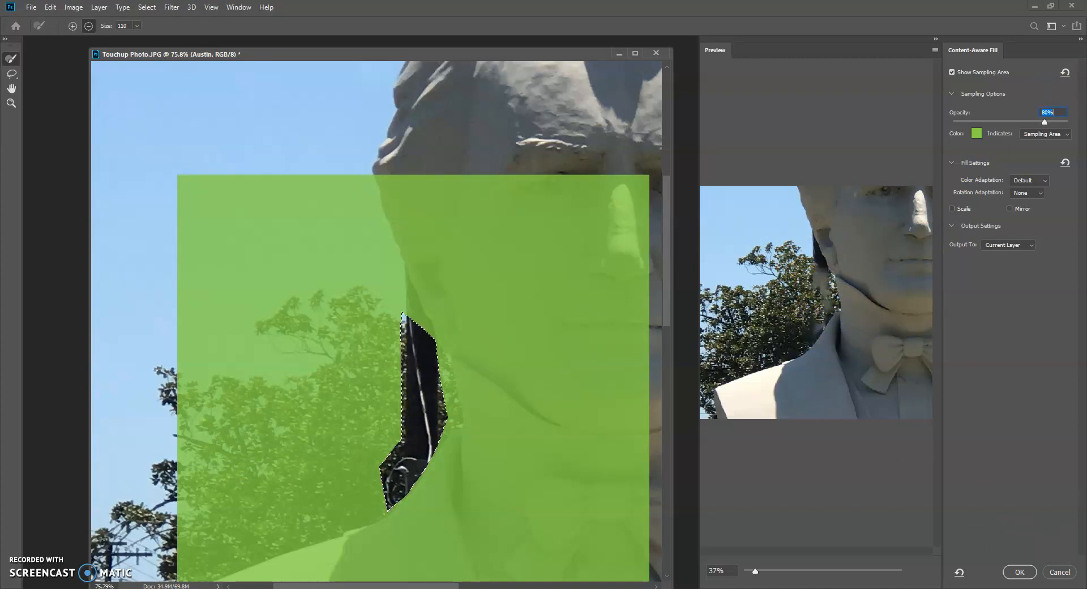
{"action": "left_click", "coordinate": [1059, 572]}
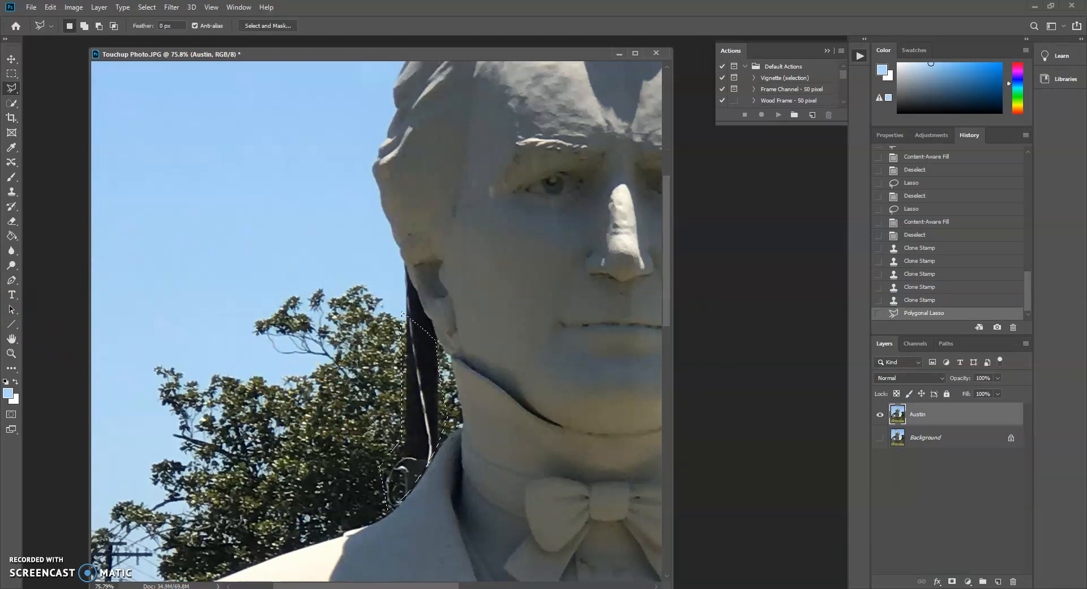
{"action": "left_click", "coordinate": [12, 236]}
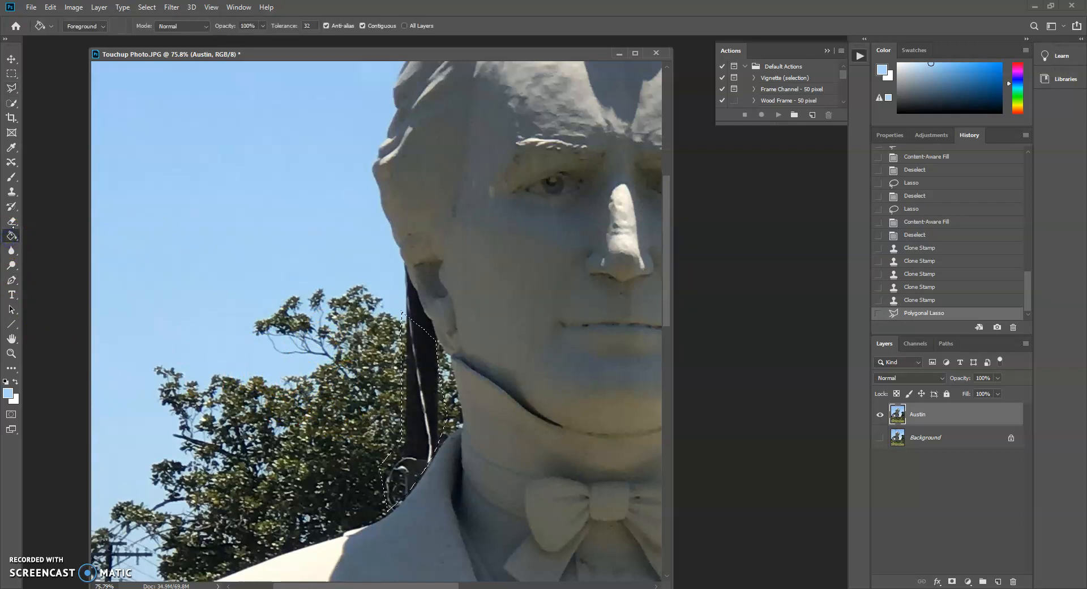
Set the Clone Stamp brush to 89 px, sample the tree's foliage, and paint it over the selected pole beside the neck.
{"action": "left_click", "coordinate": [12, 192]}
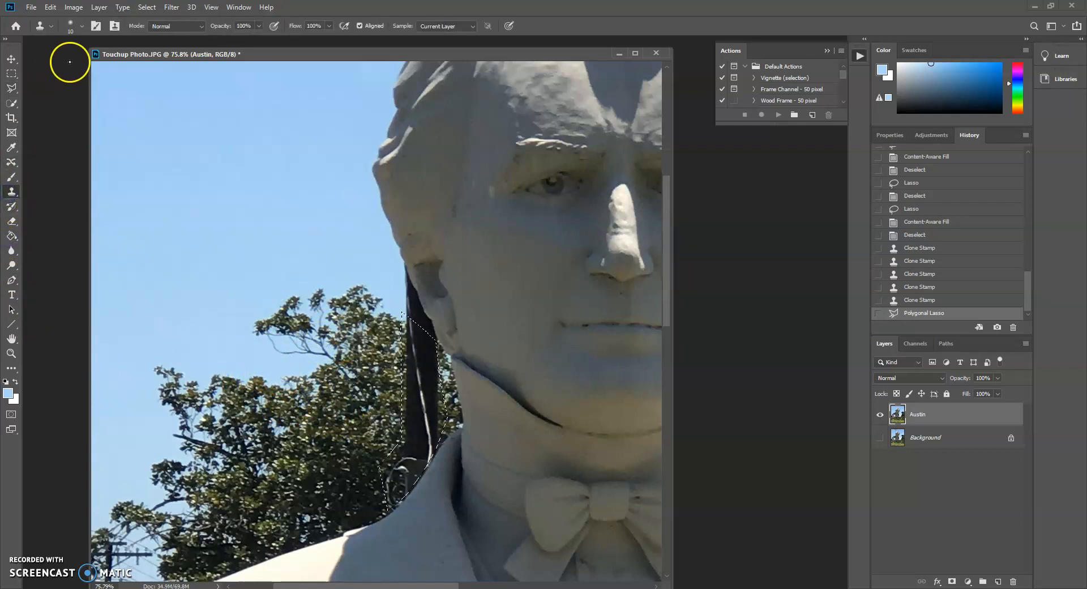
{"action": "left_click", "coordinate": [81, 26]}
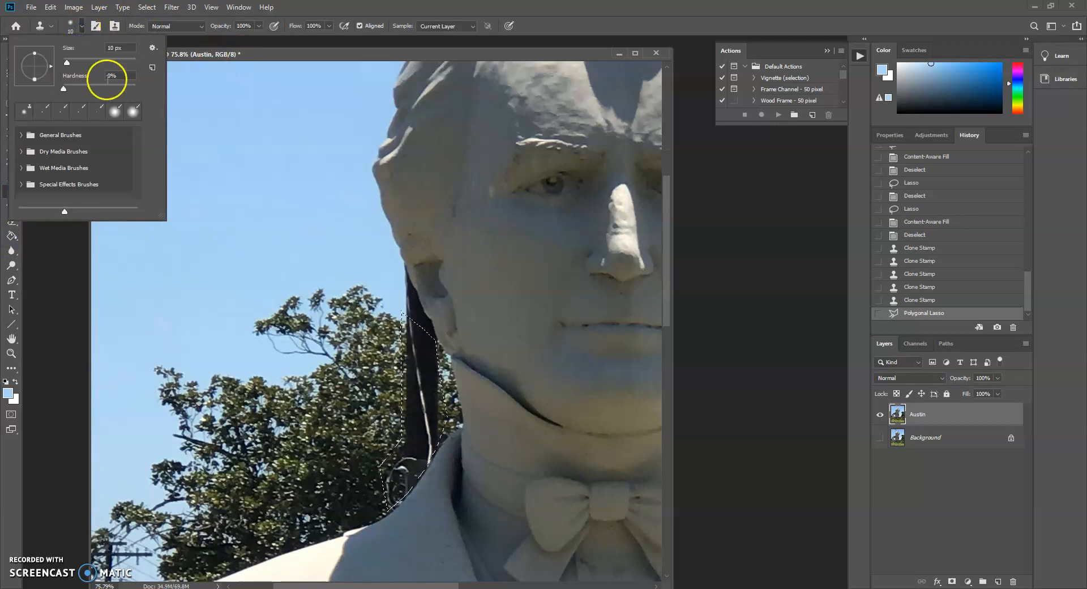
{"action": "left_click_drag", "start_coordinate": [67, 62], "coordinate": [97, 67]}
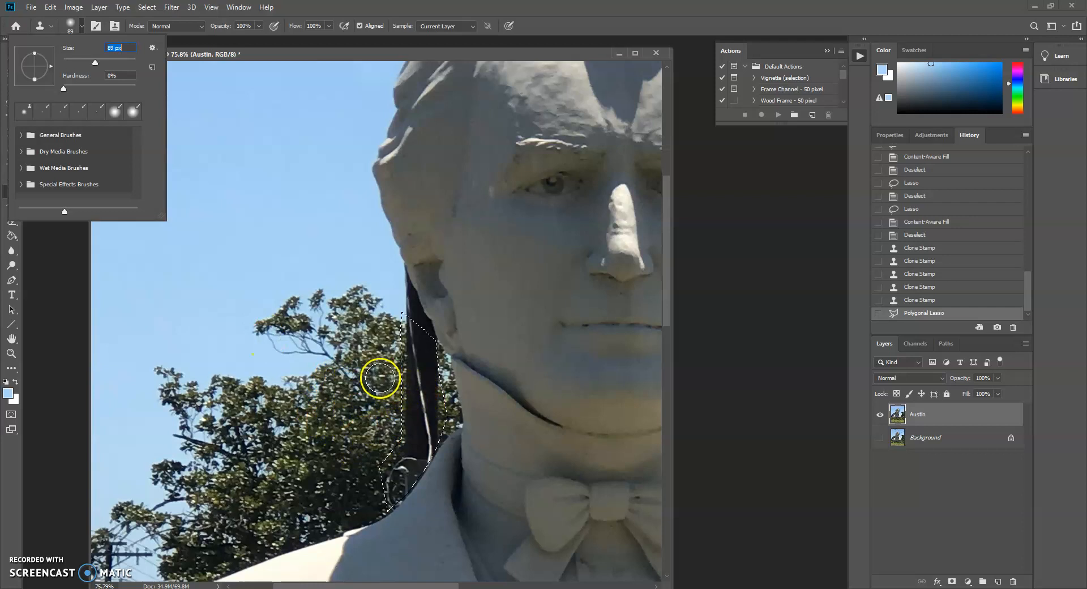
{"action": "left_click", "coordinate": [367, 408], "text": "alt"}
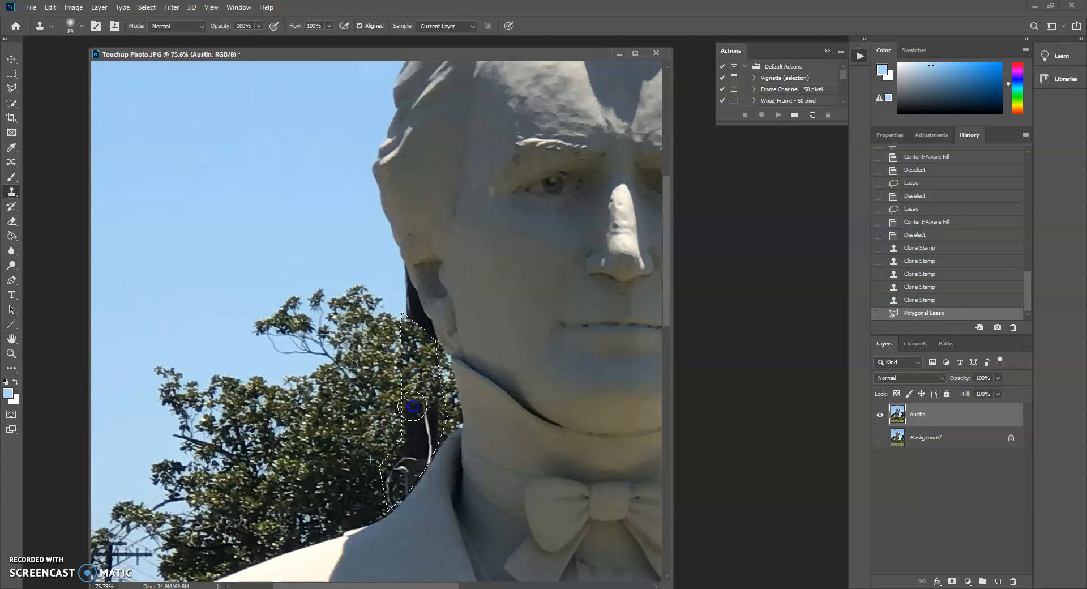
{"action": "left_click_drag", "start_coordinate": [416, 438], "coordinate": [385, 461]}
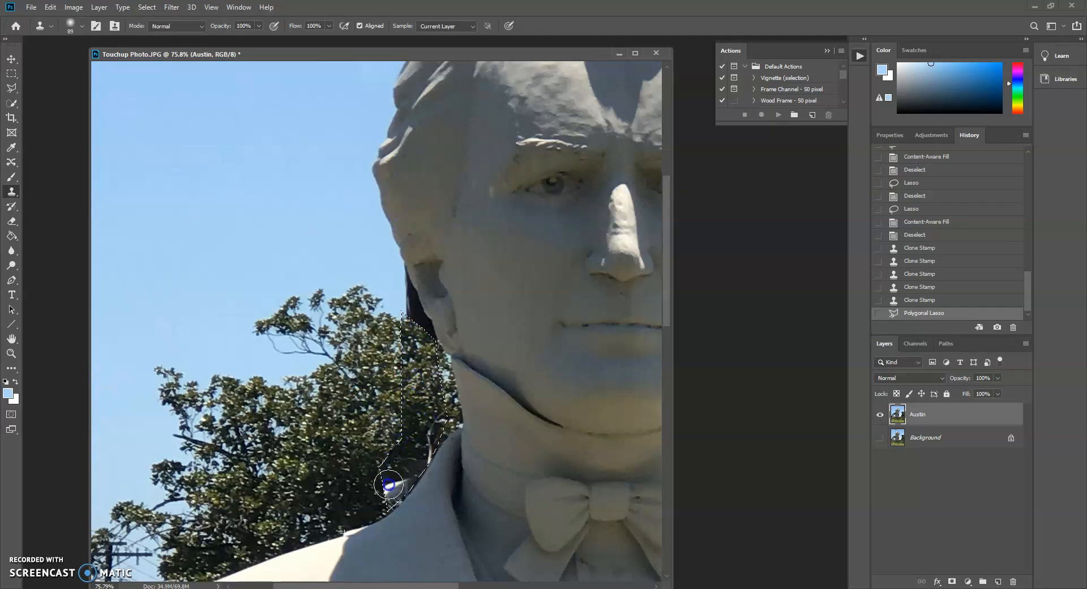
Clone foliage over the remaining spots by the collar with a 56 px Clone Stamp brush, and deselect.
{"action": "right_click", "coordinate": [347, 469], "text": "alt"}
{"action": "mouse_move", "coordinate": [353, 466]}
{"action": "left_mouse_down"}
{"action": "mouse_move", "coordinate": [283, 433]}
{"action": "mouse_move", "coordinate": [306, 446]}
{"action": "mouse_move", "coordinate": [298, 439]}
{"action": "mouse_move", "coordinate": [365, 397]}
{"action": "mouse_move", "coordinate": [342, 381]}
{"action": "mouse_move", "coordinate": [202, 35]}
{"action": "mouse_move", "coordinate": [107, 45]}
{"action": "mouse_move", "coordinate": [109, 157]}
{"action": "left_mouse_up"}
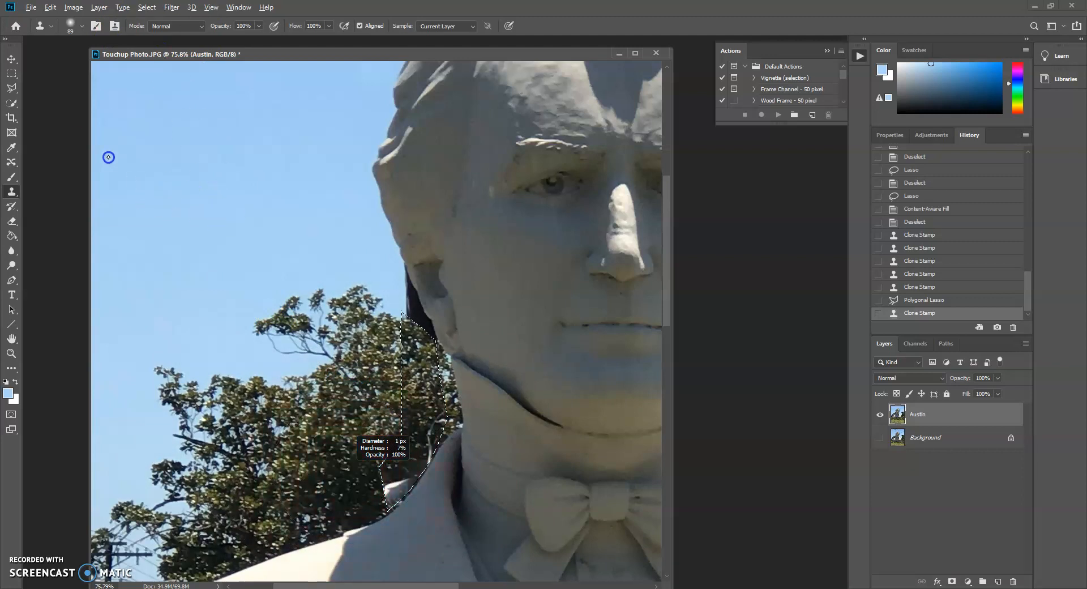
{"action": "left_click", "coordinate": [82, 26]}
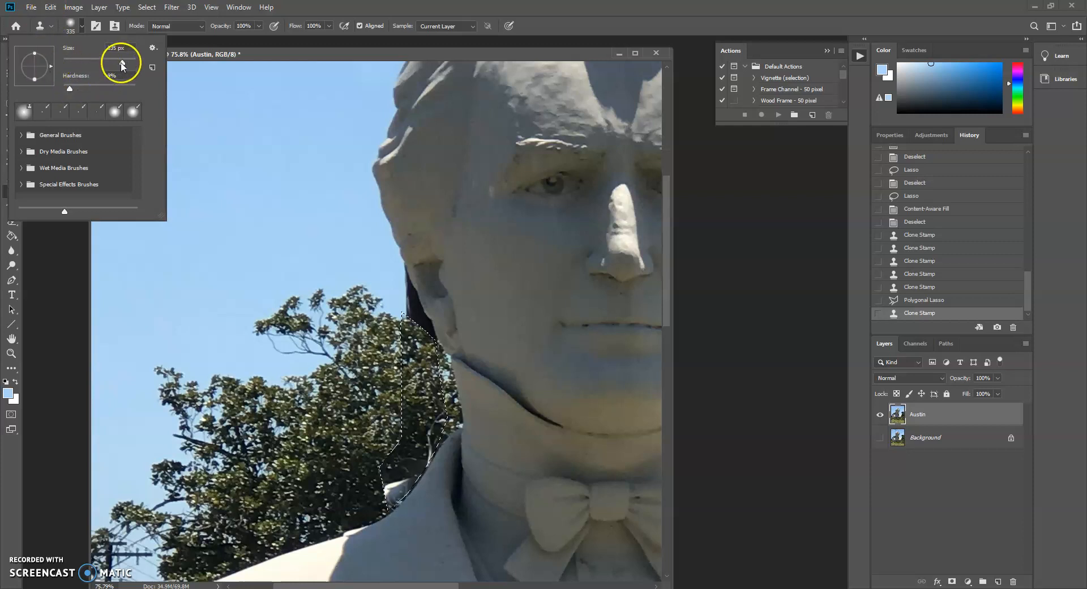
{"action": "left_click_drag", "start_coordinate": [82, 67], "coordinate": [83, 62]}
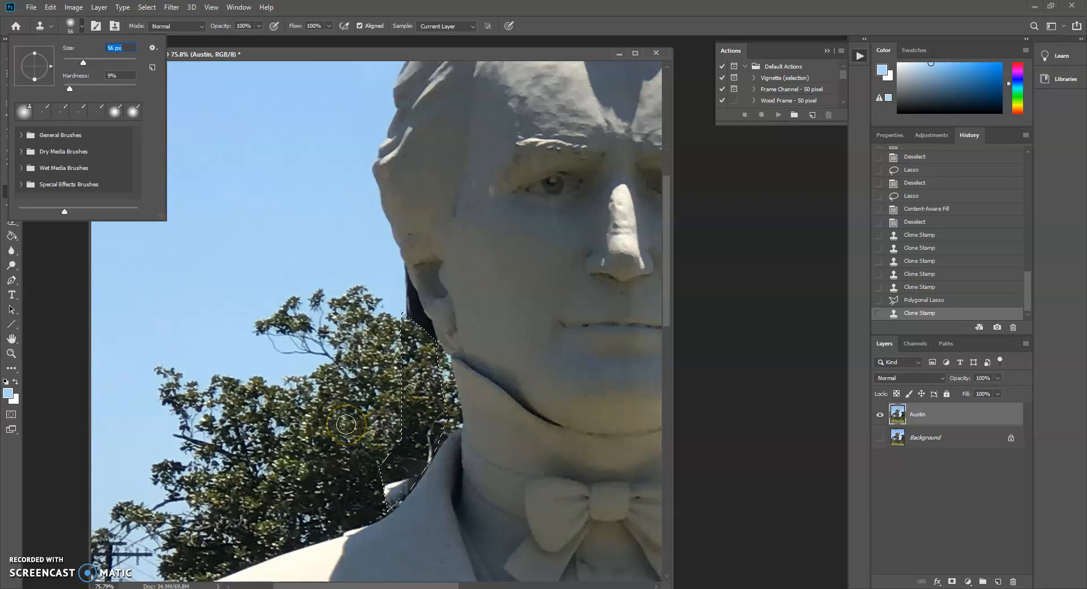
{"action": "left_click", "coordinate": [350, 429]}
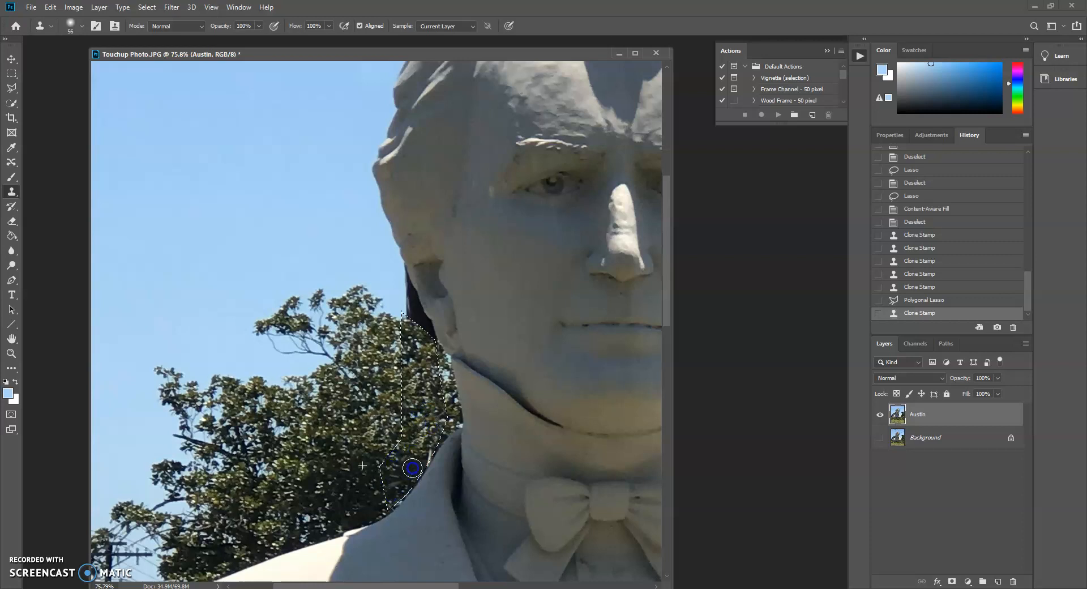
{"action": "left_click", "coordinate": [374, 498]}
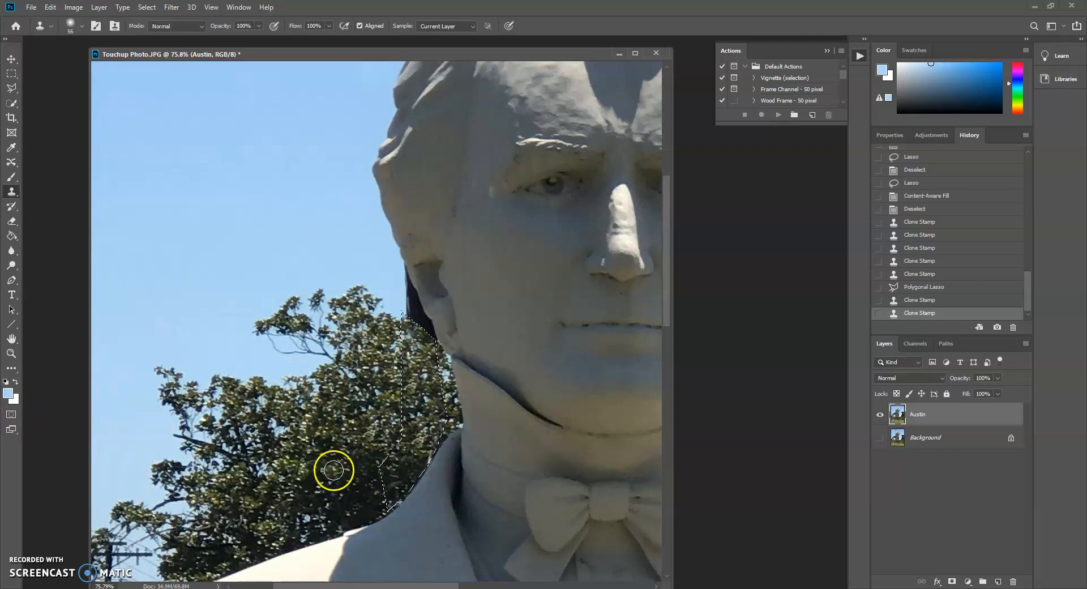
{"action": "left_click", "coordinate": [11, 73]}
{"action": "left_click", "coordinate": [277, 337]}
{"action": "scroll", "coordinate": [486, 391], "scroll_direction": "down", "scroll_amount": 3}
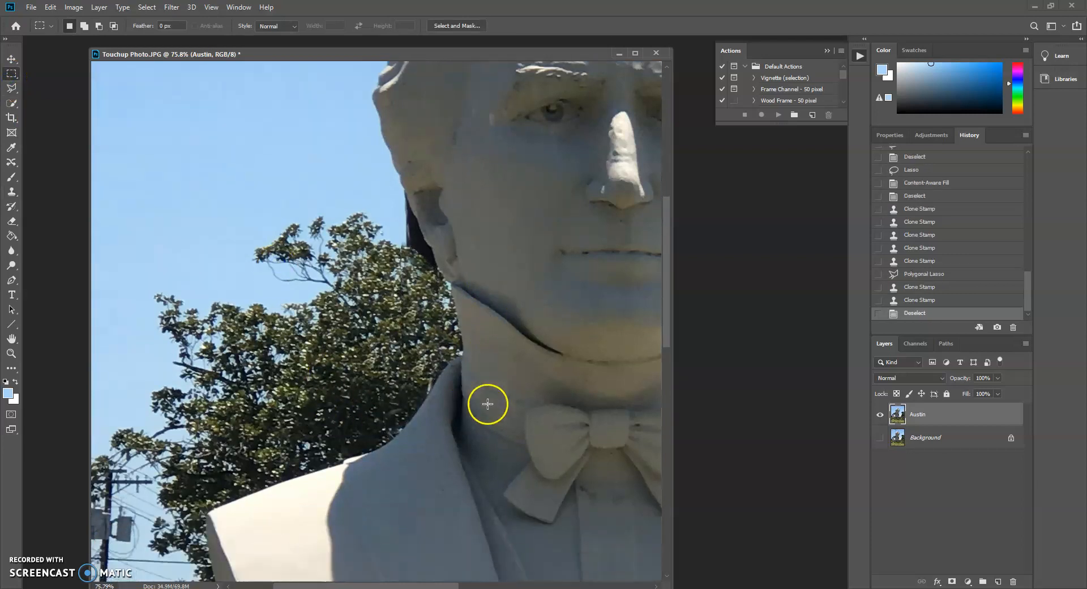